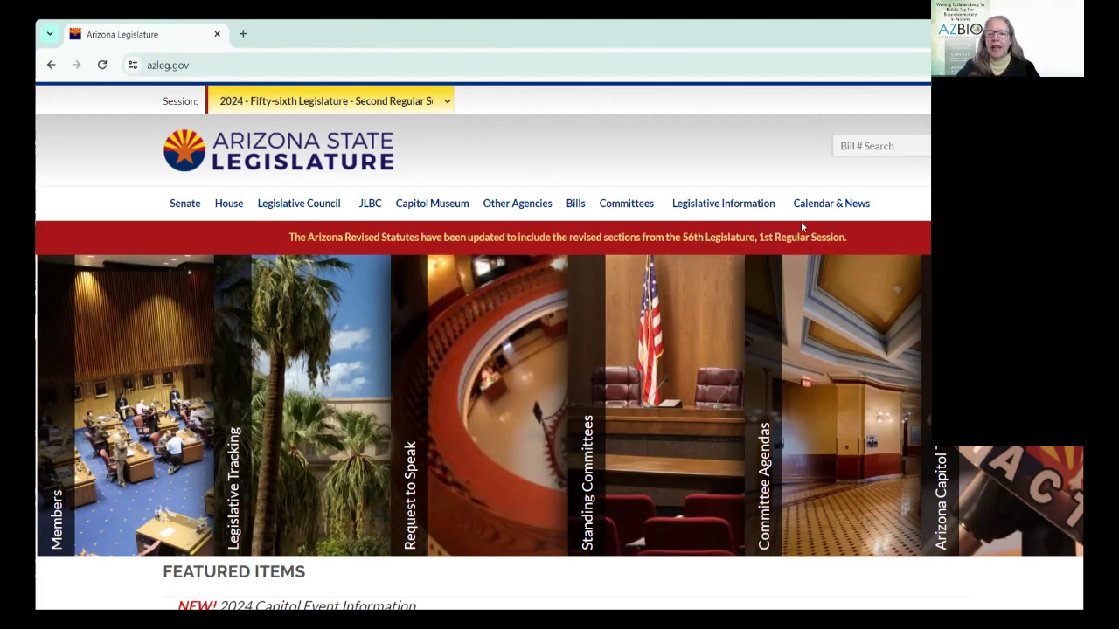
Step: Open Request To Speak from Legislative Information and scroll through its Upcoming Agendas table
{"action": "mouse_move", "coordinate": [715, 211]}
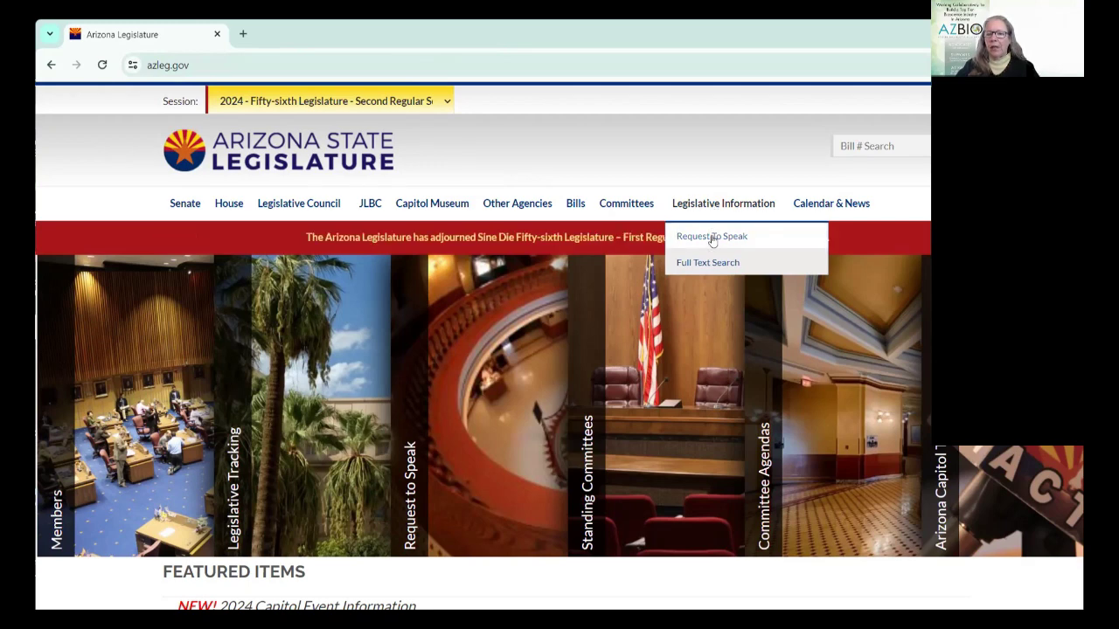
{"action": "left_click", "coordinate": [711, 238]}
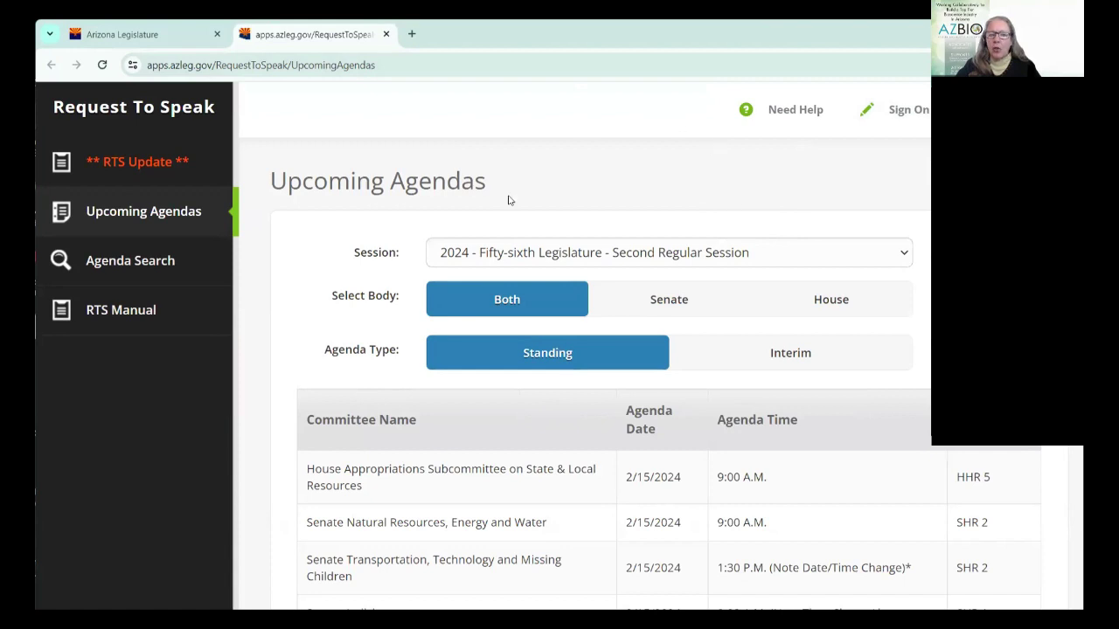
{"action": "scroll", "coordinate": [509, 201], "scroll_direction": "down", "scroll_amount": 1}
{"action": "scroll", "coordinate": [510, 201], "scroll_direction": "down", "scroll_amount": 2}
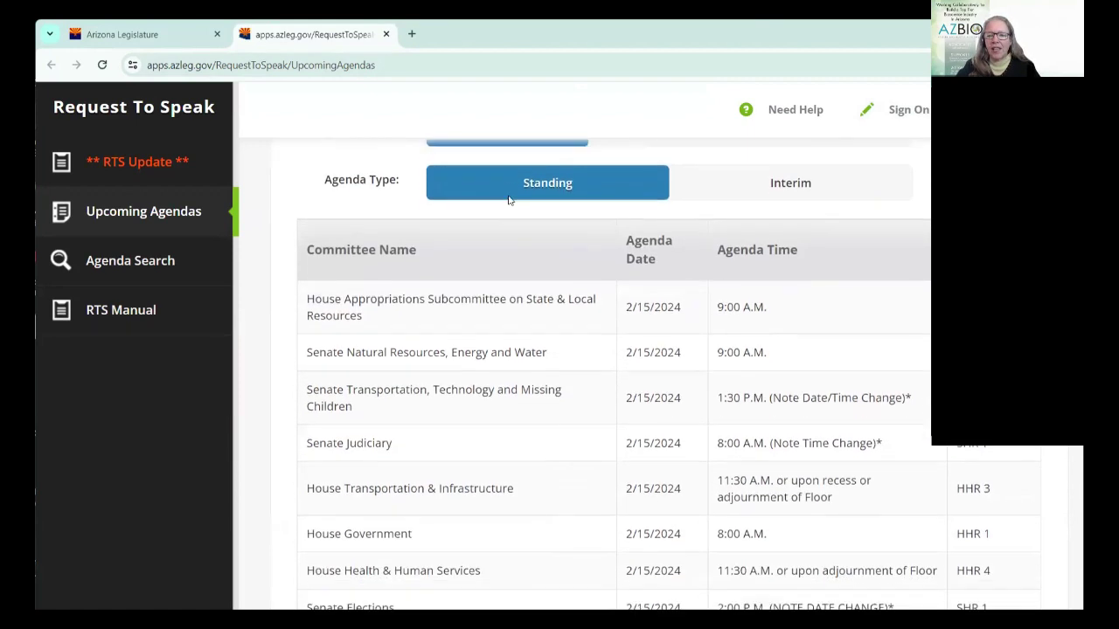
{"action": "scroll", "coordinate": [509, 200], "scroll_direction": "down", "scroll_amount": 4}
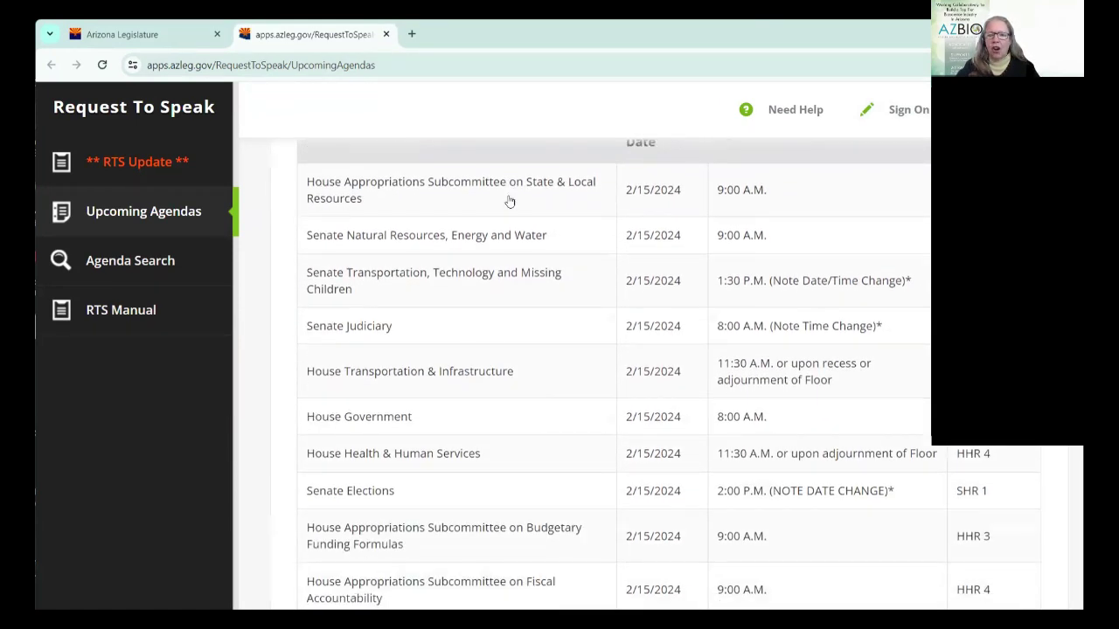
{"action": "scroll", "coordinate": [509, 202], "scroll_direction": "down", "scroll_amount": 4}
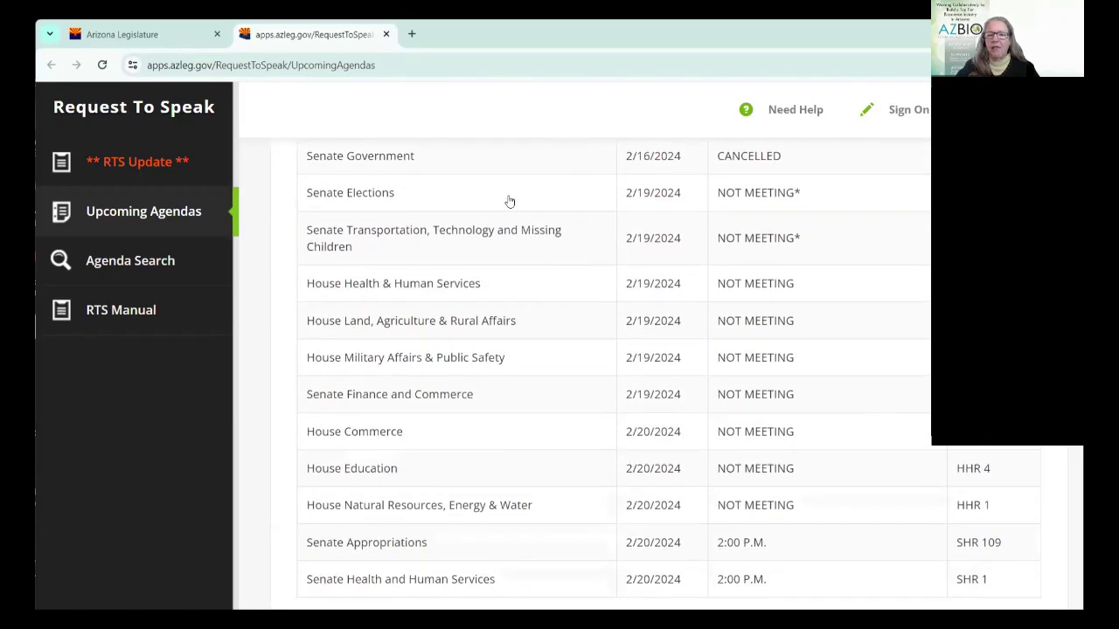
{"action": "scroll", "coordinate": [509, 202], "scroll_direction": "up", "scroll_amount": 10}
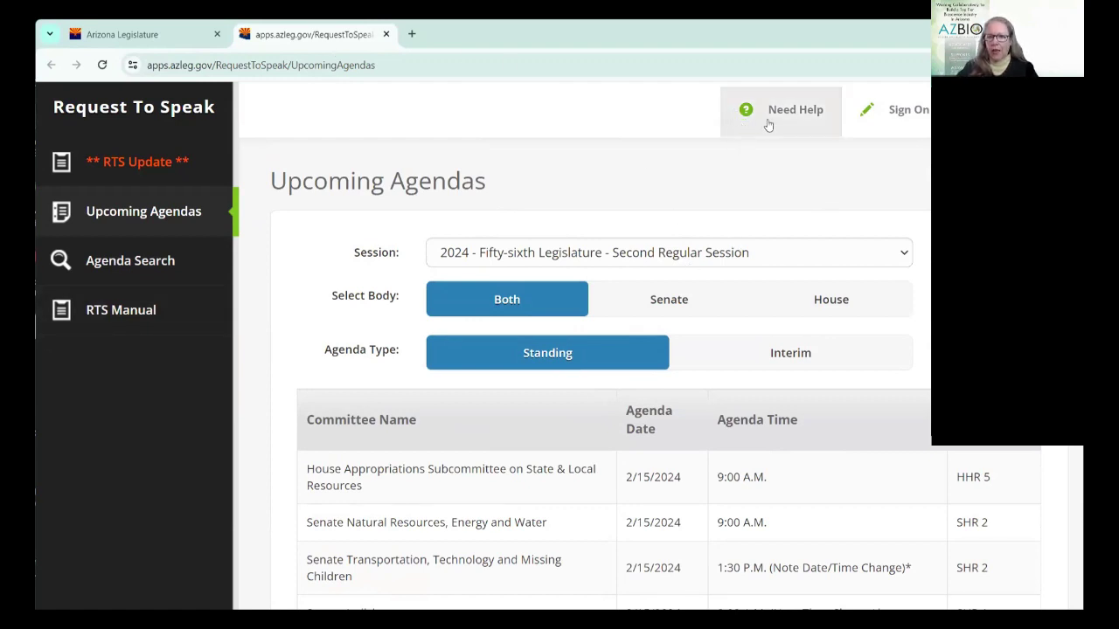
Step: From Sign On, switch to the Create An Account tab and put the cursor in Email
{"action": "left_click", "coordinate": [905, 111]}
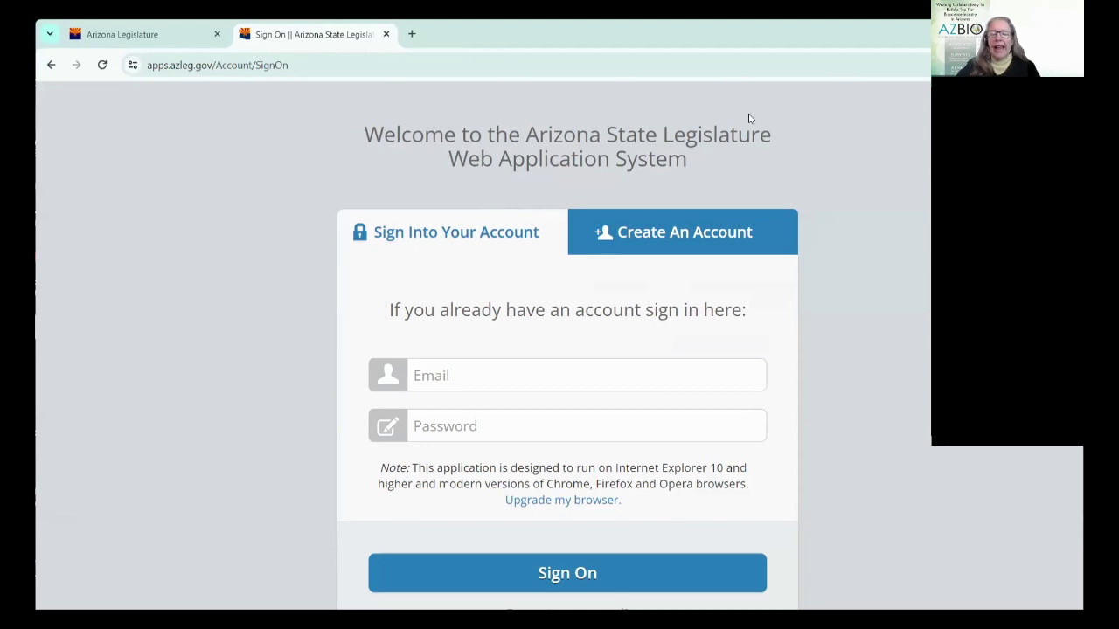
{"action": "left_click", "coordinate": [709, 245]}
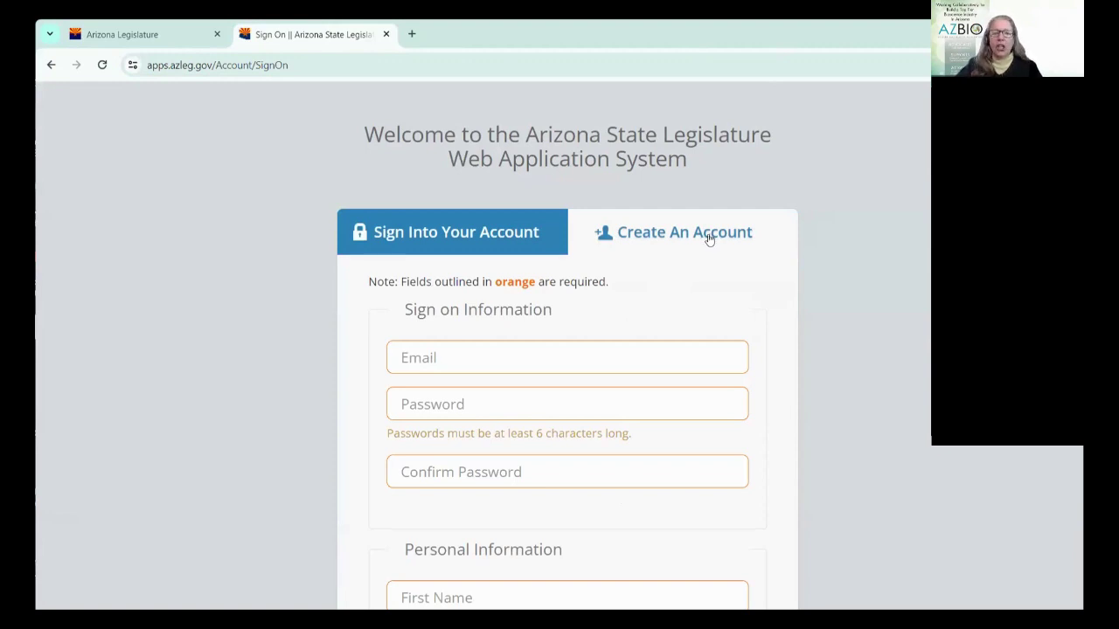
{"action": "scroll", "coordinate": [887, 235], "scroll_direction": "down", "scroll_amount": 1}
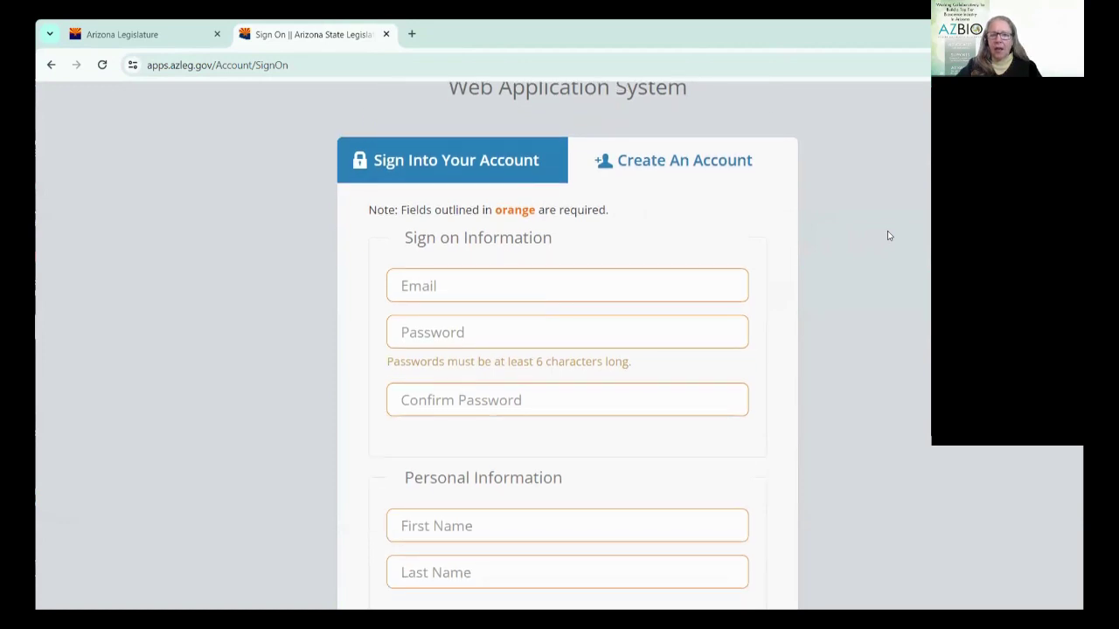
{"action": "scroll", "coordinate": [887, 235], "scroll_direction": "down", "scroll_amount": 1}
{"action": "scroll", "coordinate": [887, 235], "scroll_direction": "up", "scroll_amount": 2}
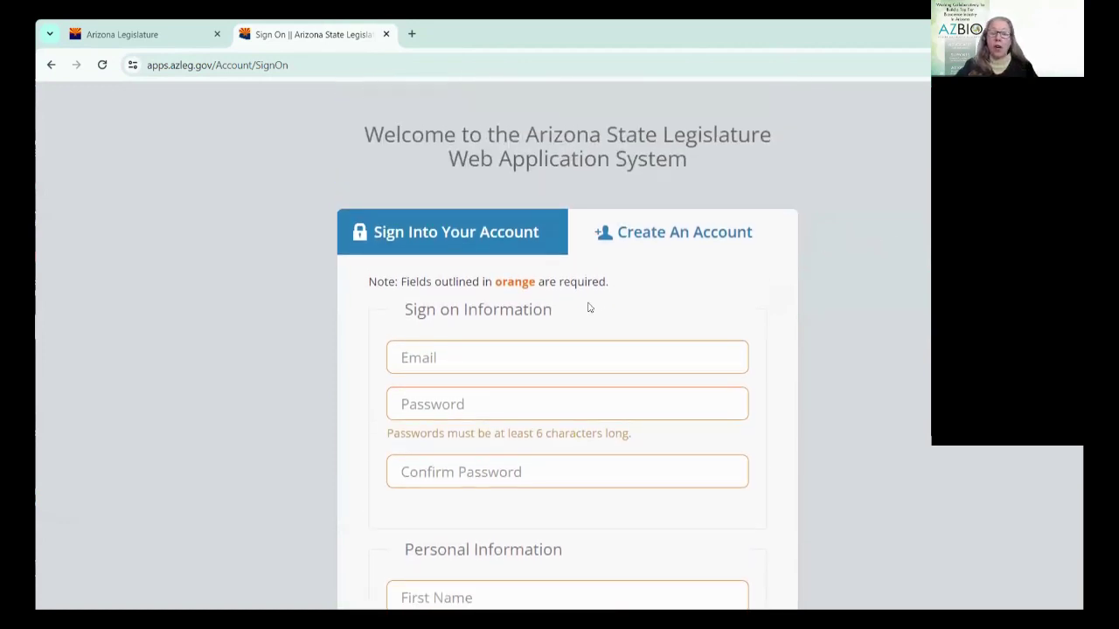
{"action": "left_click", "coordinate": [452, 357]}
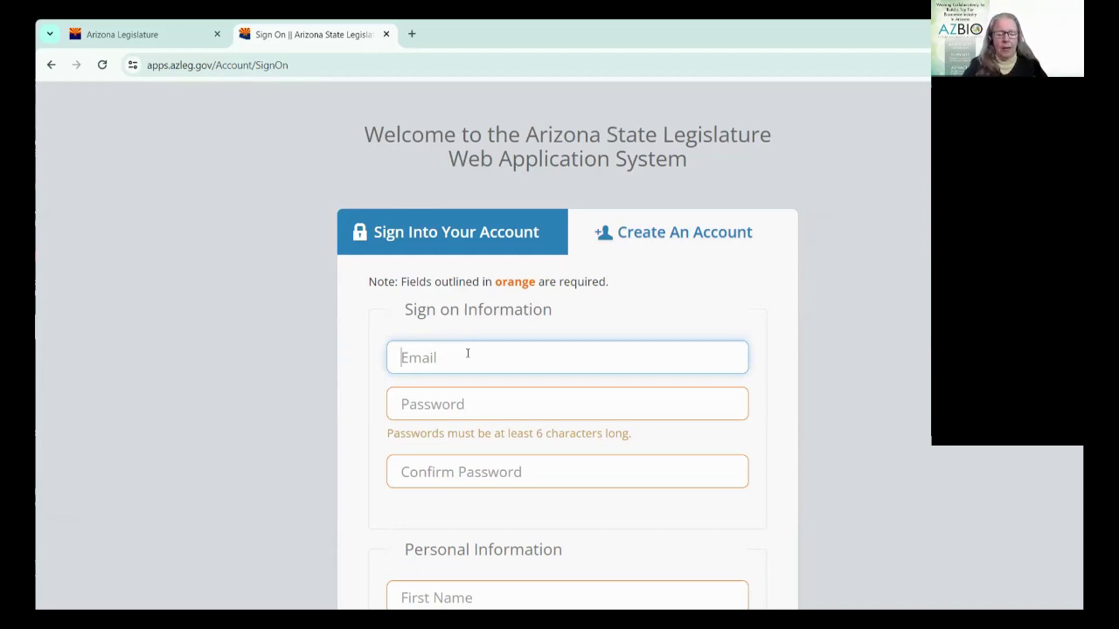
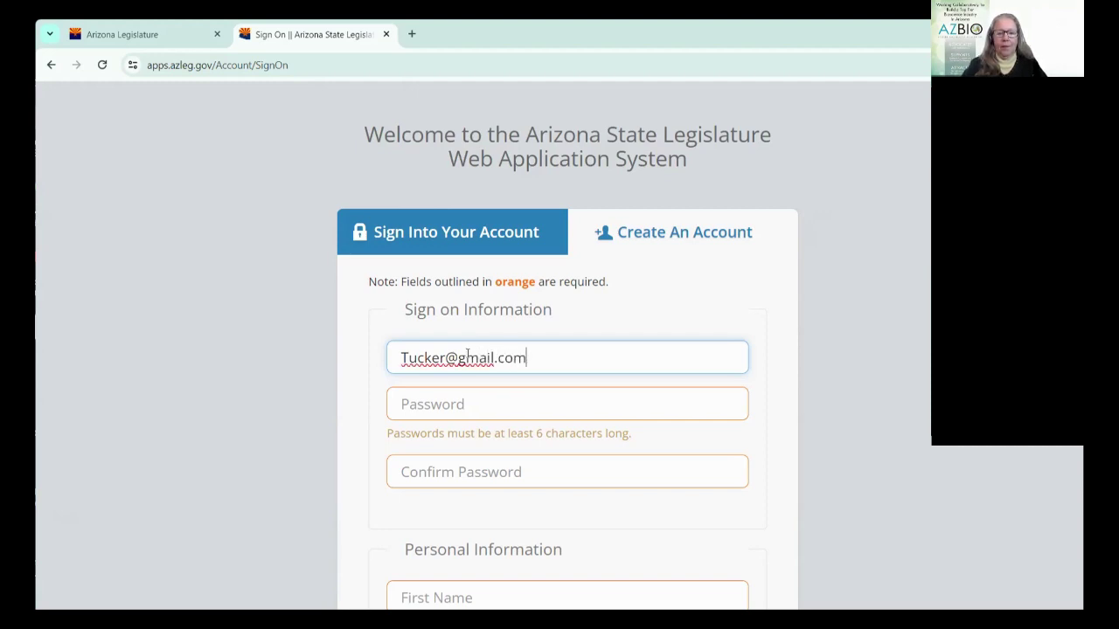
Step: Enter the account e-mail address and type the account password on the new-account form
{"action": "left_click", "coordinate": [563, 311]}
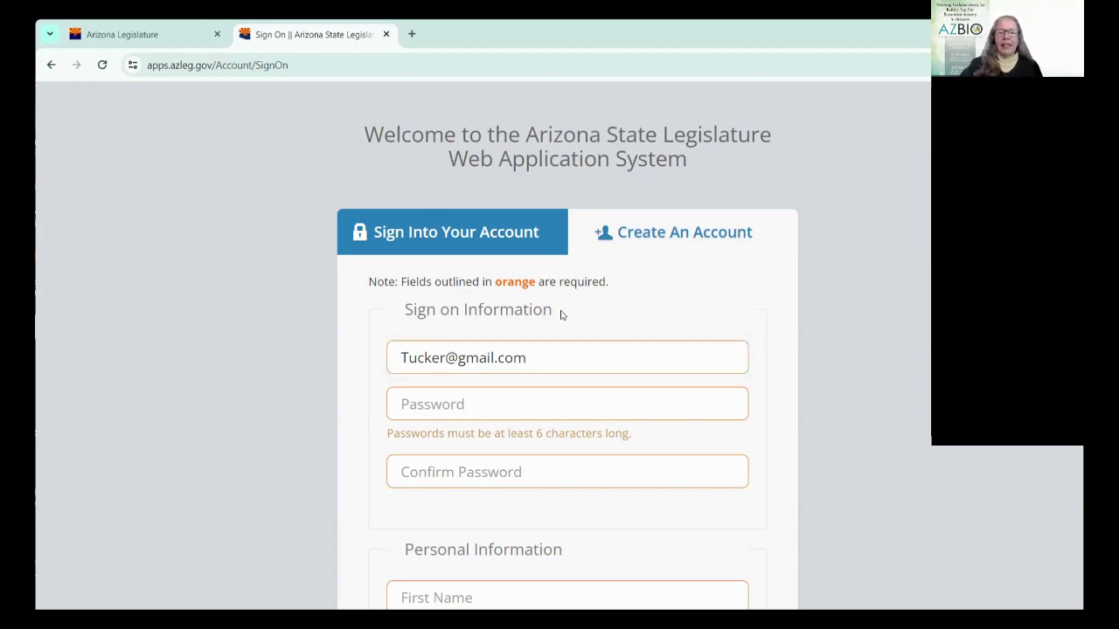
{"action": "left_click", "coordinate": [475, 405]}
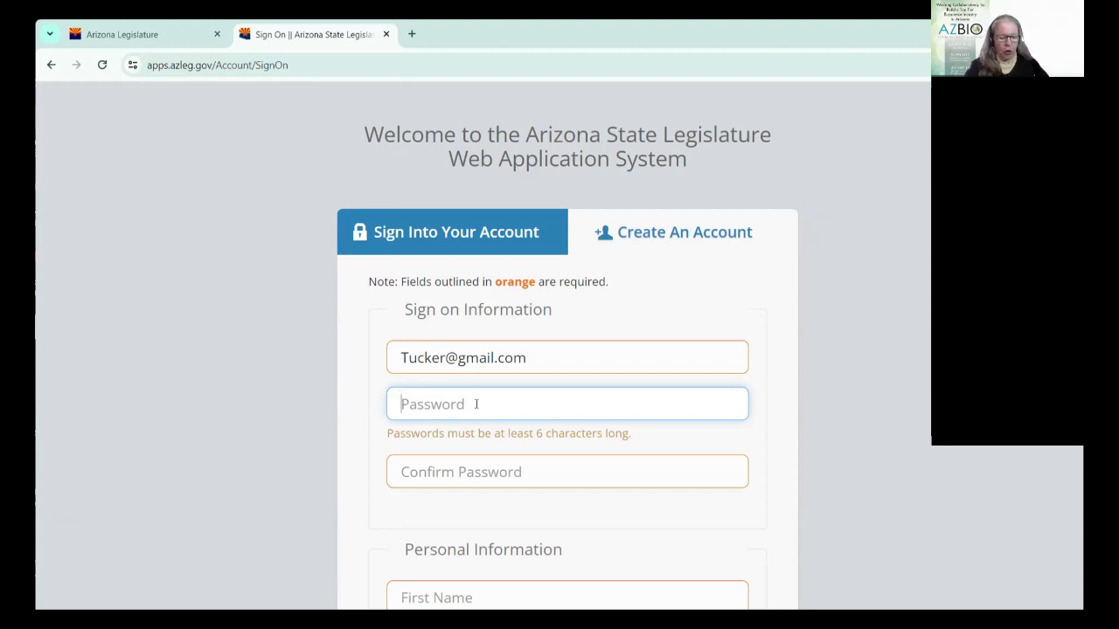
{"action": "type", "text": "••"}
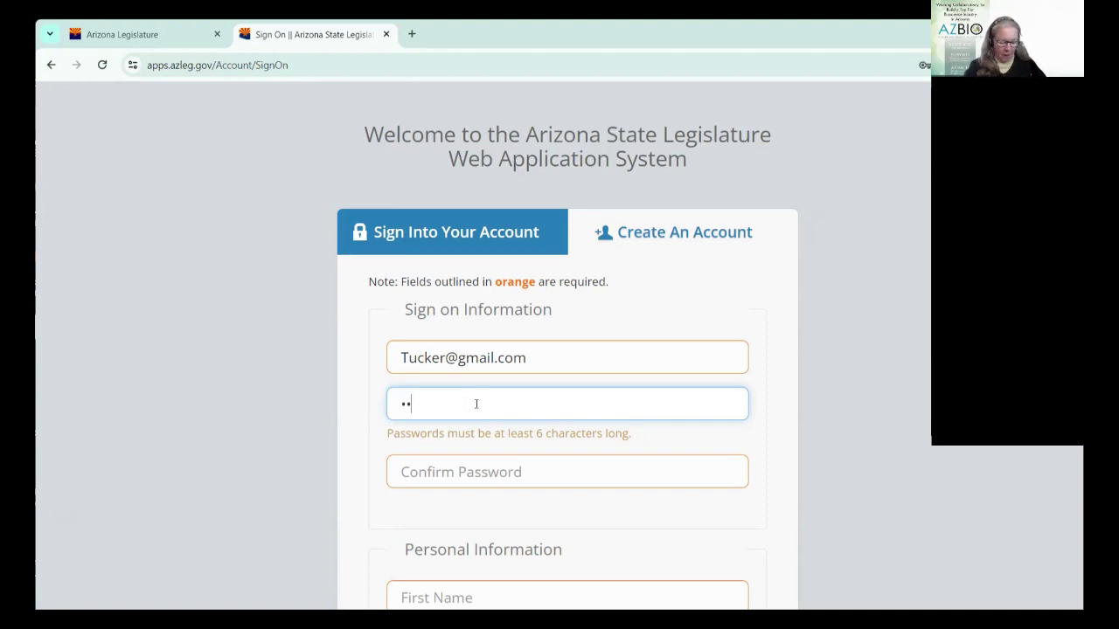
{"action": "type", "text": "•••••"}
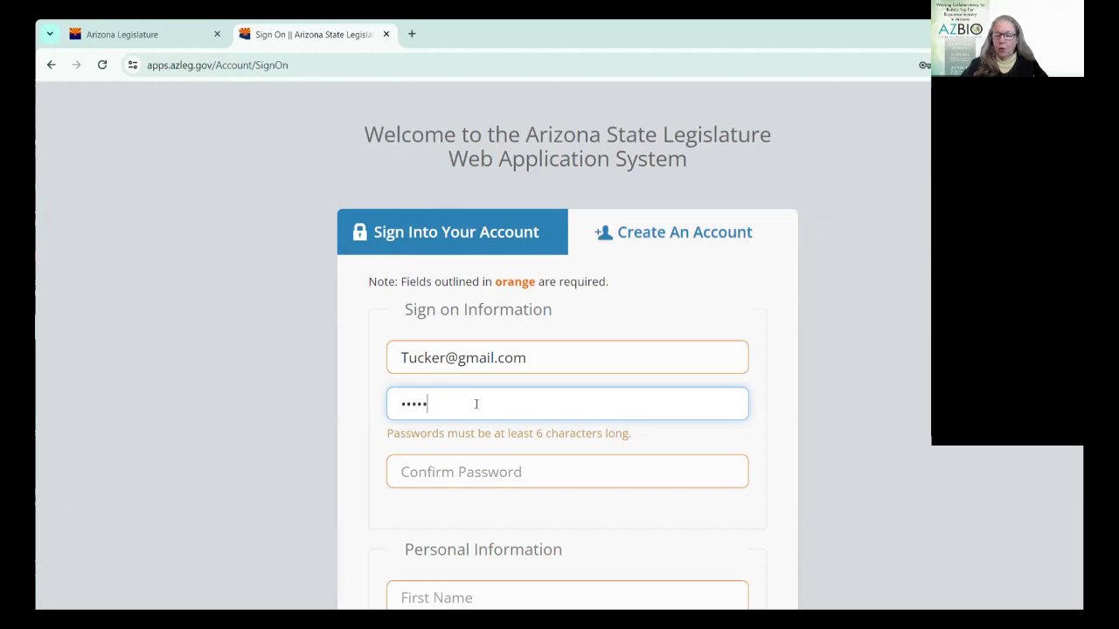
{"action": "type", "text": "•"}
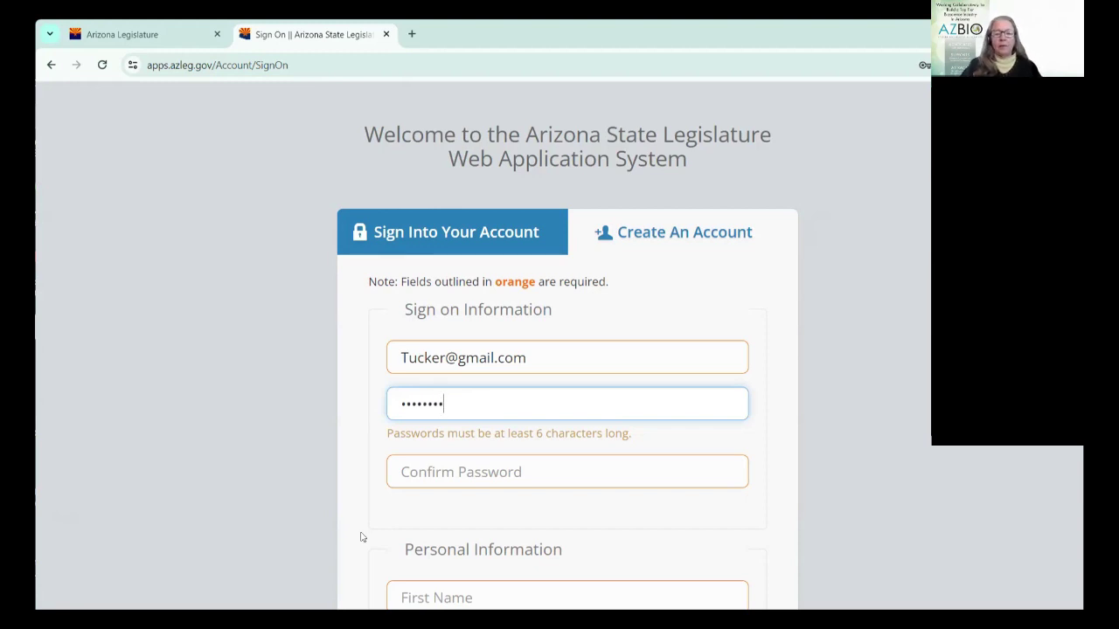
Step: Enter the account password again in the password confirmation field
{"action": "left_click", "coordinate": [420, 478]}
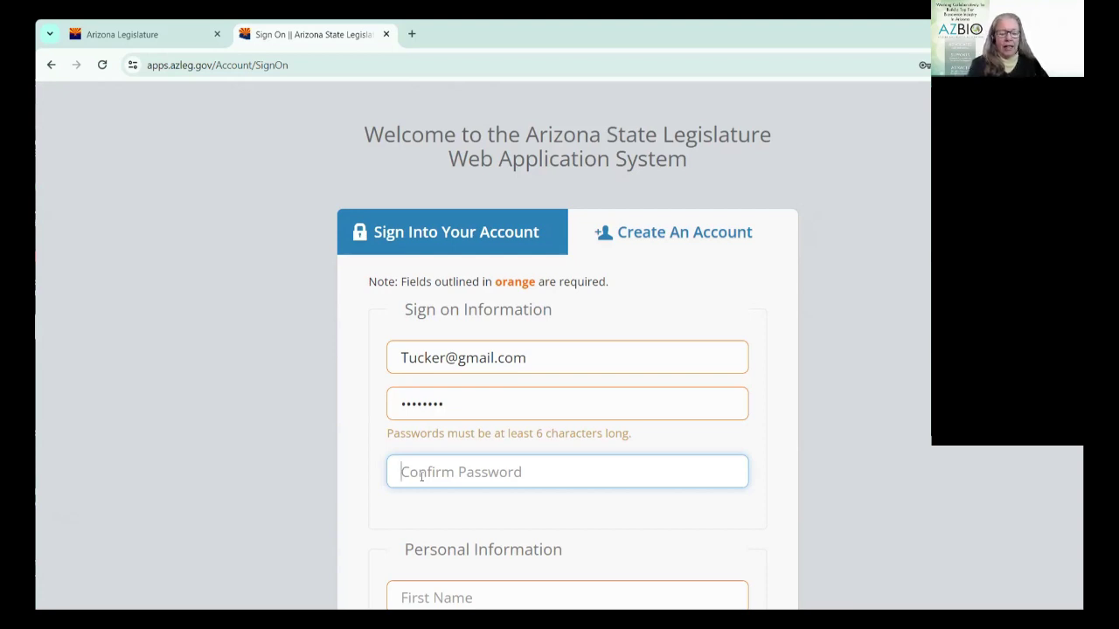
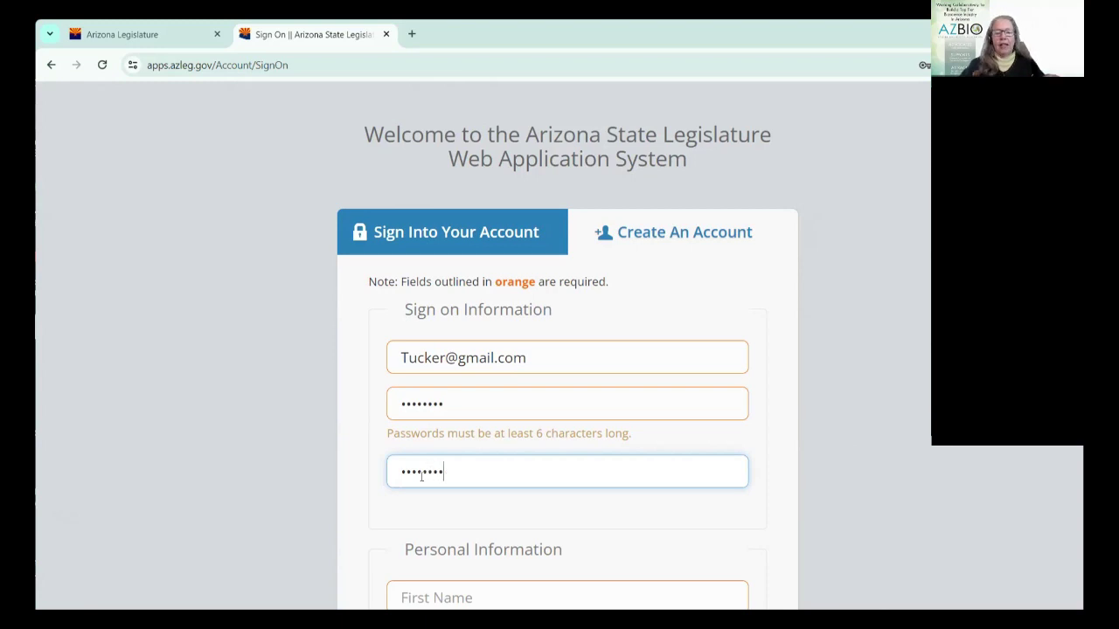
{"action": "scroll", "coordinate": [877, 306], "scroll_direction": "down", "scroll_amount": 2}
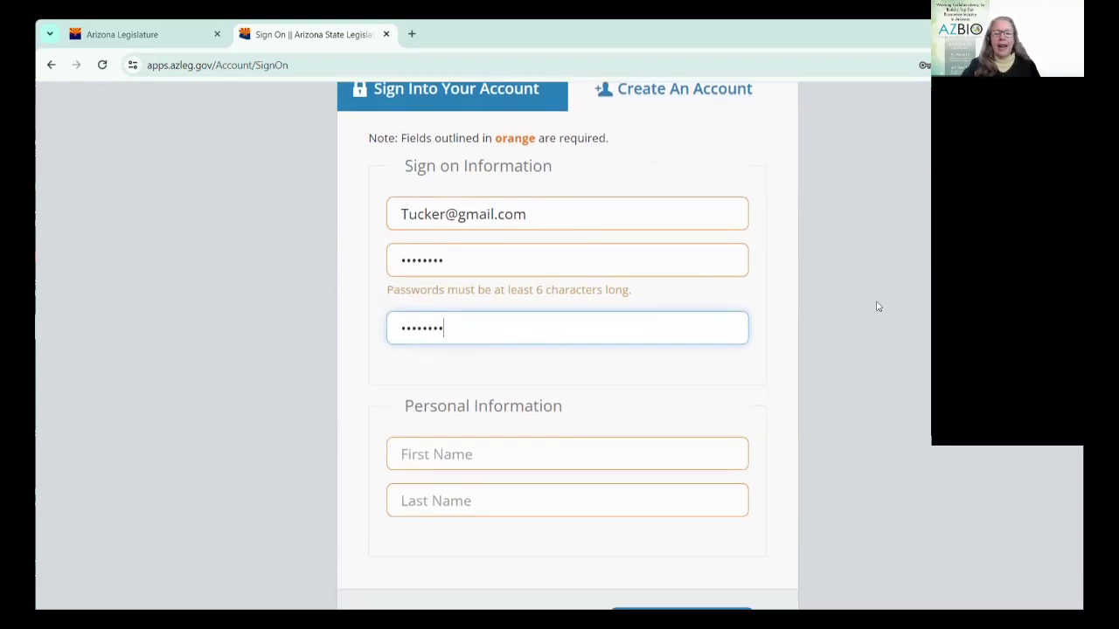
{"action": "scroll", "coordinate": [877, 307], "scroll_direction": "down", "scroll_amount": 1}
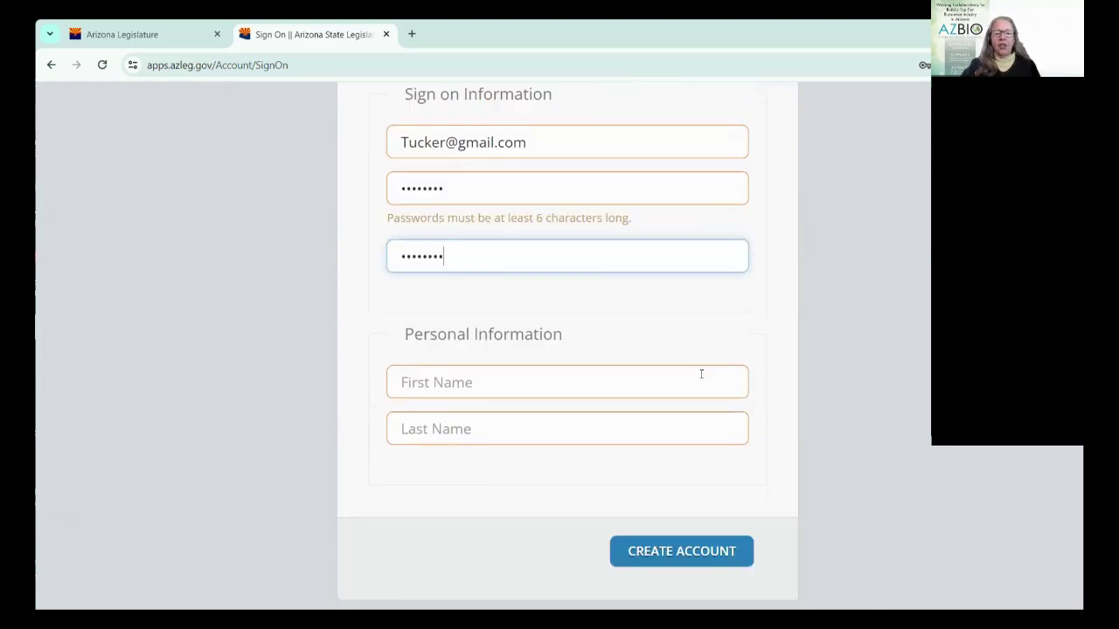
Step: Fill in the user's first and last name and submit CREATE ACCOUNT
{"action": "left_click", "coordinate": [574, 382]}
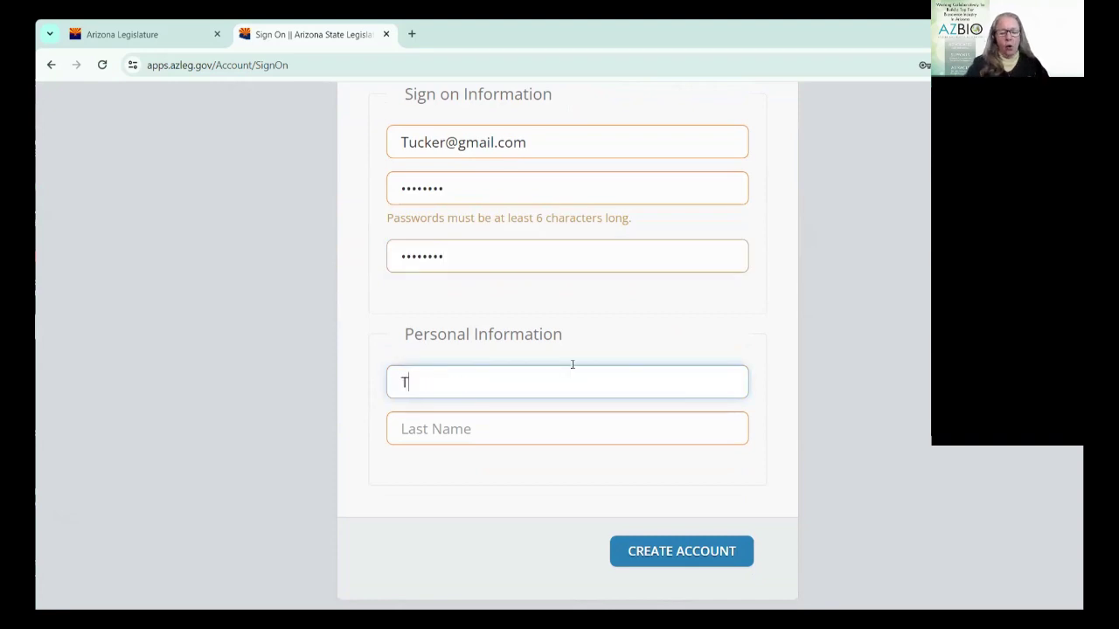
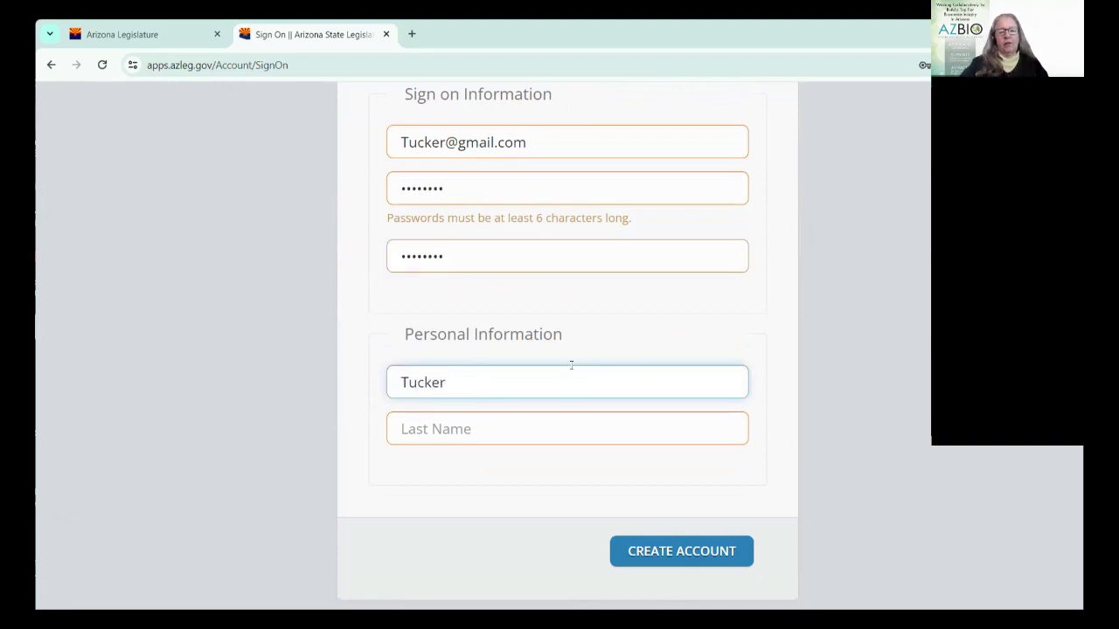
{"action": "left_click", "coordinate": [514, 429]}
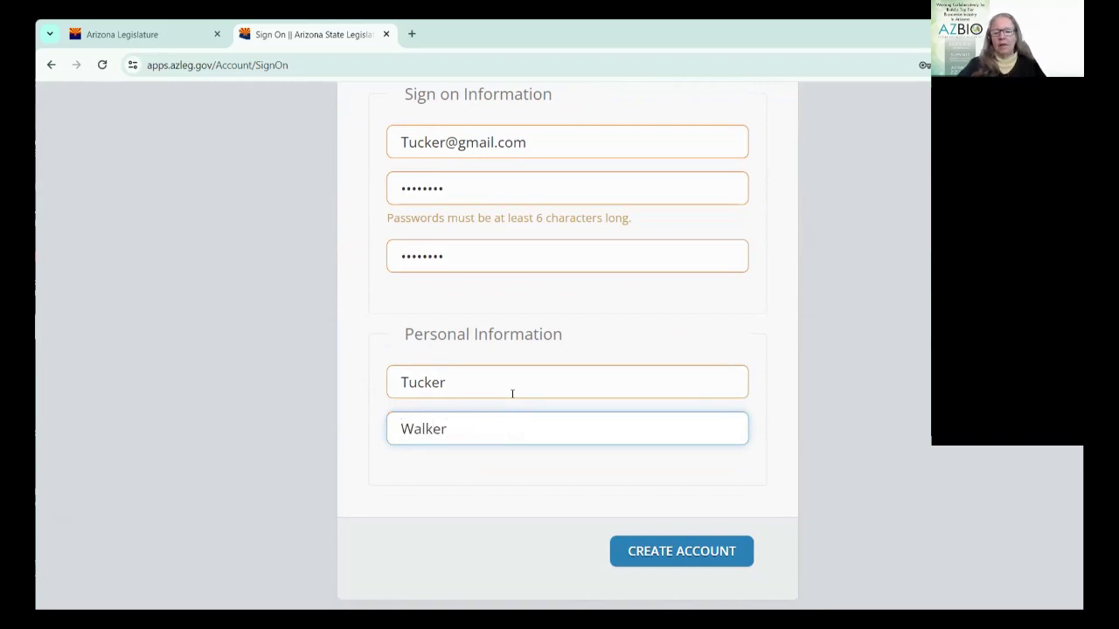
{"action": "scroll", "coordinate": [609, 393], "scroll_direction": "down", "scroll_amount": 2}
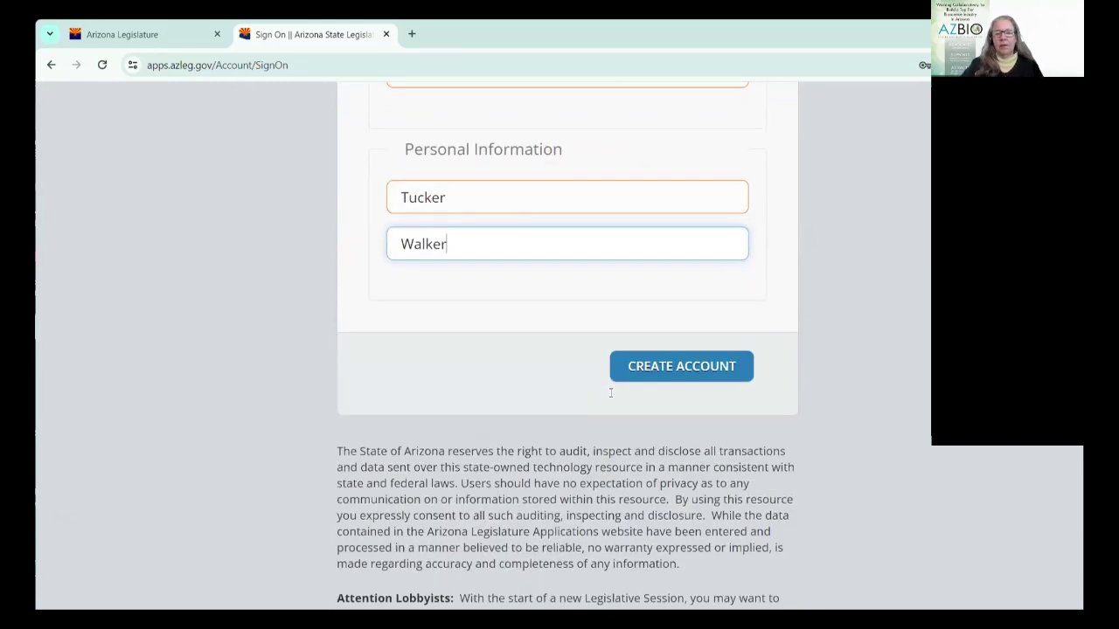
{"action": "scroll", "coordinate": [610, 392], "scroll_direction": "up", "scroll_amount": 2}
{"action": "scroll", "coordinate": [610, 393], "scroll_direction": "down", "scroll_amount": 1}
{"action": "scroll", "coordinate": [610, 393], "scroll_direction": "down", "scroll_amount": 1}
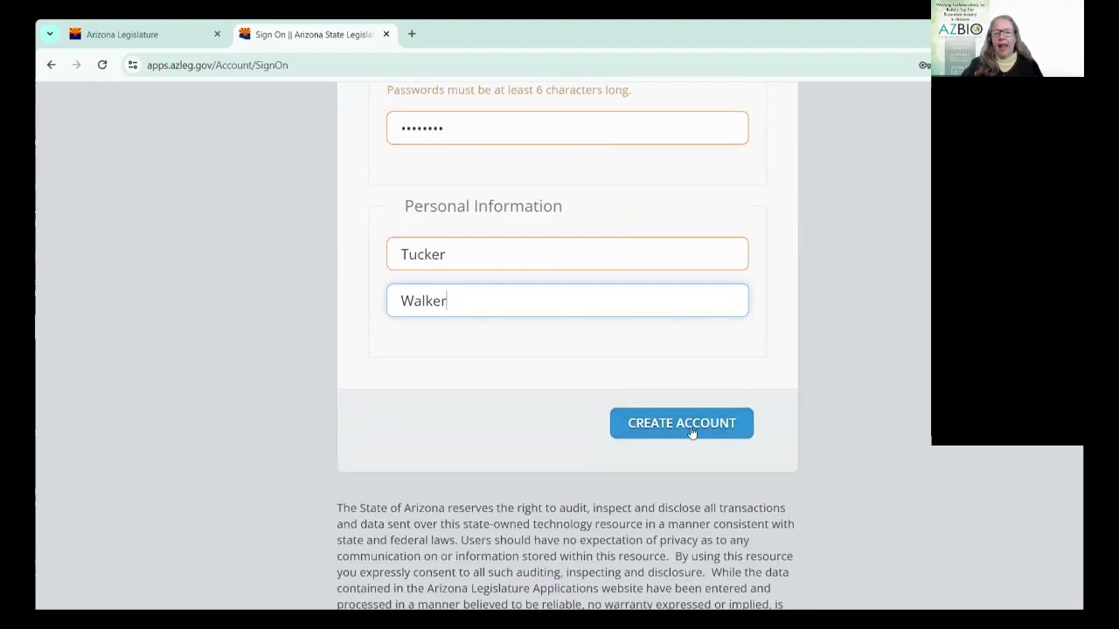
{"action": "left_click", "coordinate": [686, 427]}
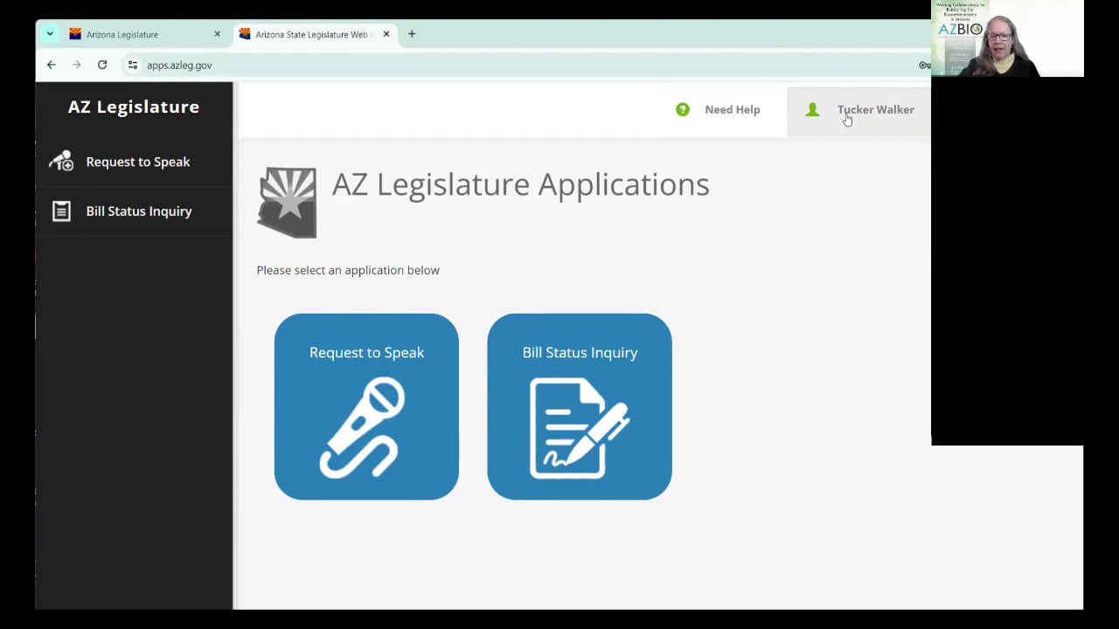
Step: Go to Account Management from the user-name menu, then dismiss the account dropdown
{"action": "left_click", "coordinate": [846, 119]}
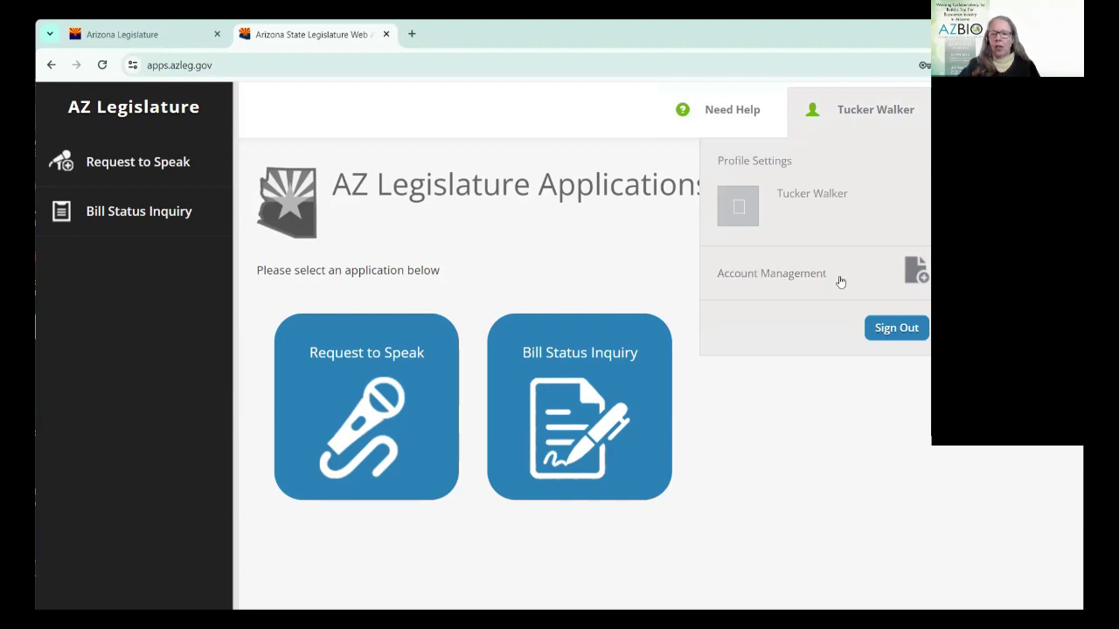
{"action": "left_click", "coordinate": [741, 276]}
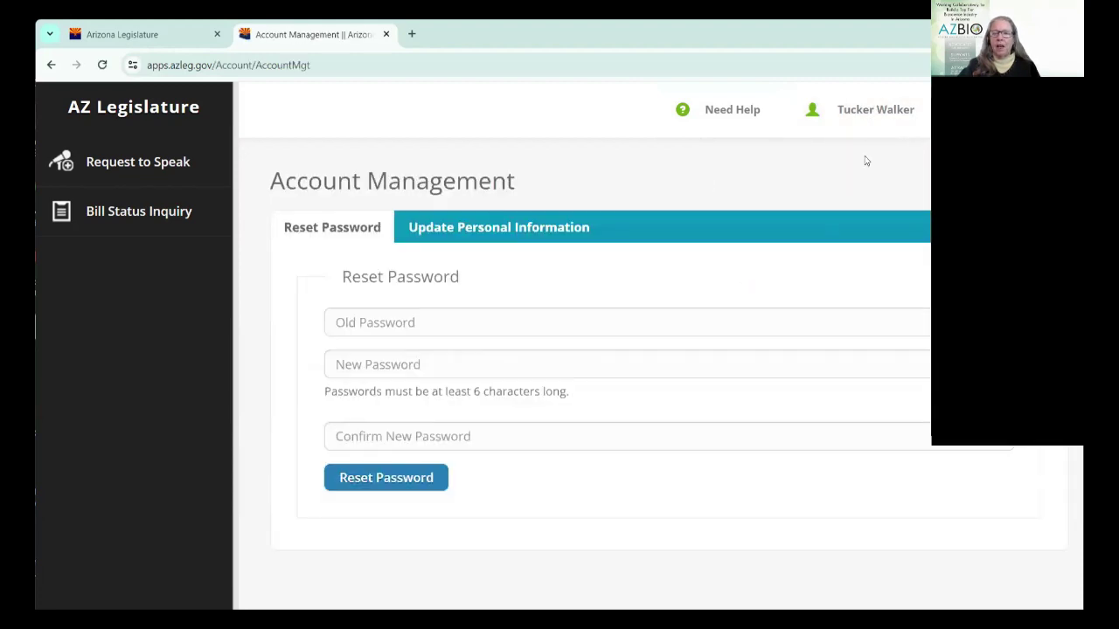
{"action": "left_click", "coordinate": [879, 118]}
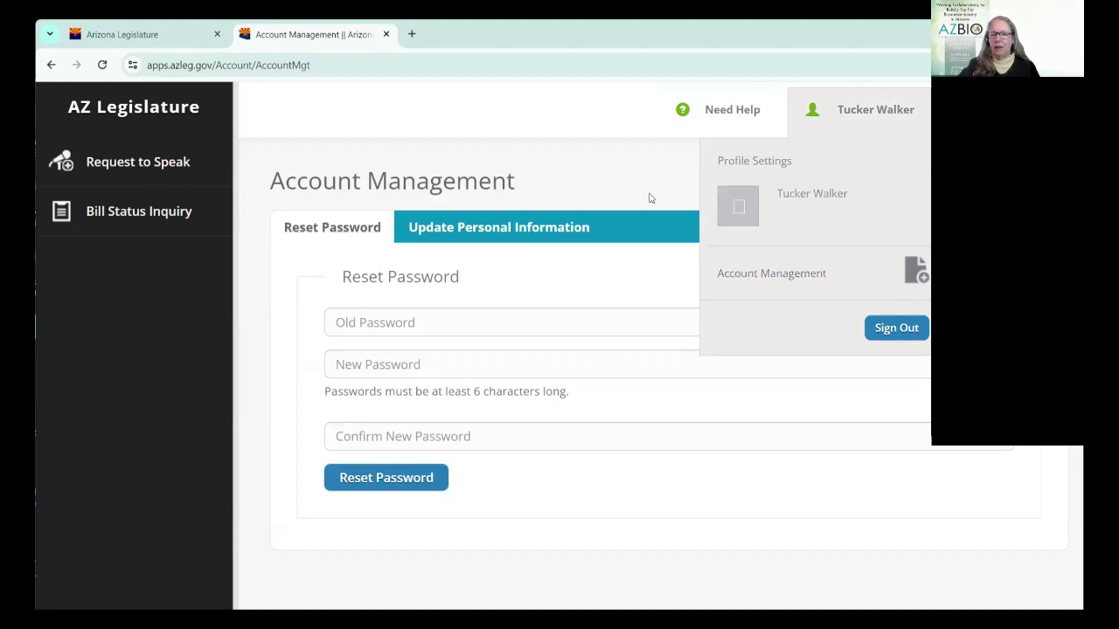
{"action": "left_click", "coordinate": [501, 276]}
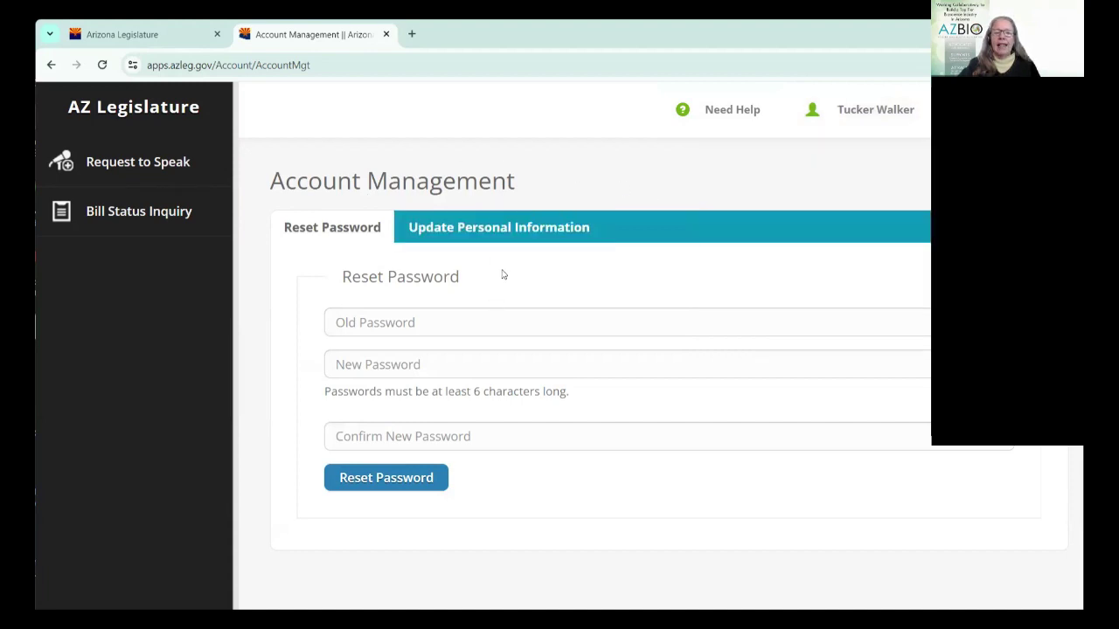
{"action": "left_click", "coordinate": [411, 225]}
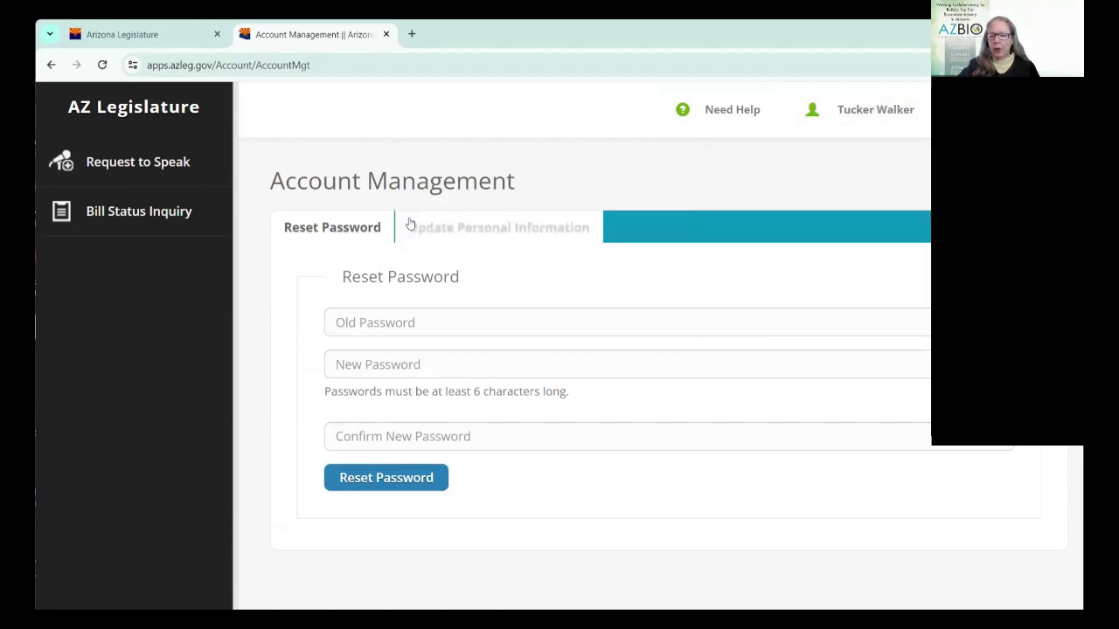
Step: Switch to the Update Personal Information tab showing name, Agency/Organization and registered-voter fields
{"action": "left_click", "coordinate": [462, 230]}
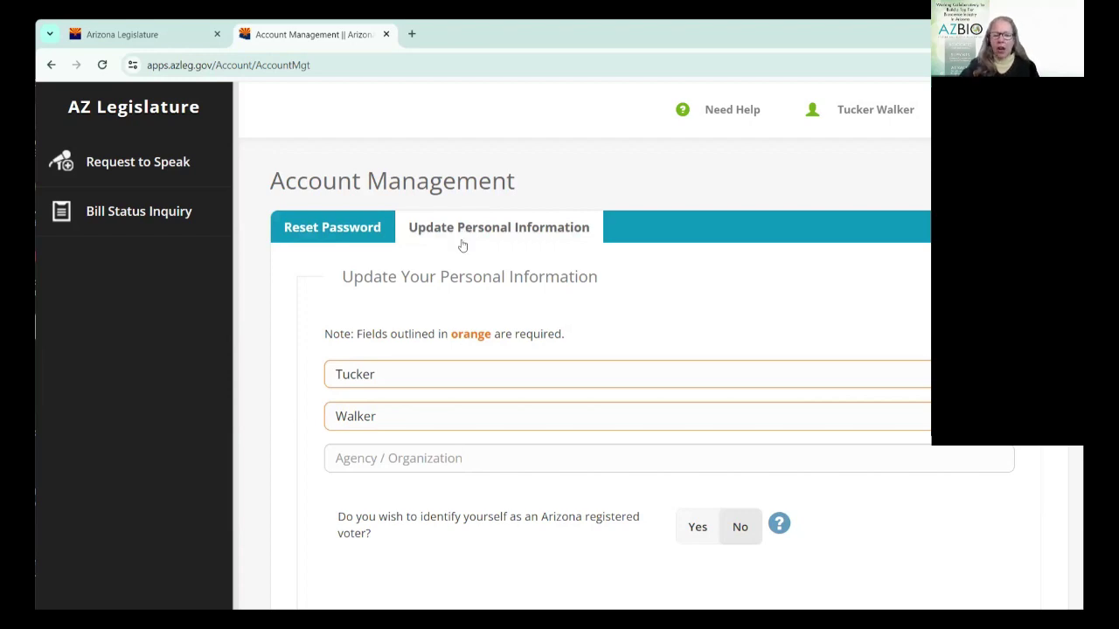
{"action": "scroll", "coordinate": [476, 328], "scroll_direction": "down", "scroll_amount": 1}
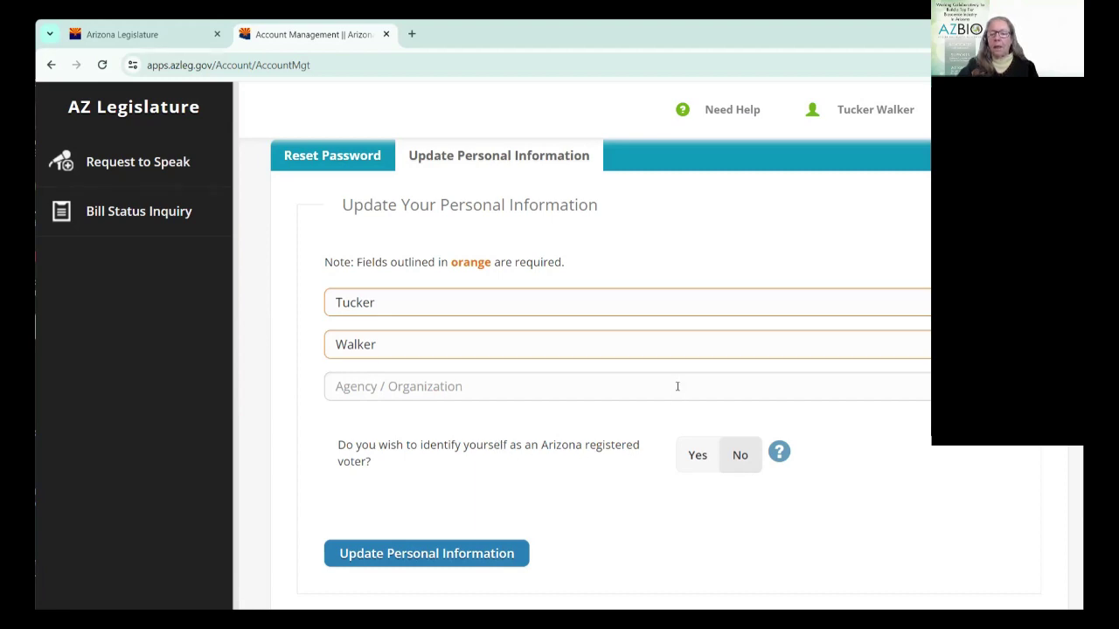
{"action": "left_click", "coordinate": [690, 463]}
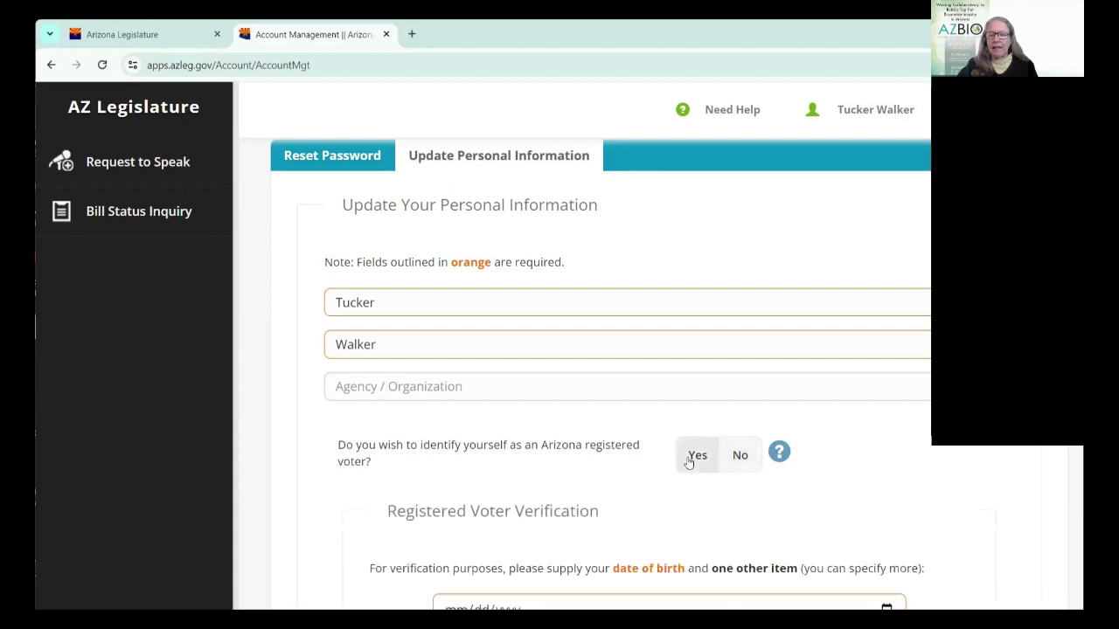
{"action": "scroll", "coordinate": [891, 447], "scroll_direction": "down", "scroll_amount": 4}
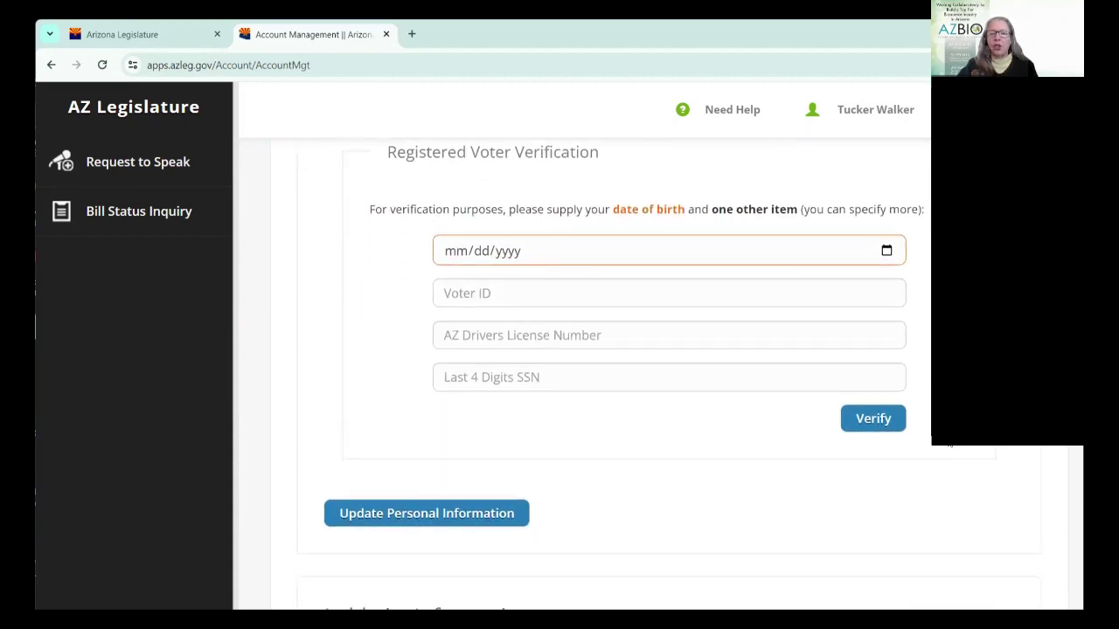
{"action": "scroll", "coordinate": [638, 367], "scroll_direction": "up", "scroll_amount": 1}
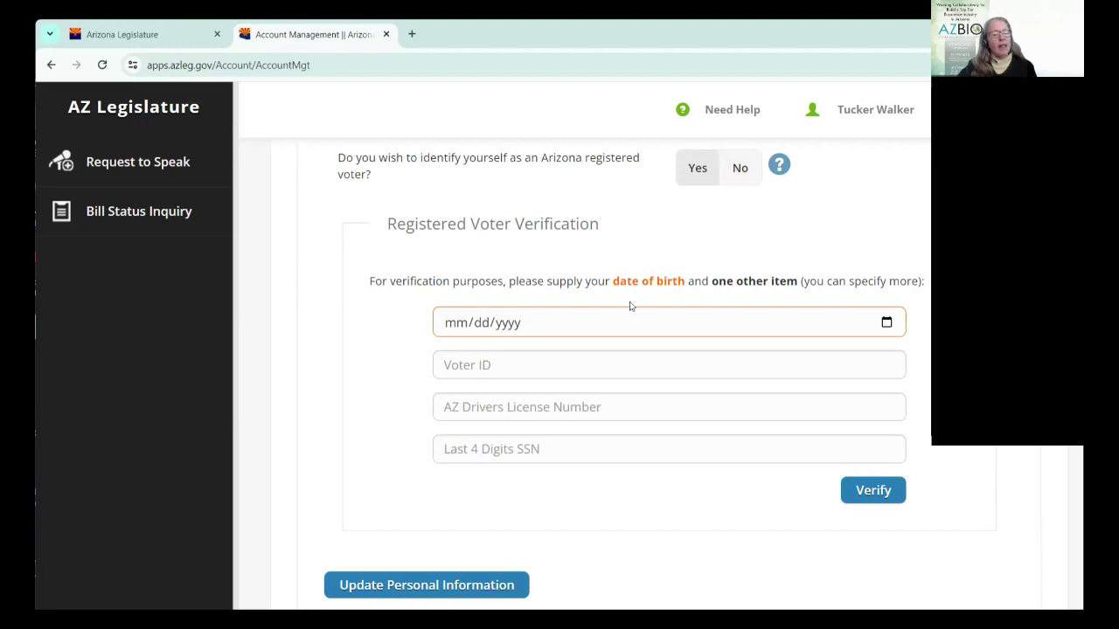
{"action": "left_click", "coordinate": [734, 177]}
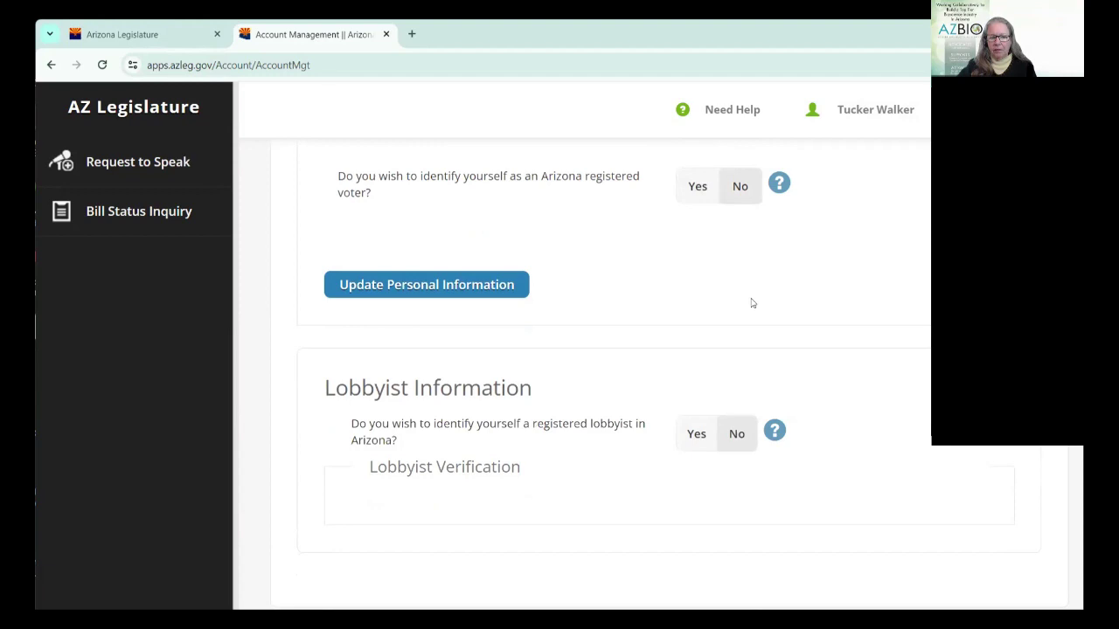
{"action": "scroll", "coordinate": [874, 262], "scroll_direction": "up", "scroll_amount": 1}
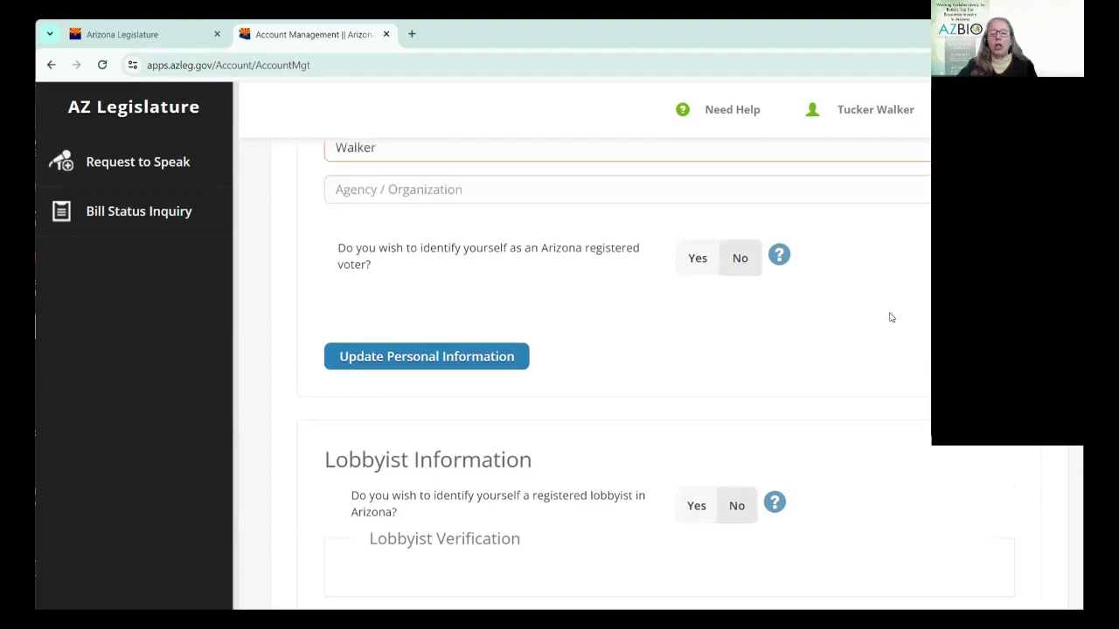
{"action": "scroll", "coordinate": [891, 317], "scroll_direction": "down", "scroll_amount": 1}
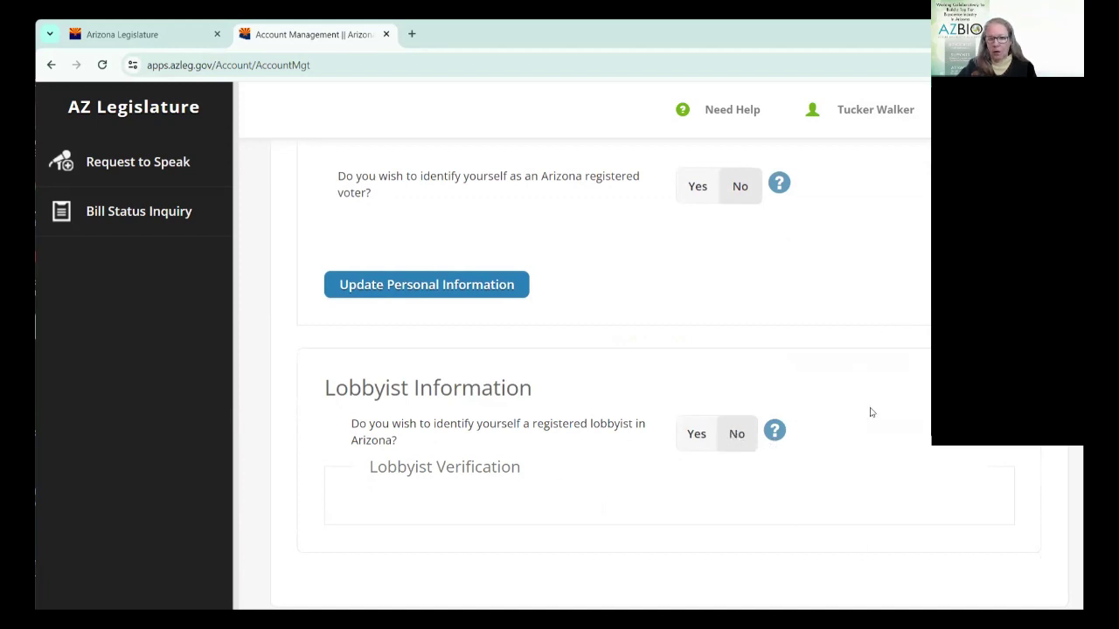
{"action": "scroll", "coordinate": [870, 412], "scroll_direction": "up", "scroll_amount": 4}
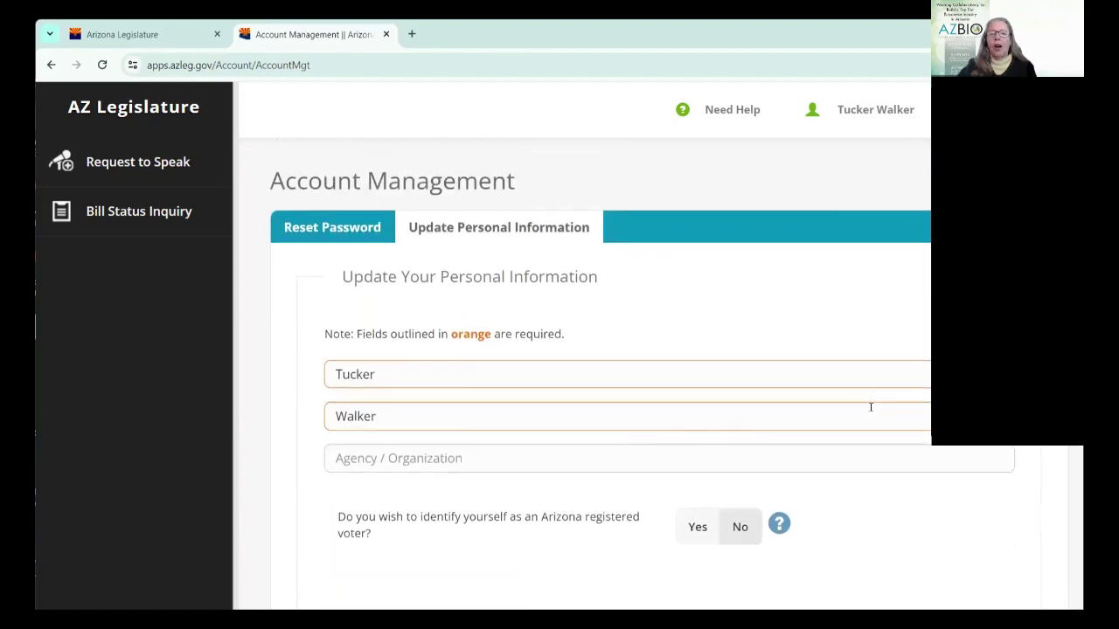
{"action": "scroll", "coordinate": [871, 407], "scroll_direction": "down", "scroll_amount": 3}
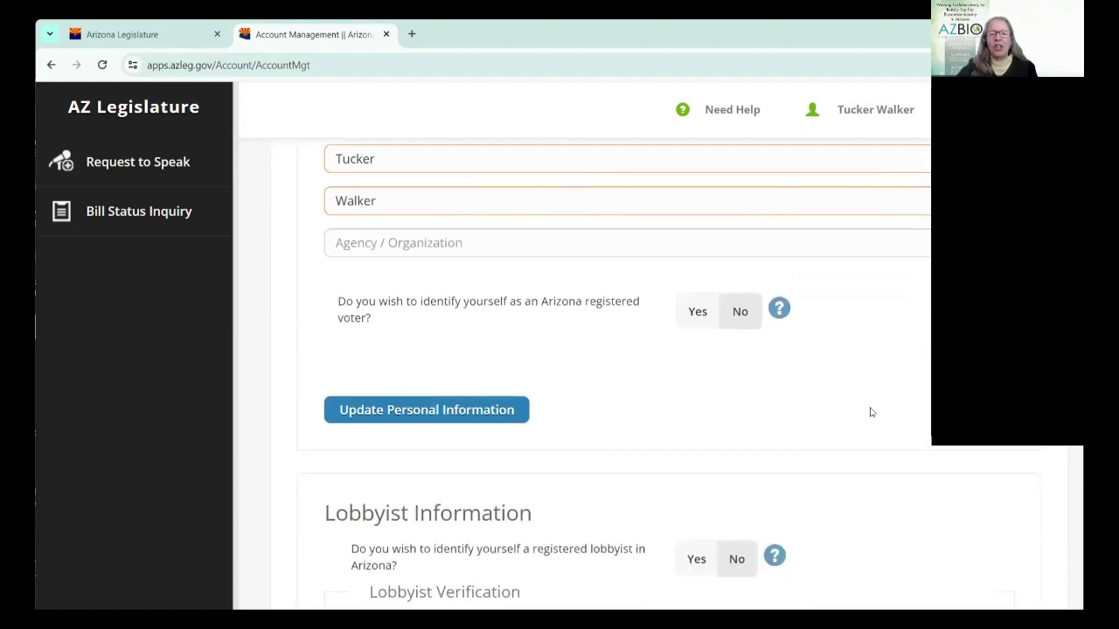
{"action": "scroll", "coordinate": [870, 412], "scroll_direction": "down", "scroll_amount": 2}
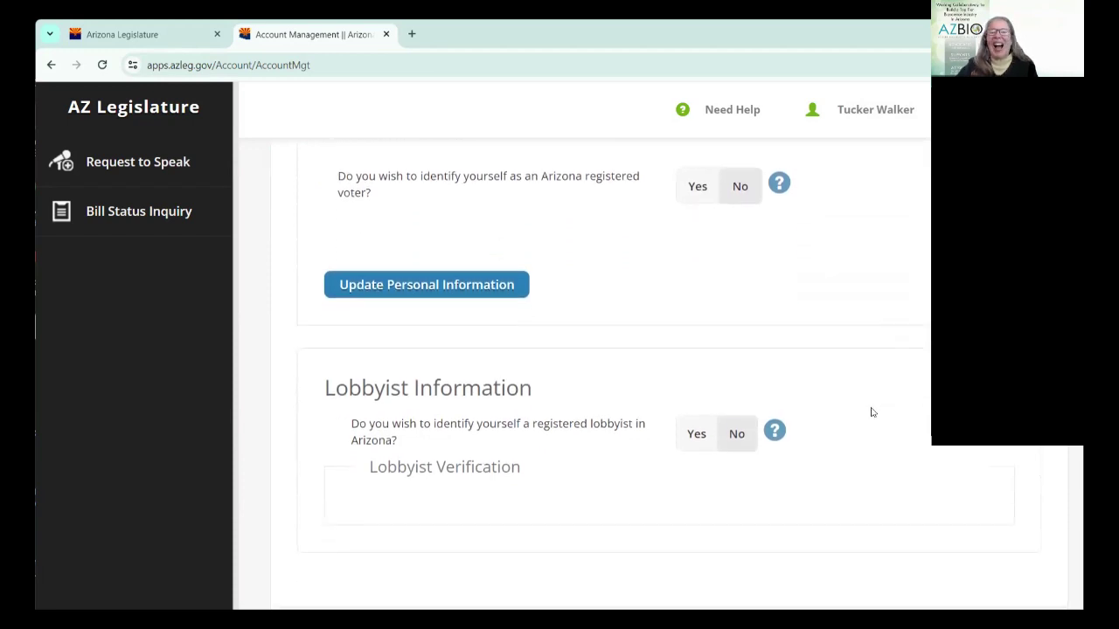
{"action": "scroll", "coordinate": [871, 411], "scroll_direction": "up", "scroll_amount": 5}
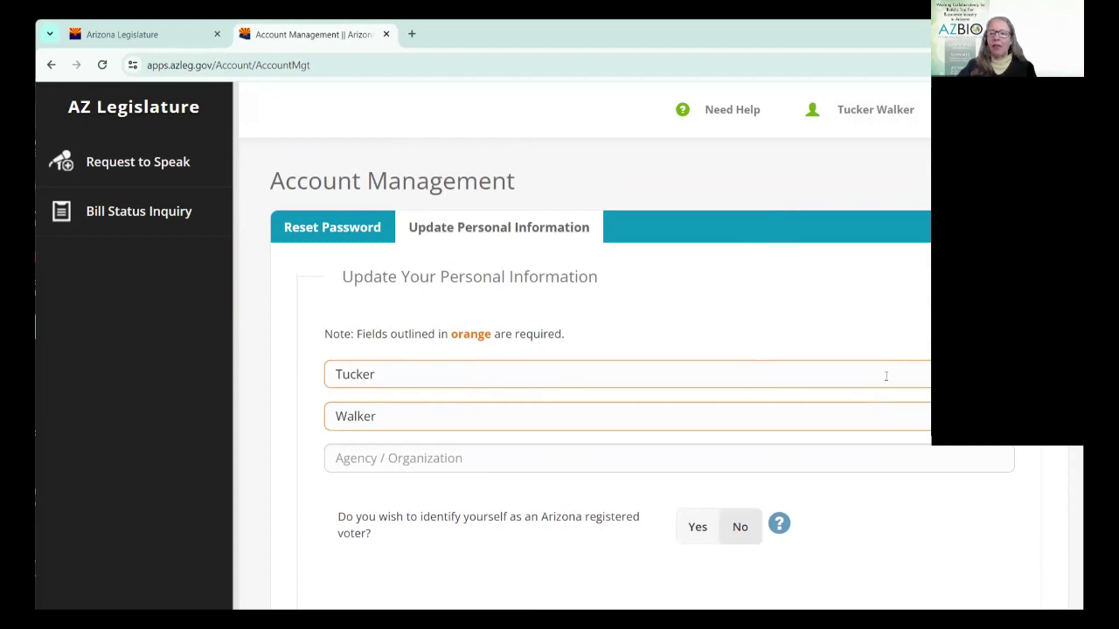
{"action": "left_click", "coordinate": [867, 113]}
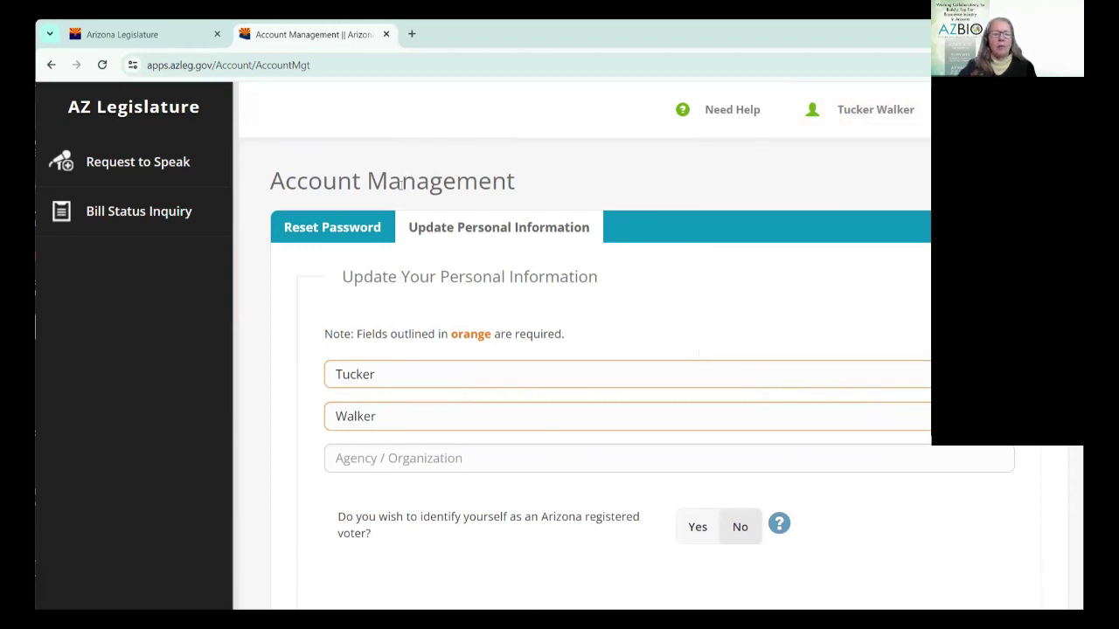
Step: Open the 2/15/2024 House Health & Human Services agenda from Request to Speak's Upcoming Agendas
{"action": "left_click", "coordinate": [110, 172]}
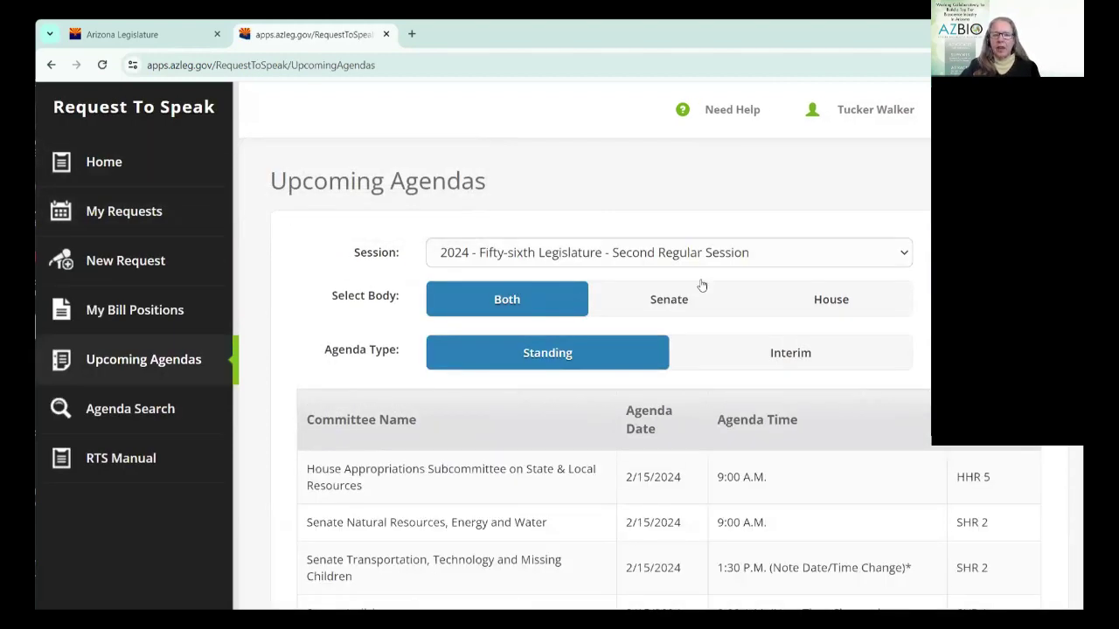
{"action": "scroll", "coordinate": [701, 285], "scroll_direction": "down", "scroll_amount": 3}
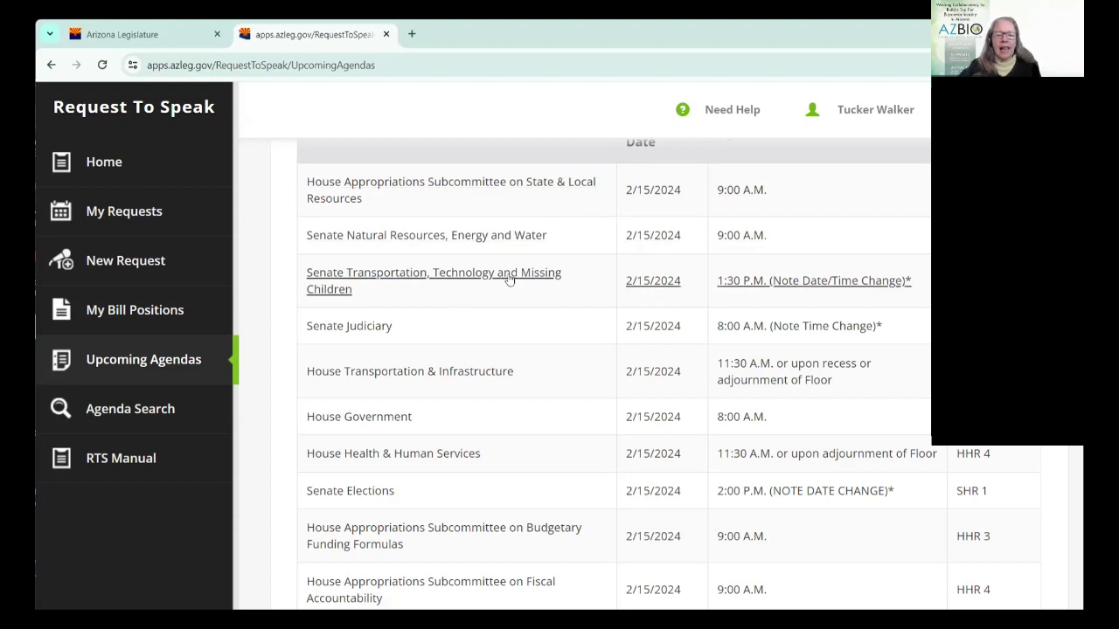
{"action": "scroll", "coordinate": [510, 278], "scroll_direction": "down", "scroll_amount": 2}
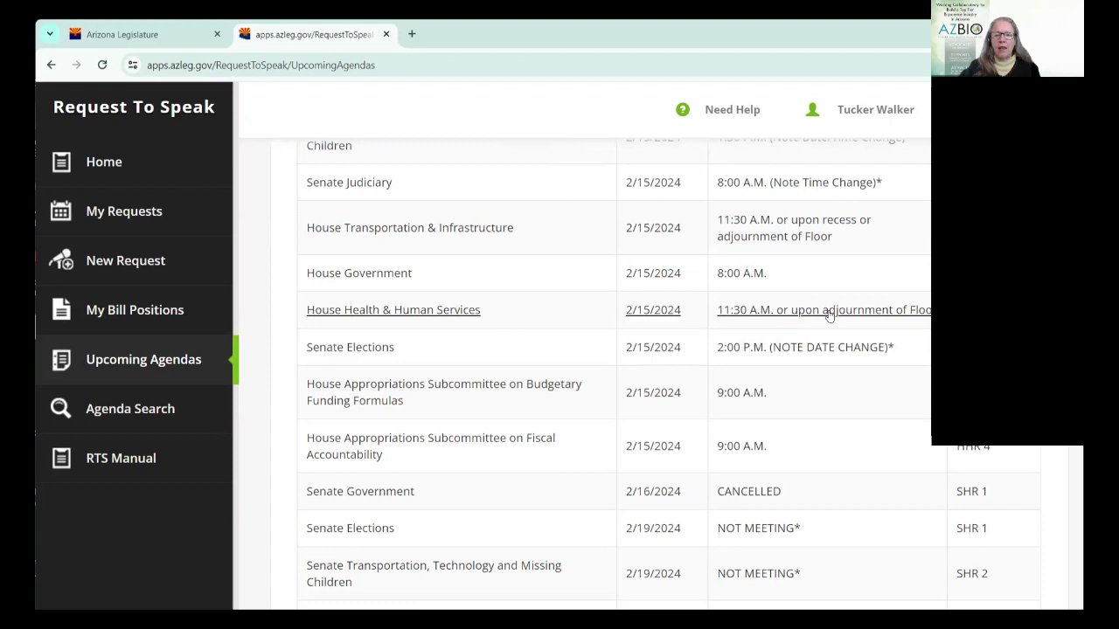
{"action": "left_click", "coordinate": [828, 314]}
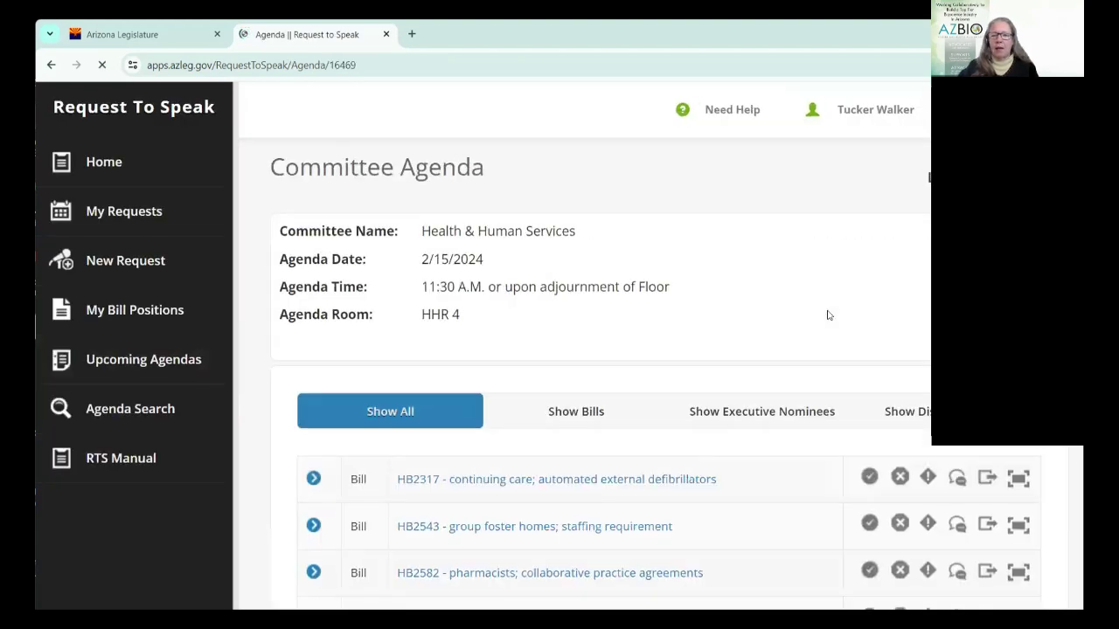
Step: Find HB2758 on the agenda and open its Bill Status Inquiry in a new tab
{"action": "scroll", "coordinate": [821, 317], "scroll_direction": "down", "scroll_amount": 3}
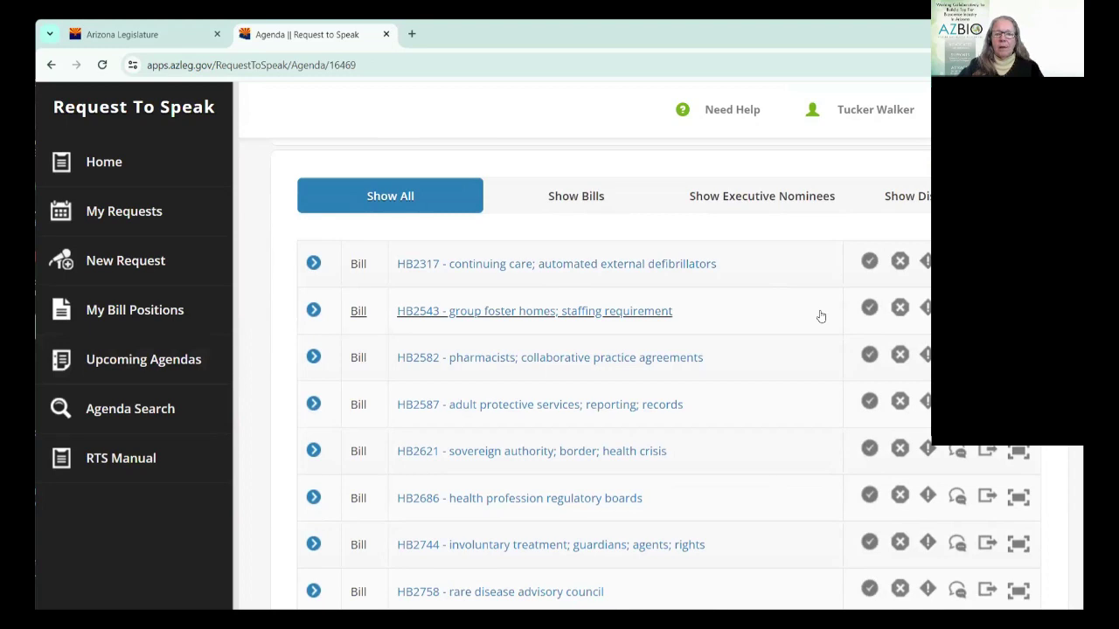
{"action": "scroll", "coordinate": [699, 256], "scroll_direction": "down", "scroll_amount": 1}
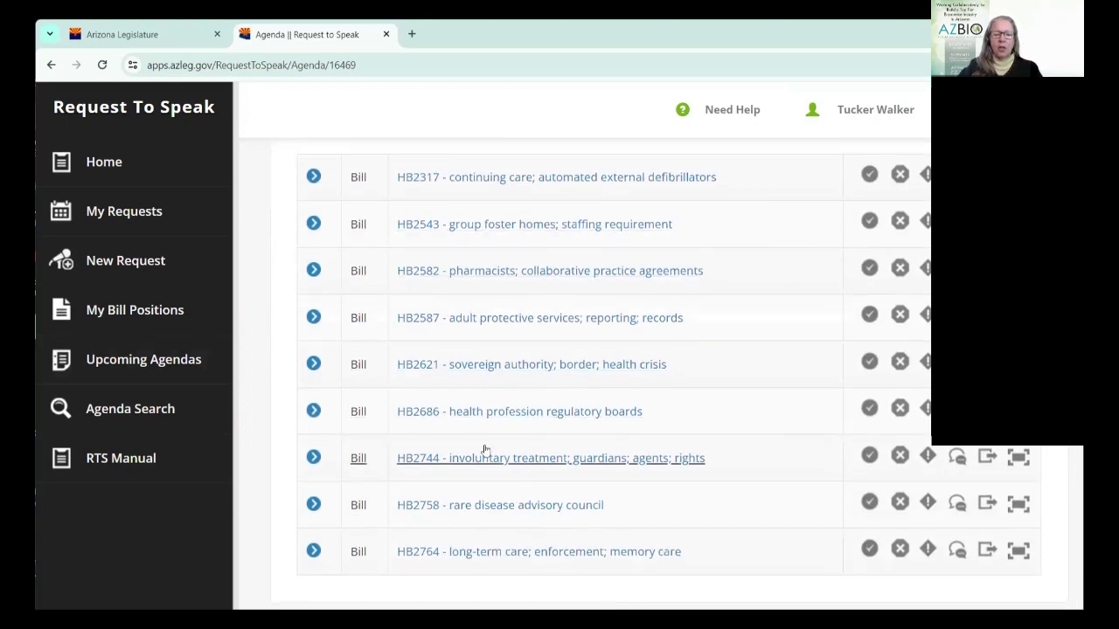
{"action": "scroll", "coordinate": [517, 530], "scroll_direction": "up", "scroll_amount": 1}
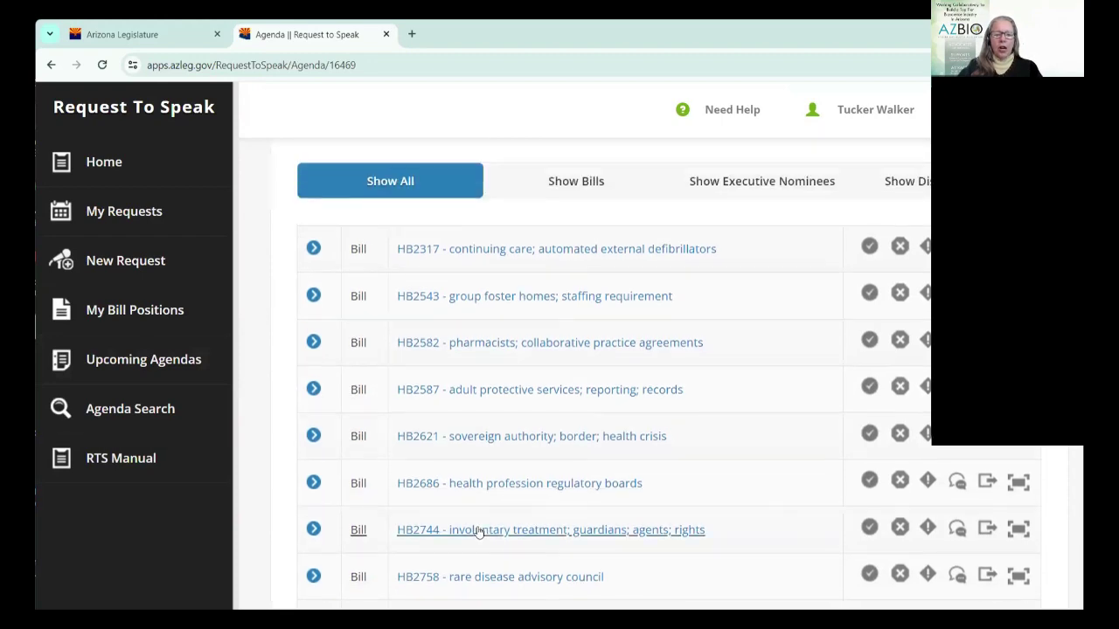
{"action": "scroll", "coordinate": [516, 470], "scroll_direction": "down", "scroll_amount": 1}
{"action": "left_click", "coordinate": [489, 514]}
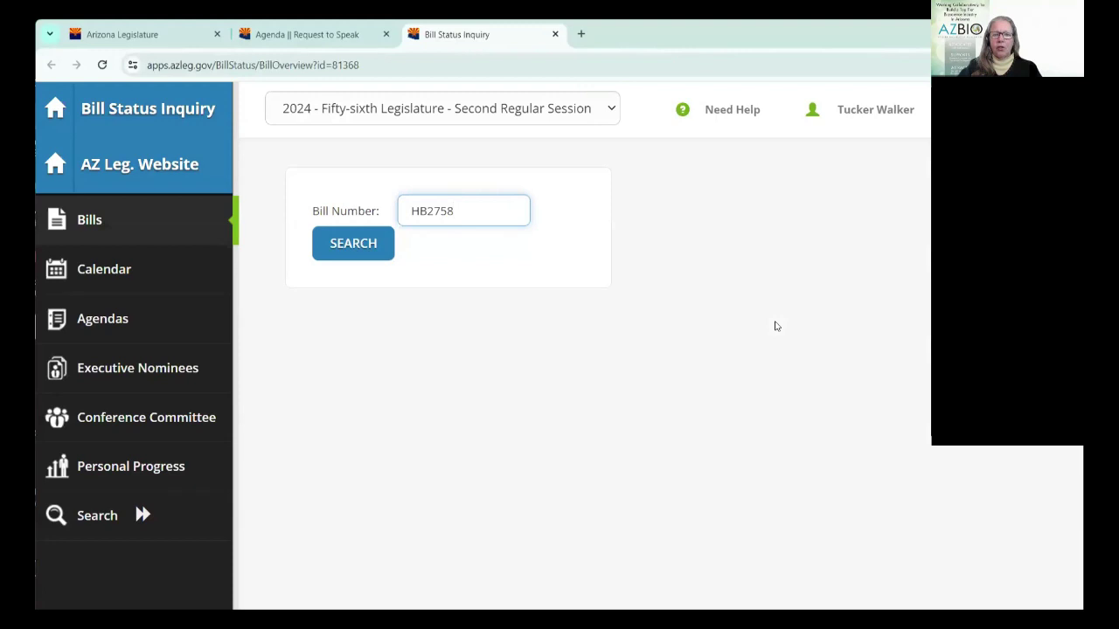
Step: Scroll through the HB2758 Bill Status Inquiry page
{"action": "scroll", "coordinate": [775, 268], "scroll_direction": "down", "scroll_amount": 3}
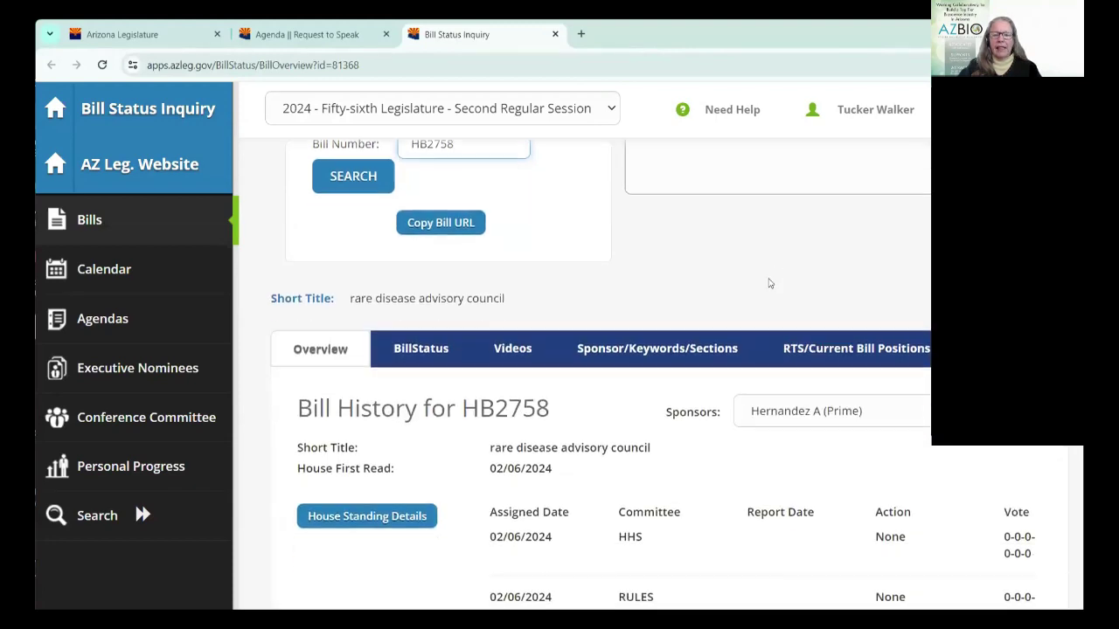
{"action": "scroll", "coordinate": [769, 281], "scroll_direction": "down", "scroll_amount": 1}
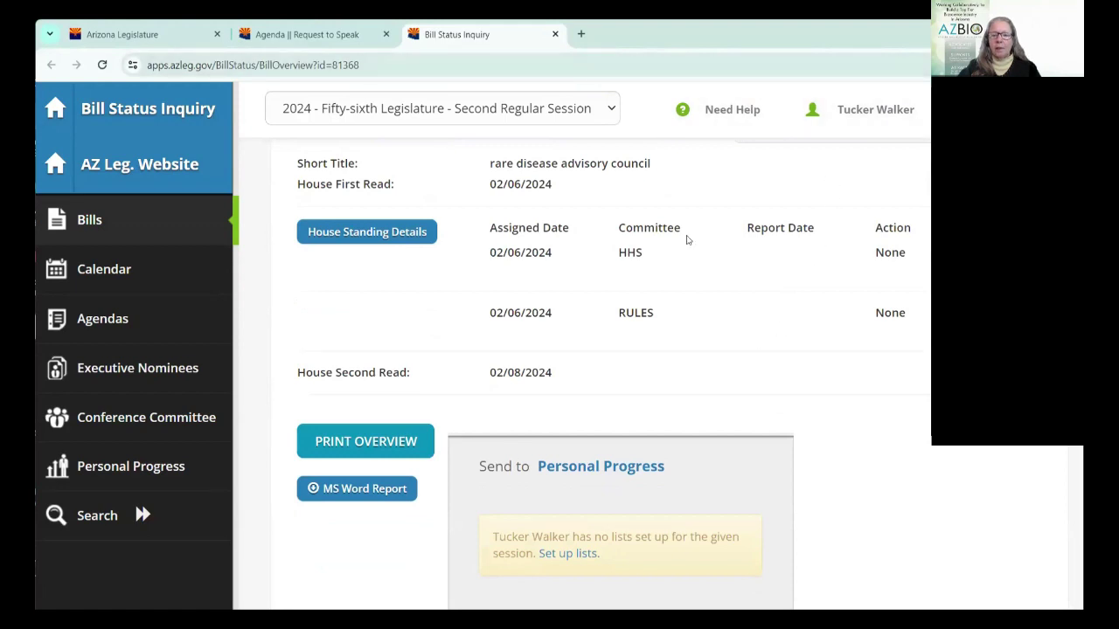
{"action": "scroll", "coordinate": [682, 325], "scroll_direction": "up", "scroll_amount": 3}
{"action": "scroll", "coordinate": [683, 325], "scroll_direction": "down", "scroll_amount": 2}
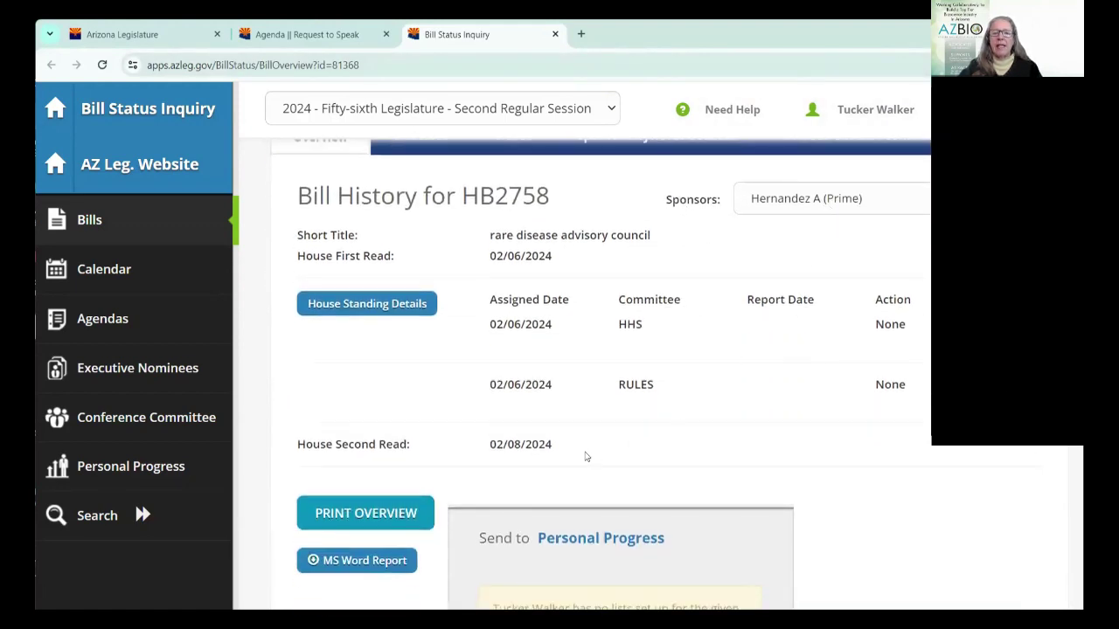
{"action": "scroll", "coordinate": [591, 365], "scroll_direction": "up", "scroll_amount": 3}
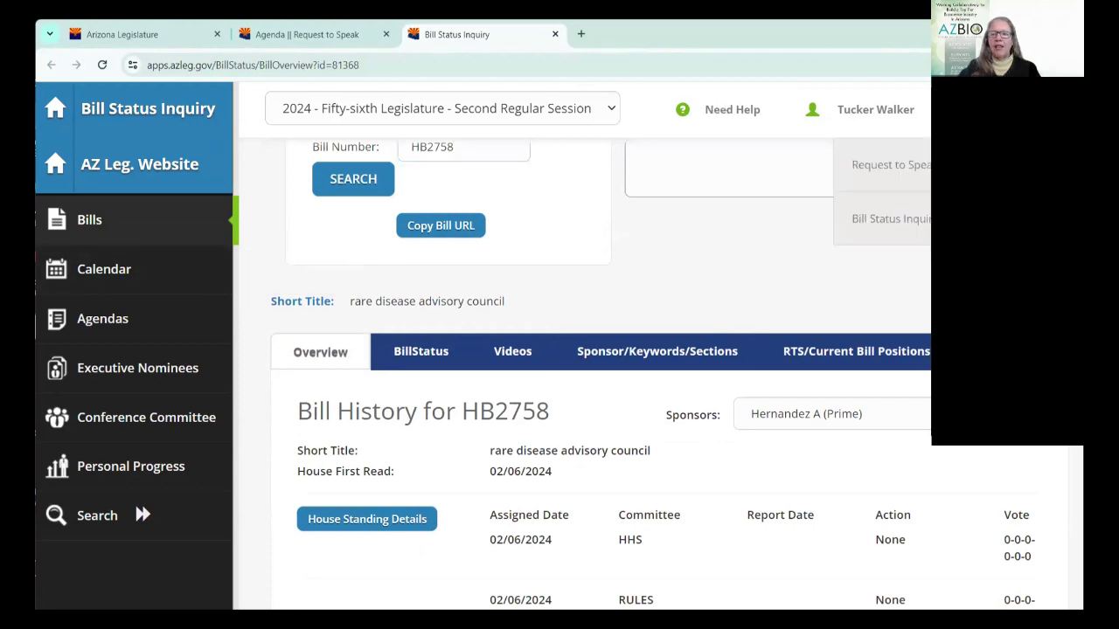
Step: Switch to Request to Speak and start a new request, reaching the Account Not RTS Enabled page
{"action": "left_click", "coordinate": [873, 166]}
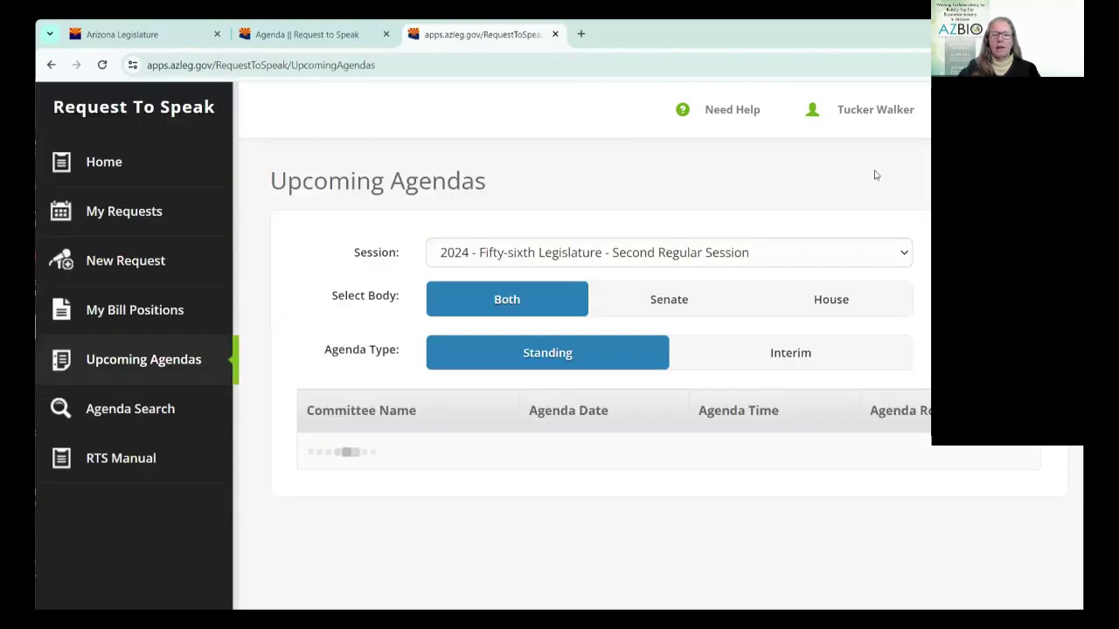
{"action": "scroll", "coordinate": [866, 253], "scroll_direction": "down", "scroll_amount": 3}
{"action": "scroll", "coordinate": [868, 254], "scroll_direction": "down", "scroll_amount": 1}
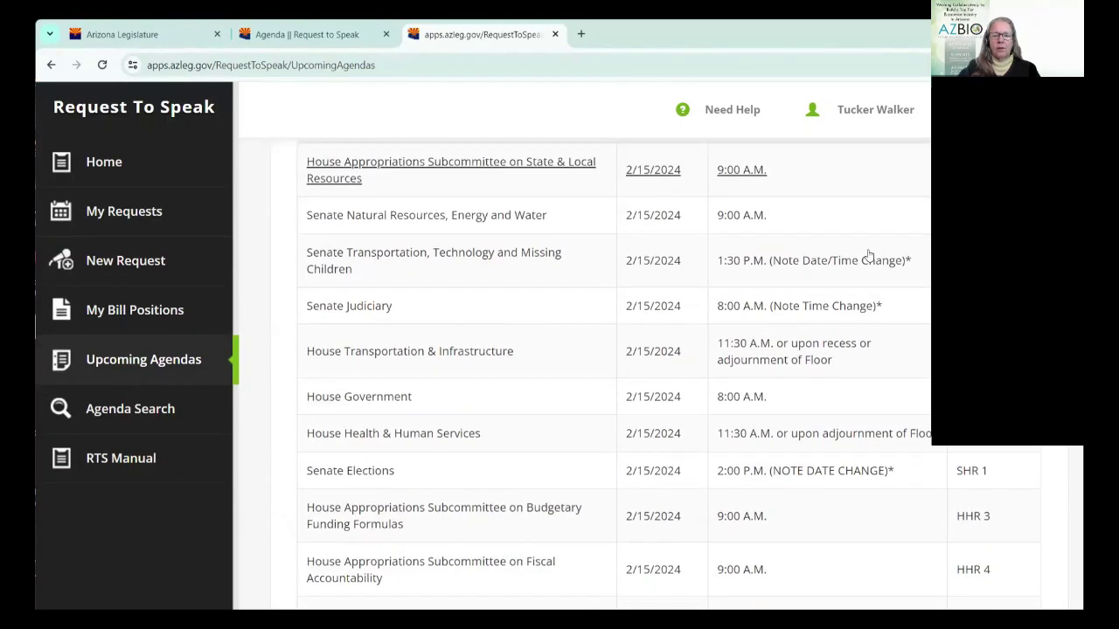
{"action": "scroll", "coordinate": [866, 254], "scroll_direction": "up", "scroll_amount": 2}
{"action": "scroll", "coordinate": [869, 250], "scroll_direction": "down", "scroll_amount": 3}
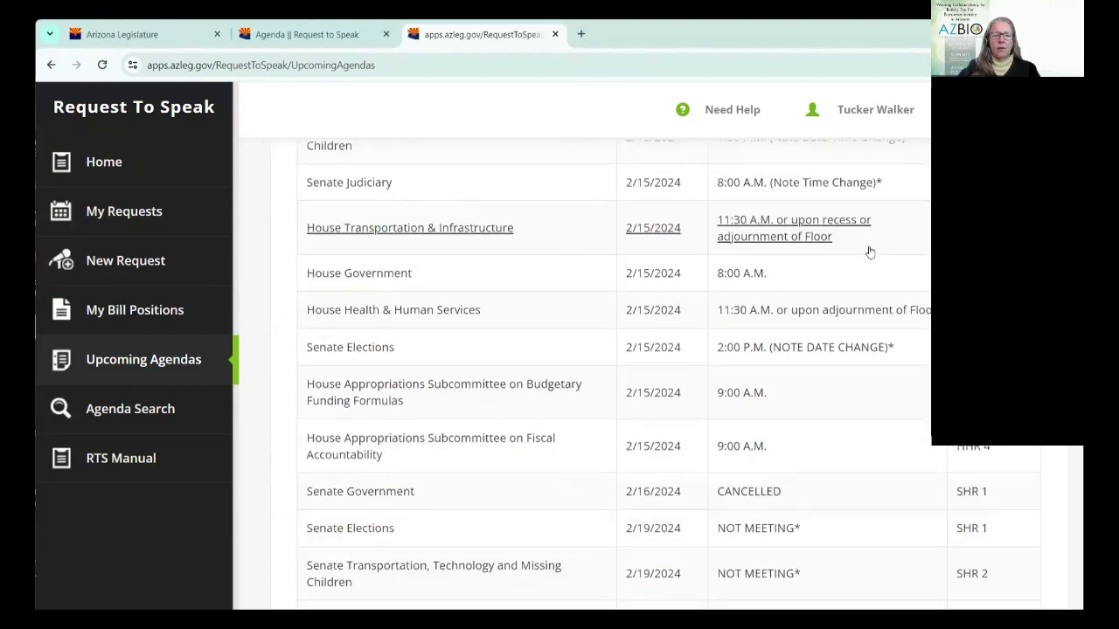
{"action": "left_click", "coordinate": [141, 264]}
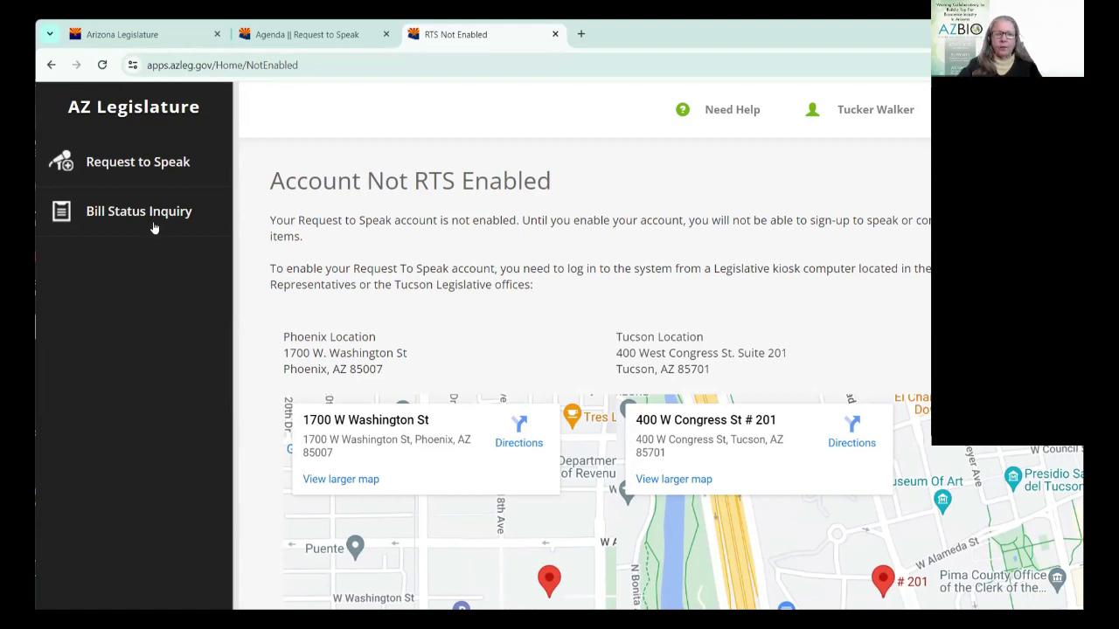
{"action": "left_click", "coordinate": [94, 164]}
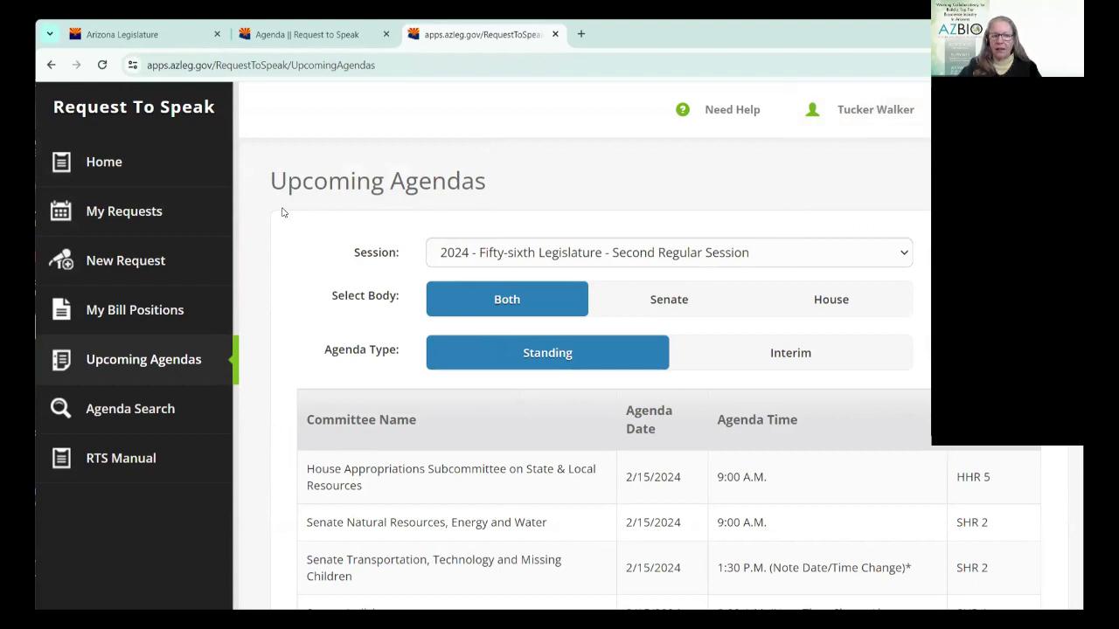
Step: Sign out of the current account and return to the Sign On page
{"action": "left_click", "coordinate": [852, 119]}
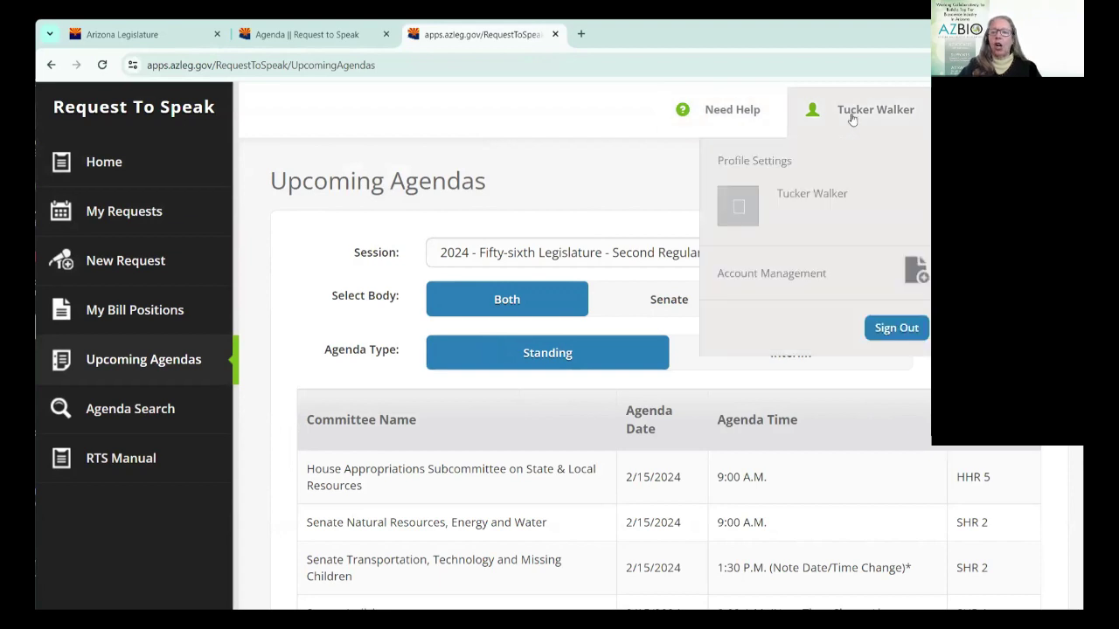
{"action": "left_click", "coordinate": [895, 329]}
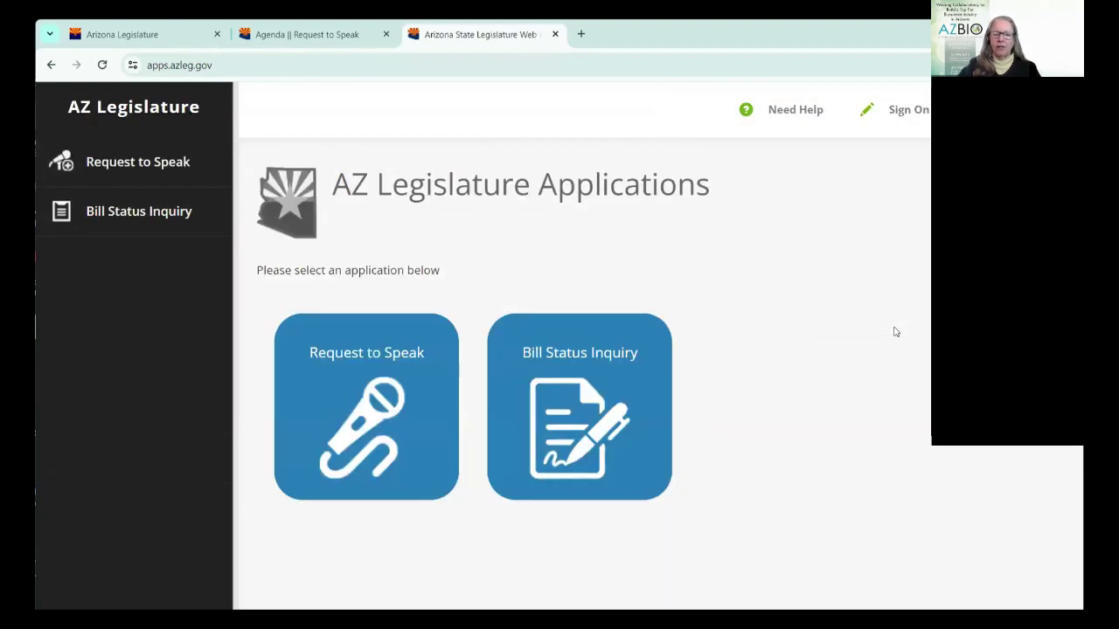
{"action": "left_click", "coordinate": [902, 121]}
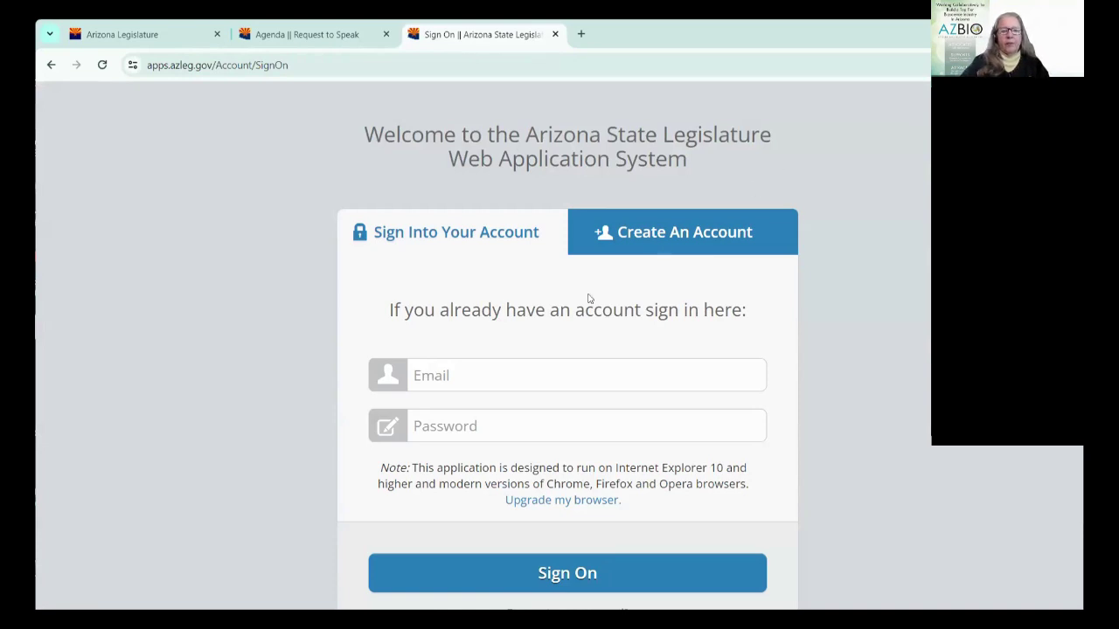
Step: Sign in with the saved e-mail address and its password
{"action": "left_click", "coordinate": [503, 376]}
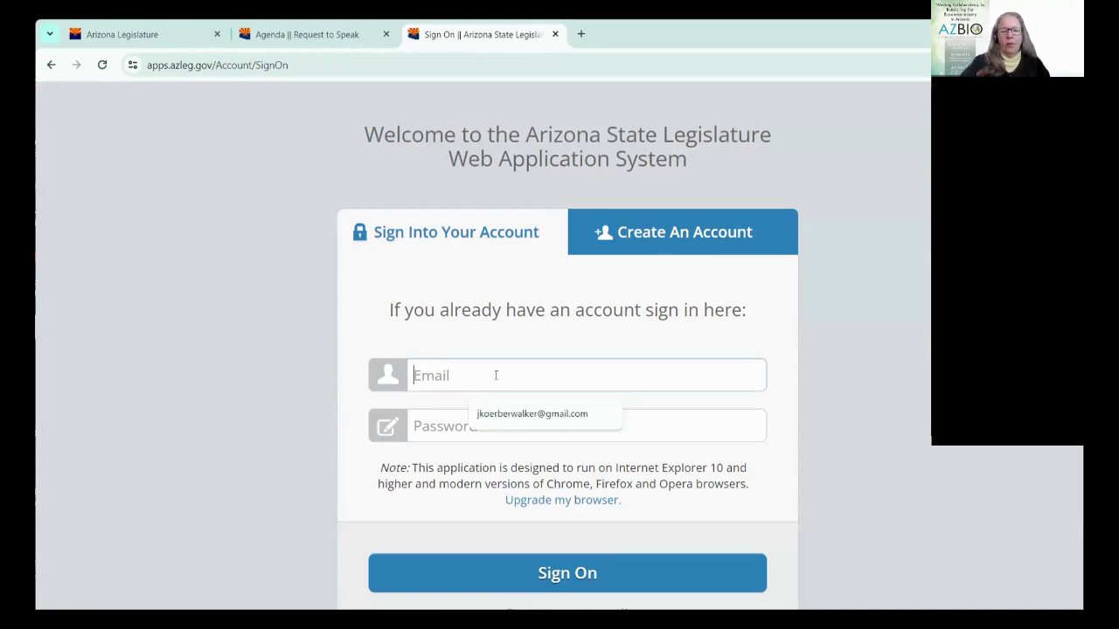
{"action": "left_click", "coordinate": [525, 414]}
{"action": "left_click", "coordinate": [464, 416]}
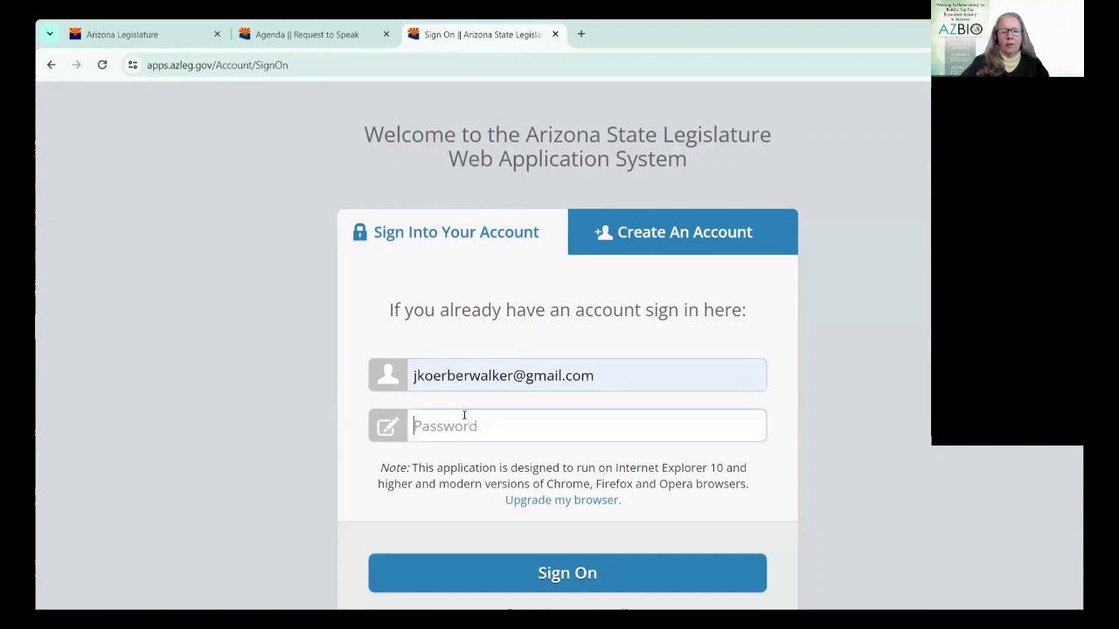
{"action": "type", "text": "•"}
{"action": "type", "text": "•••••"}
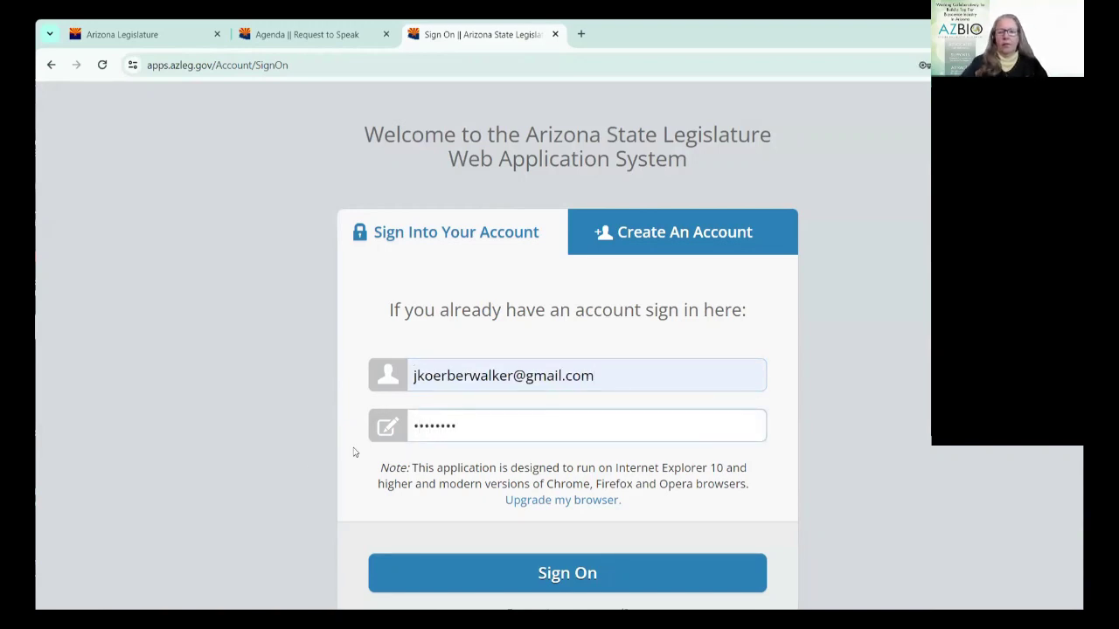
{"action": "scroll", "coordinate": [693, 521], "scroll_direction": "down", "scroll_amount": 3}
{"action": "left_click", "coordinate": [624, 355]}
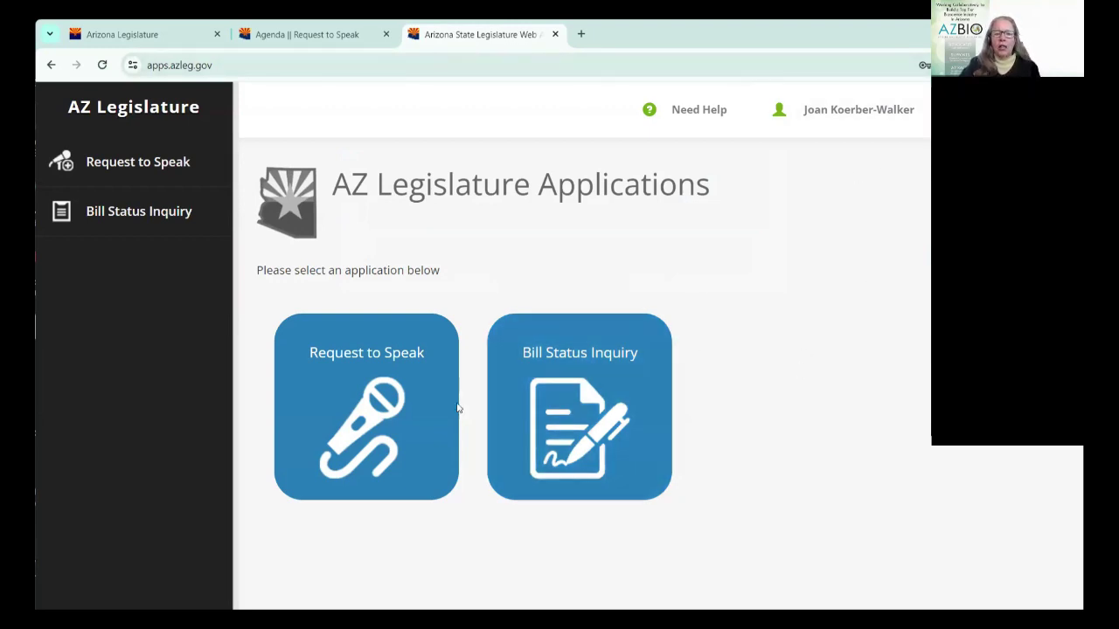
Step: Open the Request to Speak dashboard and review My Requests and bill positions for HB2075, SB1002 and others
{"action": "left_click", "coordinate": [409, 376]}
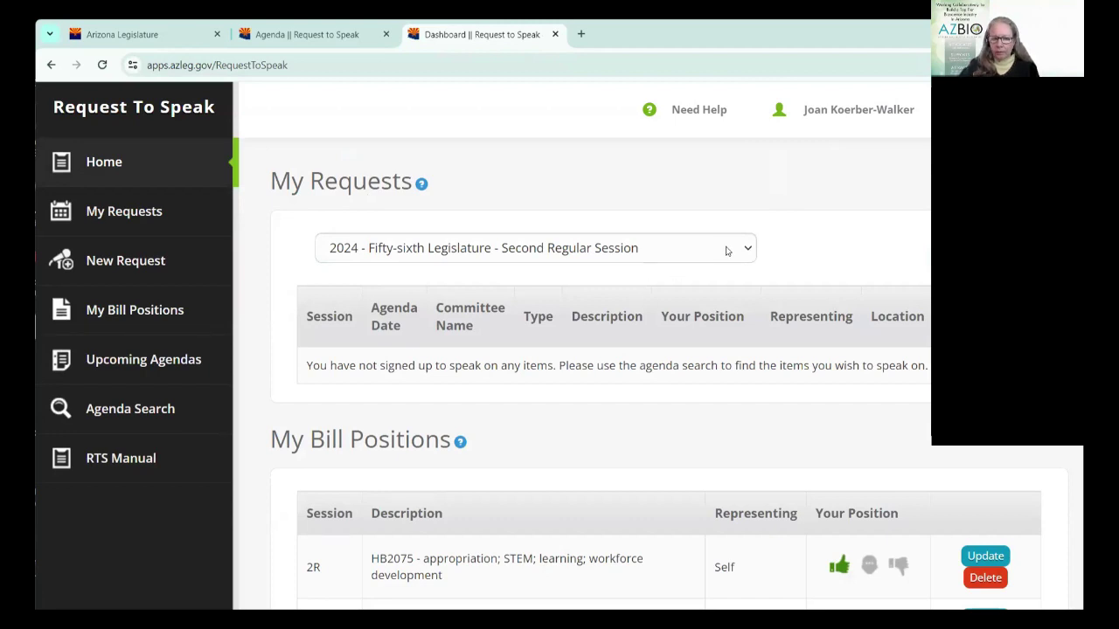
{"action": "scroll", "coordinate": [725, 251], "scroll_direction": "down", "scroll_amount": 3}
{"action": "scroll", "coordinate": [725, 251], "scroll_direction": "down", "scroll_amount": 1}
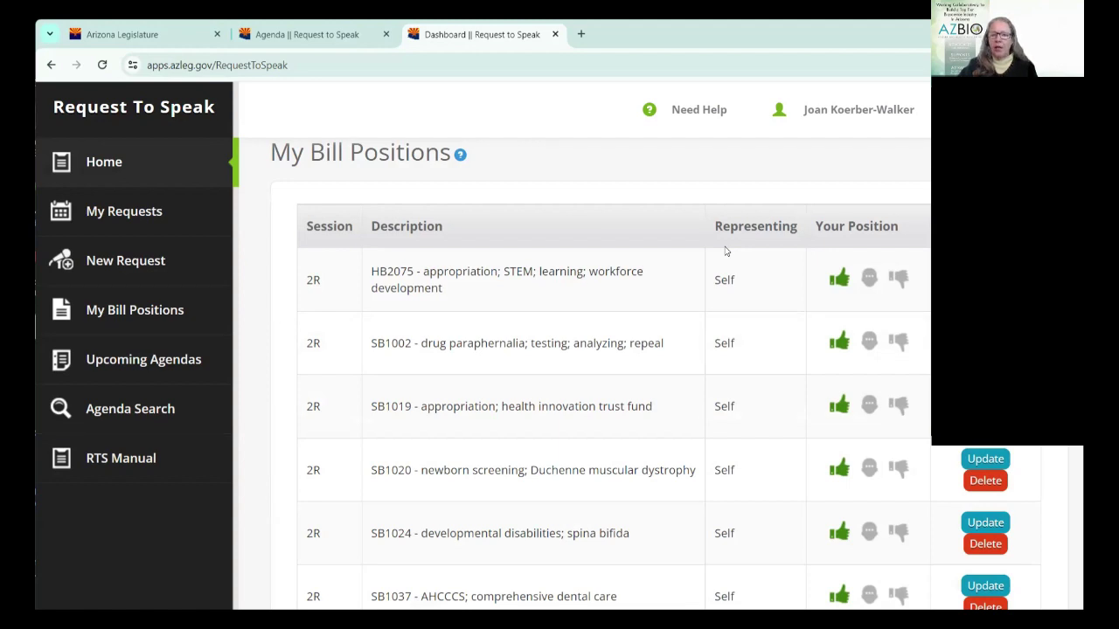
{"action": "scroll", "coordinate": [725, 251], "scroll_direction": "down", "scroll_amount": 2}
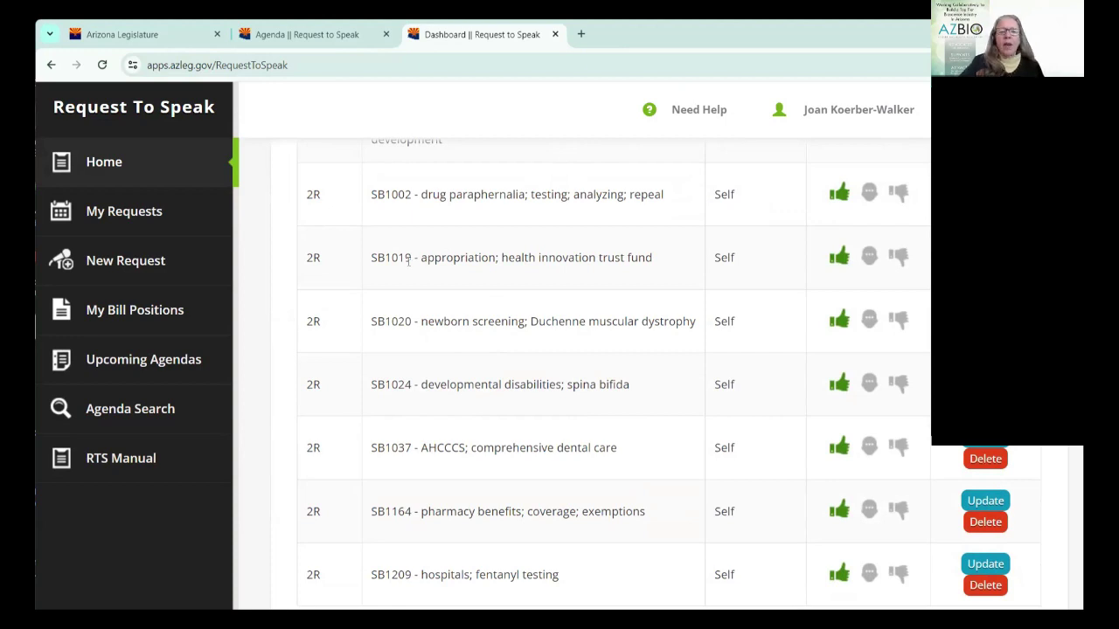
{"action": "scroll", "coordinate": [409, 260], "scroll_direction": "up", "scroll_amount": 2}
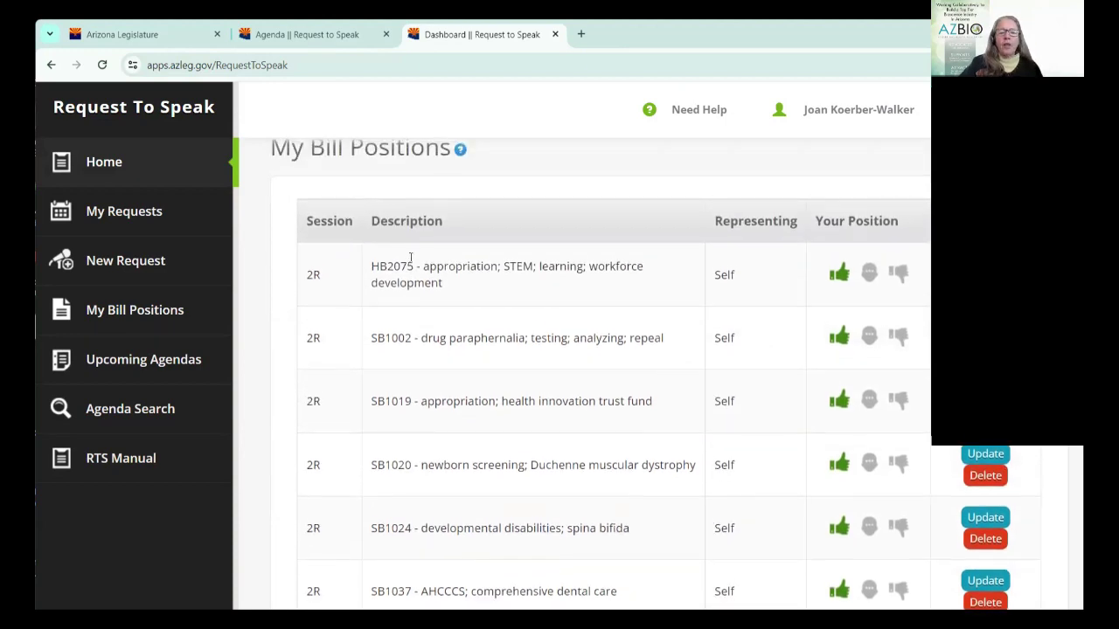
{"action": "scroll", "coordinate": [403, 276], "scroll_direction": "down", "scroll_amount": 2}
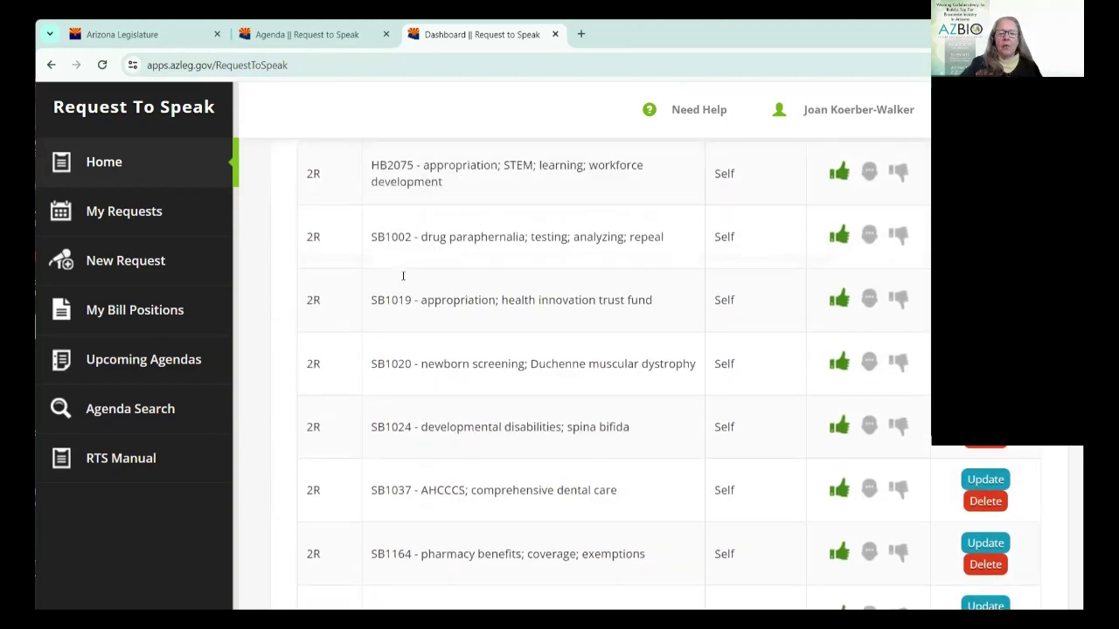
{"action": "scroll", "coordinate": [403, 275], "scroll_direction": "up", "scroll_amount": 2}
{"action": "scroll", "coordinate": [399, 275], "scroll_direction": "down", "scroll_amount": 2}
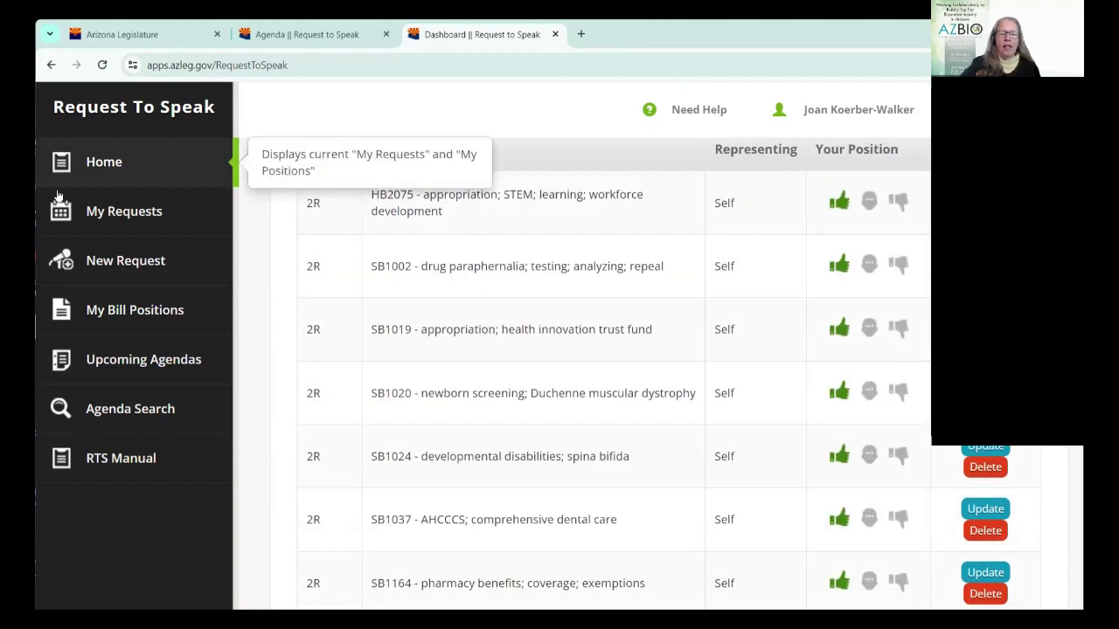
{"action": "scroll", "coordinate": [527, 302], "scroll_direction": "down", "scroll_amount": 1}
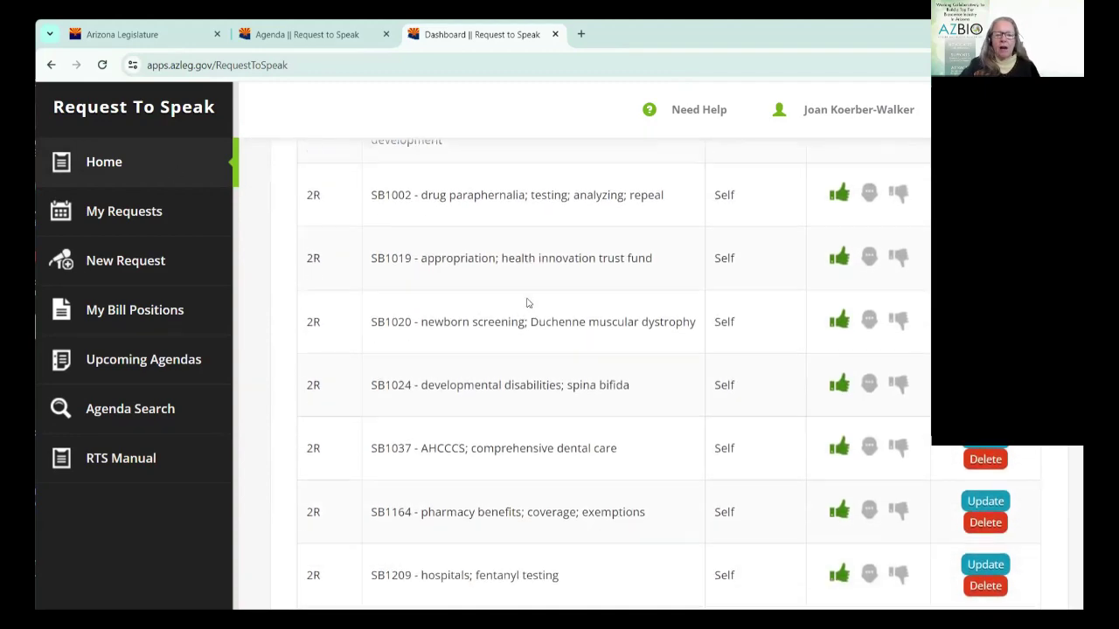
{"action": "scroll", "coordinate": [527, 302], "scroll_direction": "up", "scroll_amount": 5}
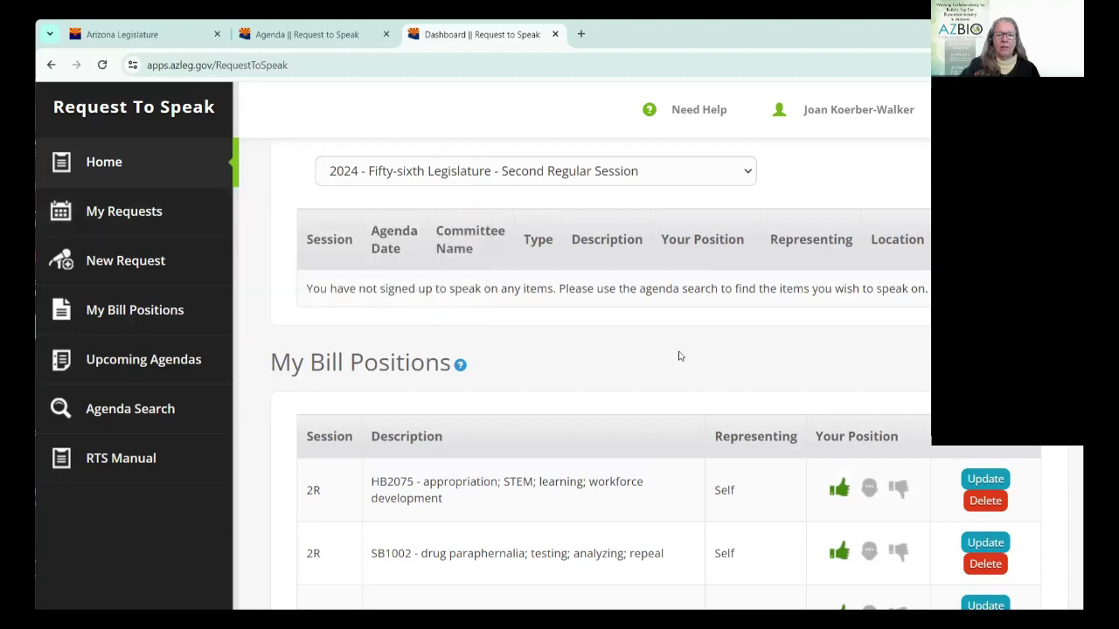
{"action": "scroll", "coordinate": [652, 276], "scroll_direction": "up", "scroll_amount": 1}
{"action": "scroll", "coordinate": [670, 265], "scroll_direction": "up", "scroll_amount": 1}
{"action": "scroll", "coordinate": [699, 291], "scroll_direction": "down", "scroll_amount": 4}
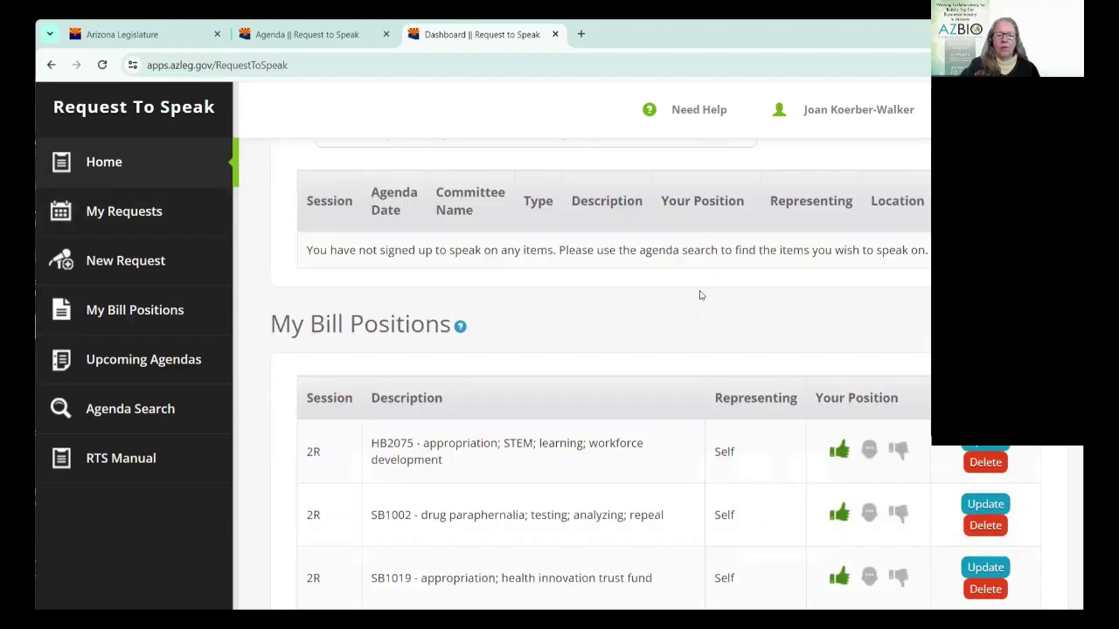
Step: Open My Bill Positions and scroll through the saved bill positions
{"action": "left_click", "coordinate": [133, 312]}
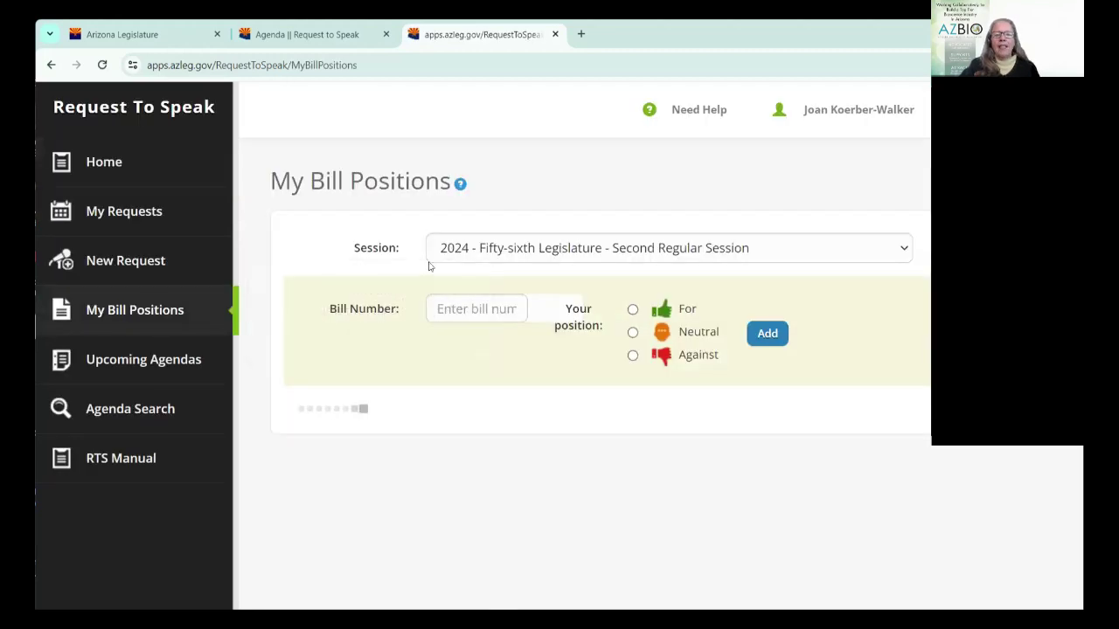
{"action": "scroll", "coordinate": [453, 263], "scroll_direction": "down", "scroll_amount": 2}
{"action": "scroll", "coordinate": [452, 263], "scroll_direction": "down", "scroll_amount": 1}
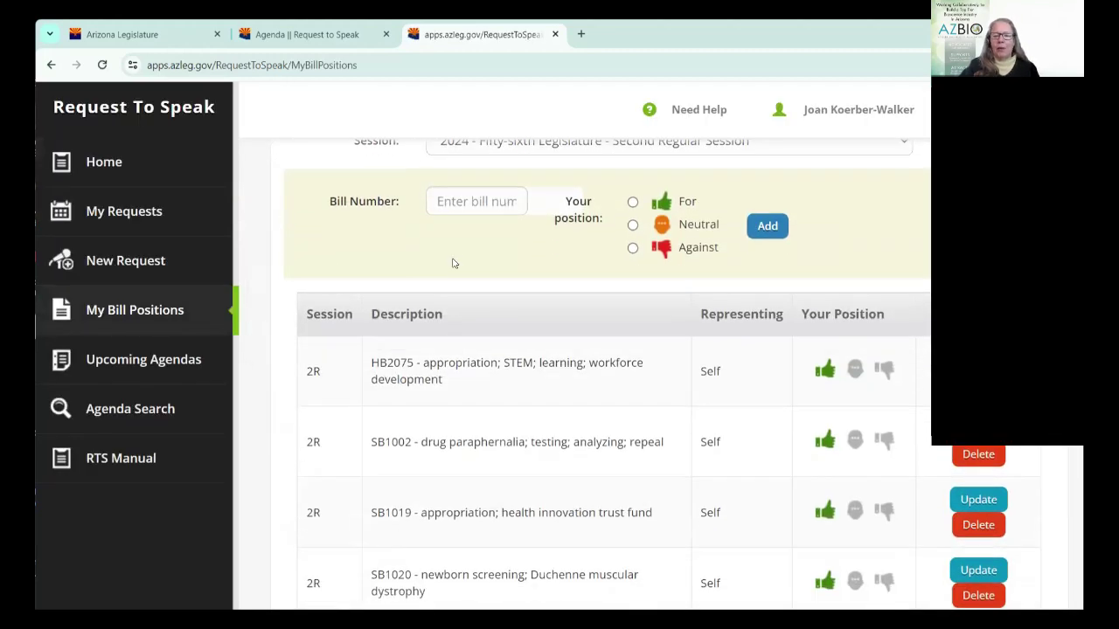
{"action": "scroll", "coordinate": [453, 263], "scroll_direction": "down", "scroll_amount": 3}
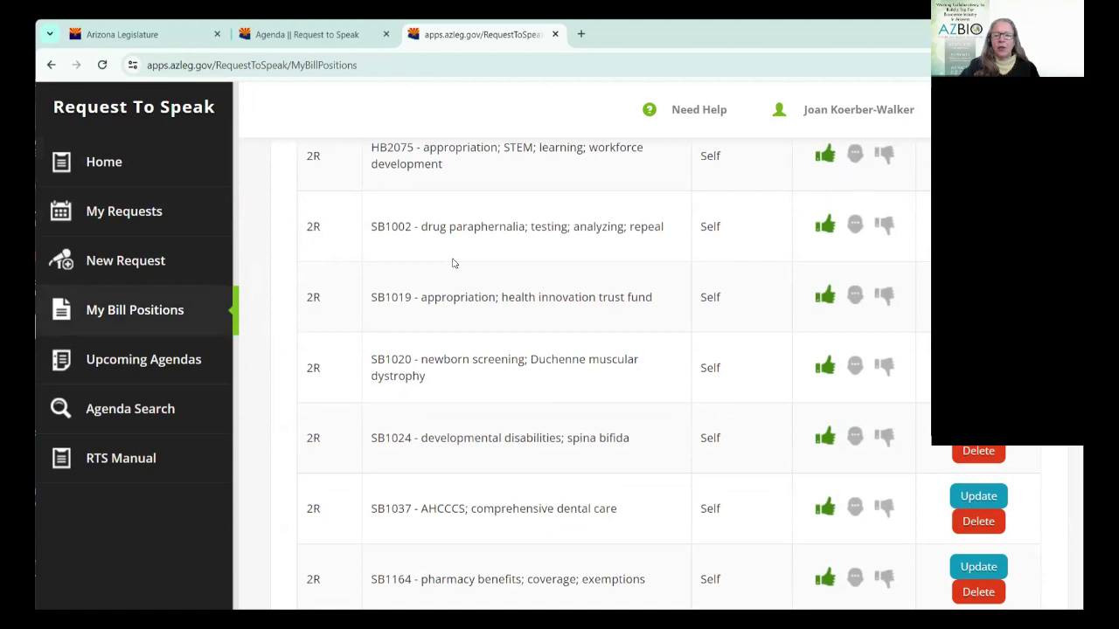
{"action": "scroll", "coordinate": [452, 263], "scroll_direction": "down", "scroll_amount": 1}
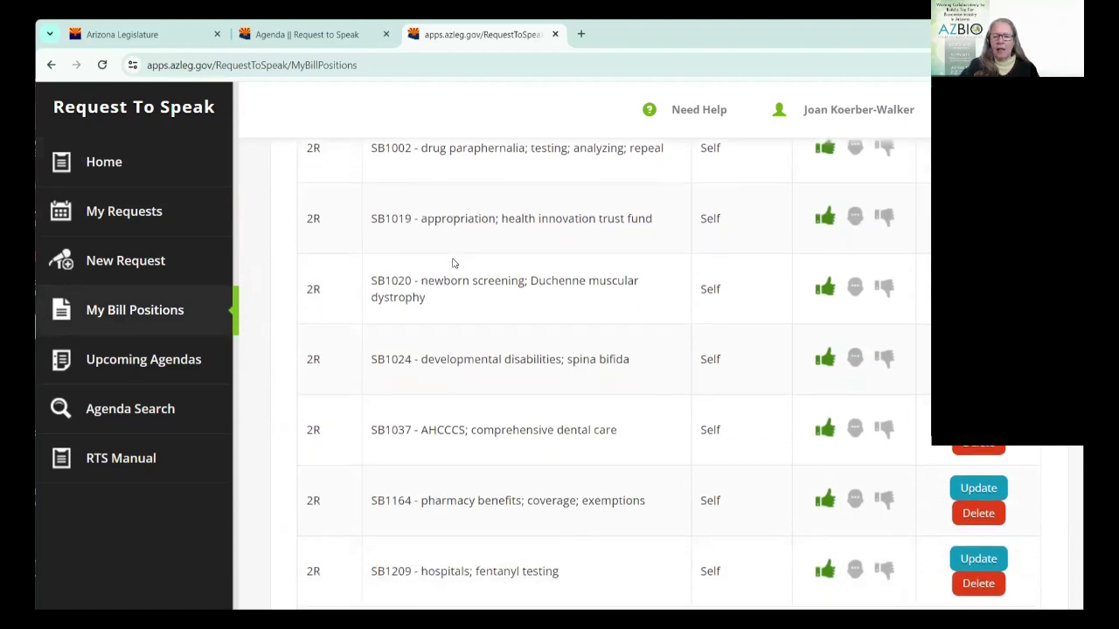
{"action": "scroll", "coordinate": [452, 263], "scroll_direction": "up", "scroll_amount": 3}
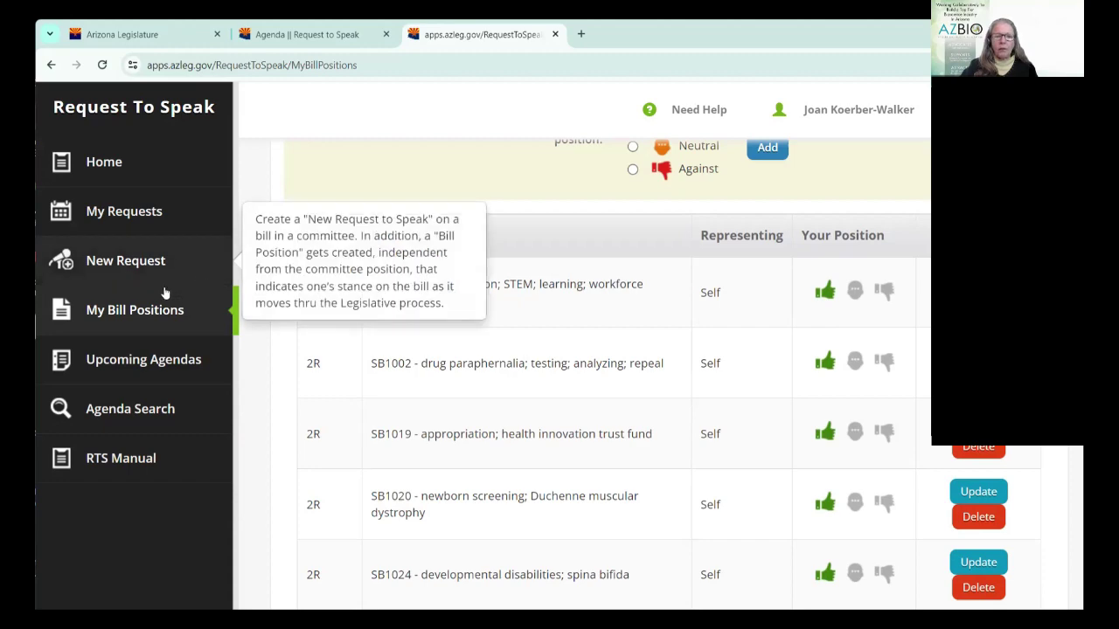
Step: Reload My Bill Positions, review the list again, and return to the Arizona Legislature home tab
{"action": "left_click", "coordinate": [128, 313]}
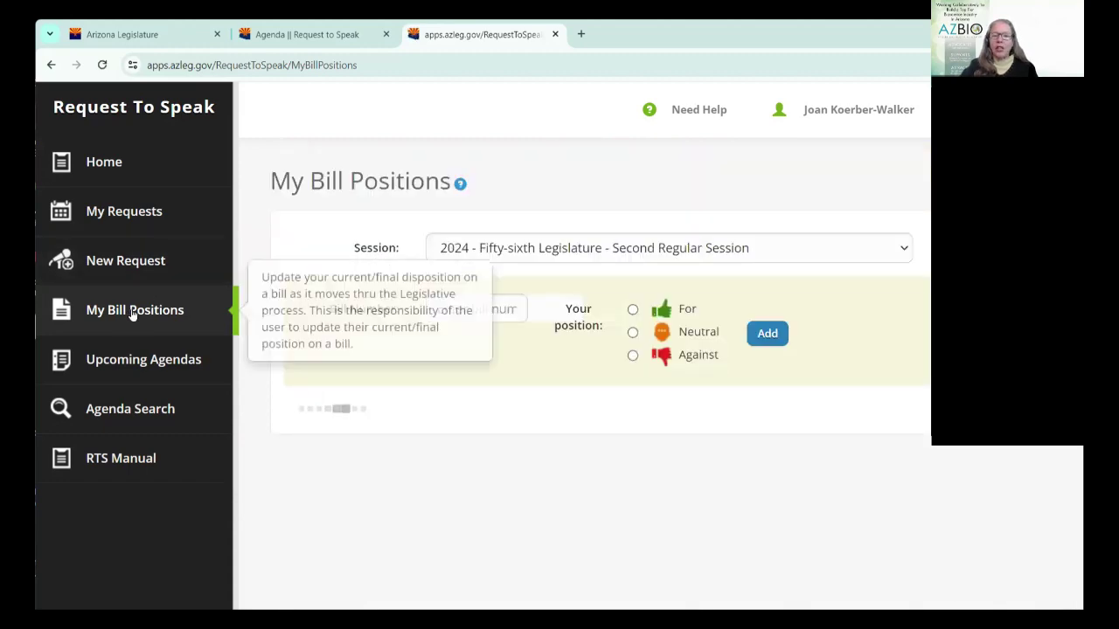
{"action": "scroll", "coordinate": [503, 343], "scroll_direction": "down", "scroll_amount": 3}
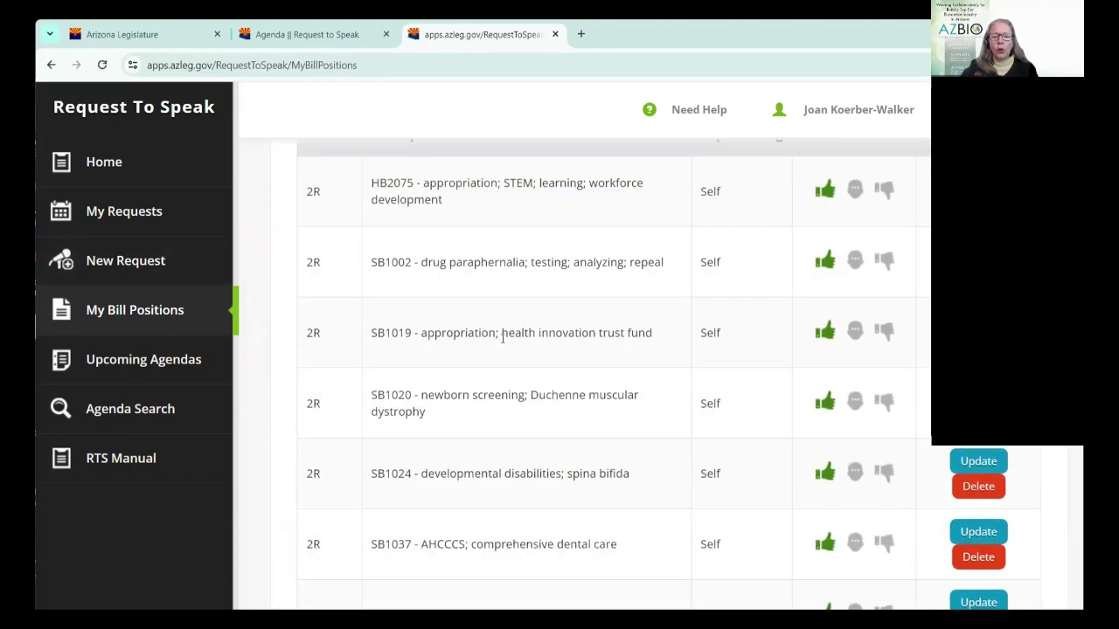
{"action": "scroll", "coordinate": [503, 339], "scroll_direction": "down", "scroll_amount": 1}
{"action": "scroll", "coordinate": [502, 340], "scroll_direction": "up", "scroll_amount": 5}
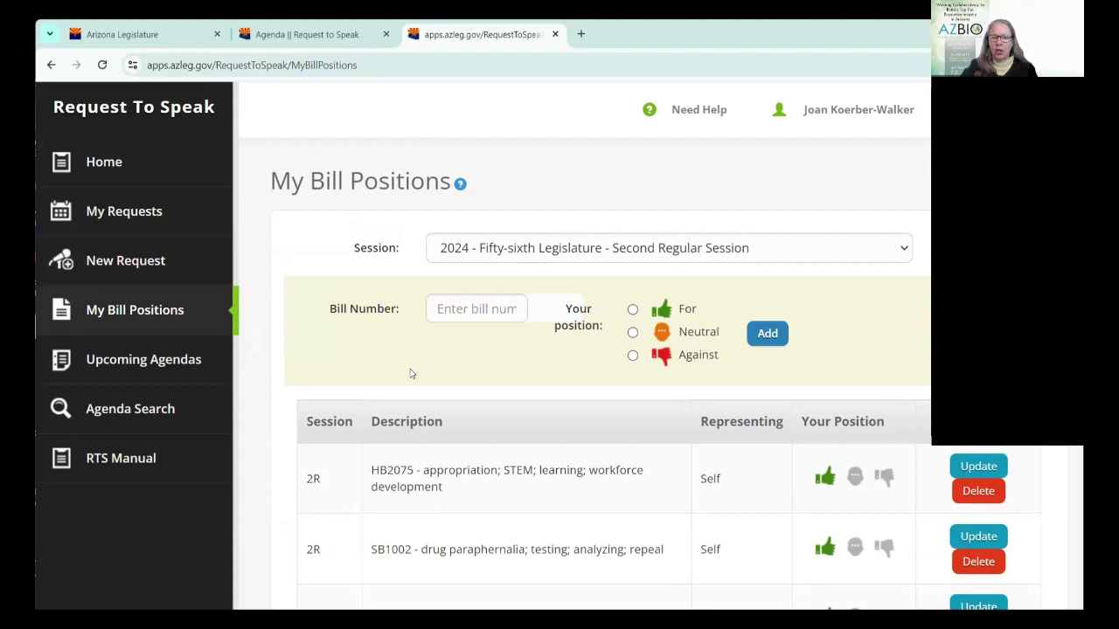
{"action": "scroll", "coordinate": [411, 374], "scroll_direction": "down", "scroll_amount": 3}
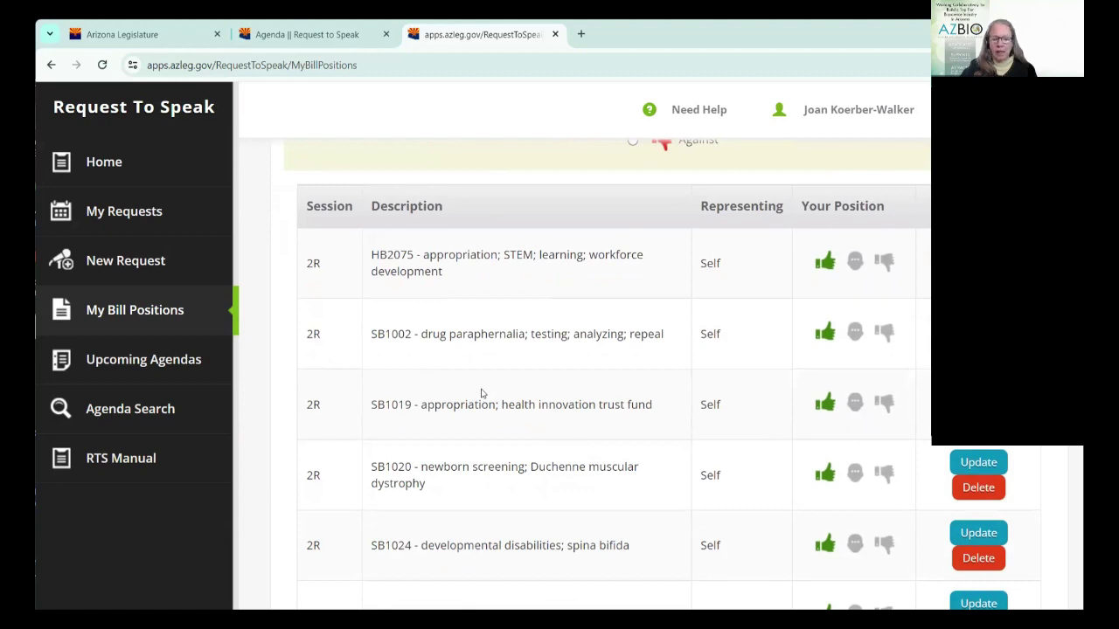
{"action": "scroll", "coordinate": [480, 393], "scroll_direction": "down", "scroll_amount": 2}
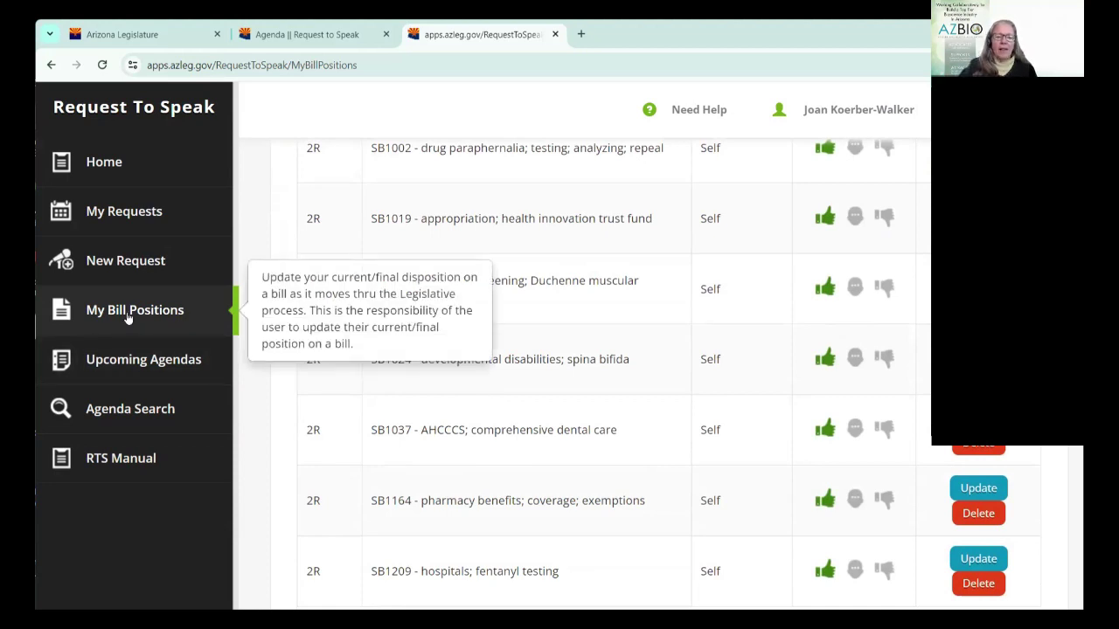
{"action": "scroll", "coordinate": [532, 405], "scroll_direction": "up", "scroll_amount": 4}
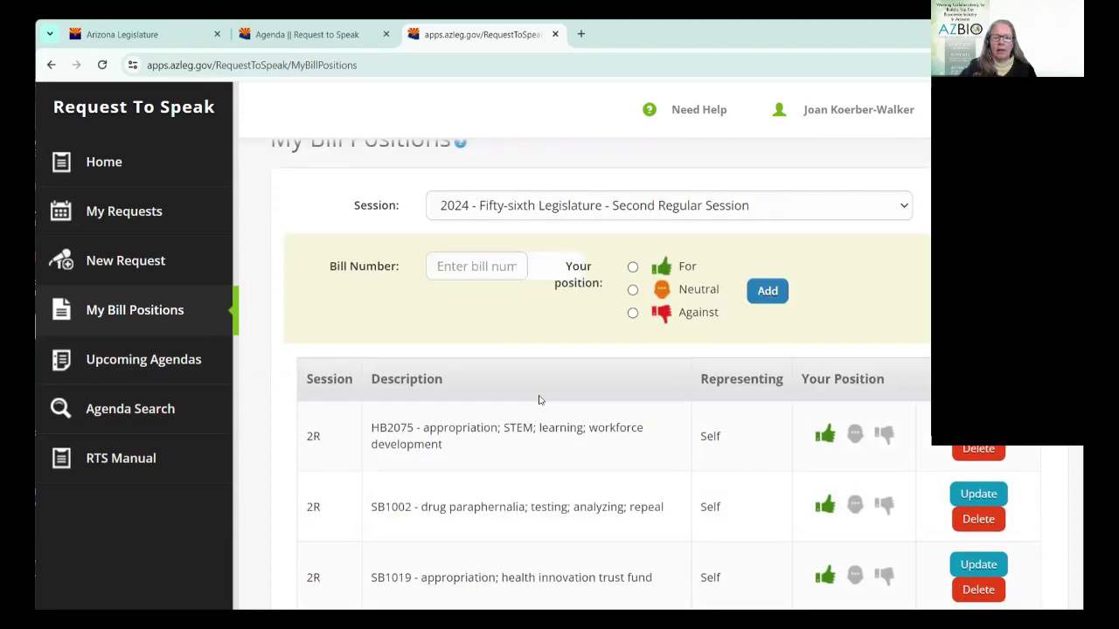
{"action": "left_click", "coordinate": [109, 39]}
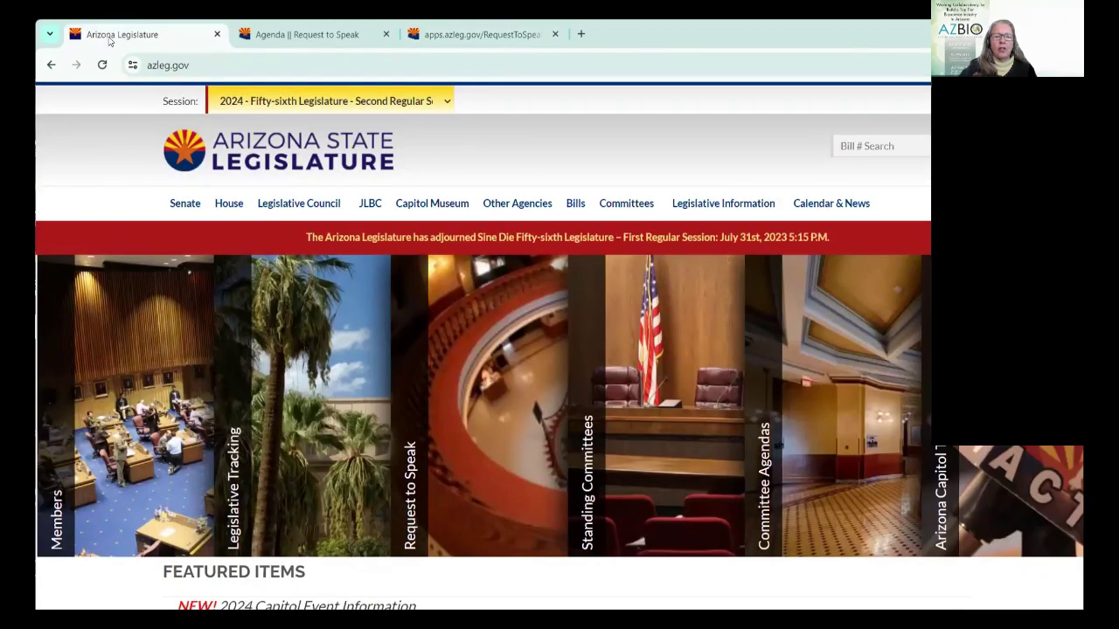
Step: Load azbio.org in the current tab through the Home | AZBio suggestion
{"action": "mouse_move", "coordinate": [276, 195]}
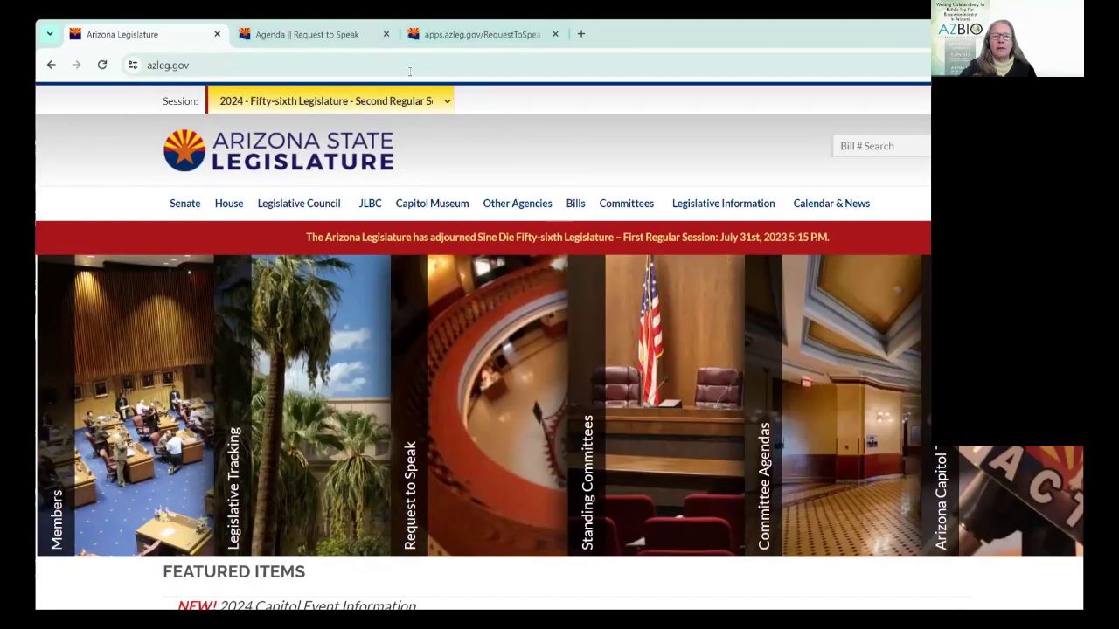
{"action": "left_click", "coordinate": [271, 77]}
{"action": "type", "text": "azb"}
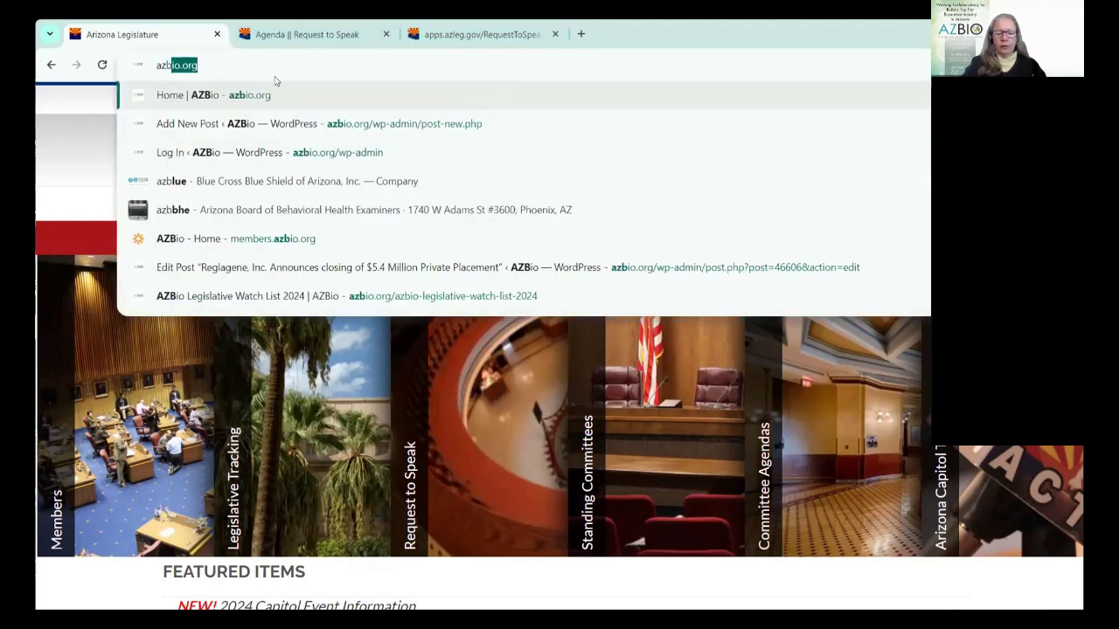
{"action": "type", "text": "io.org"}
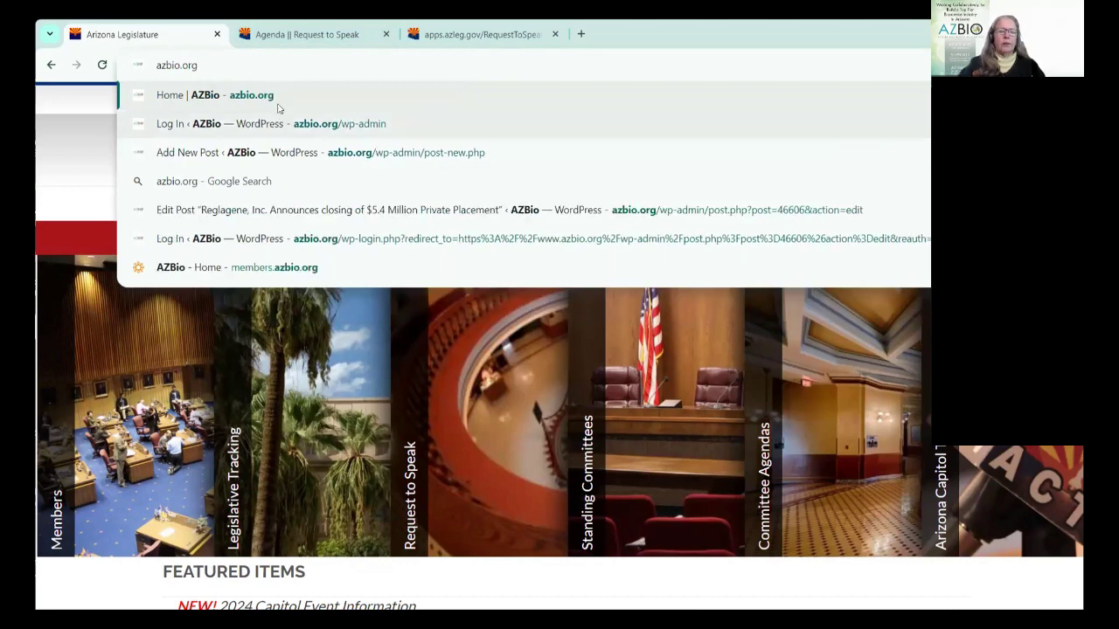
{"action": "left_click", "coordinate": [271, 93]}
{"action": "mouse_move", "coordinate": [574, 449]}
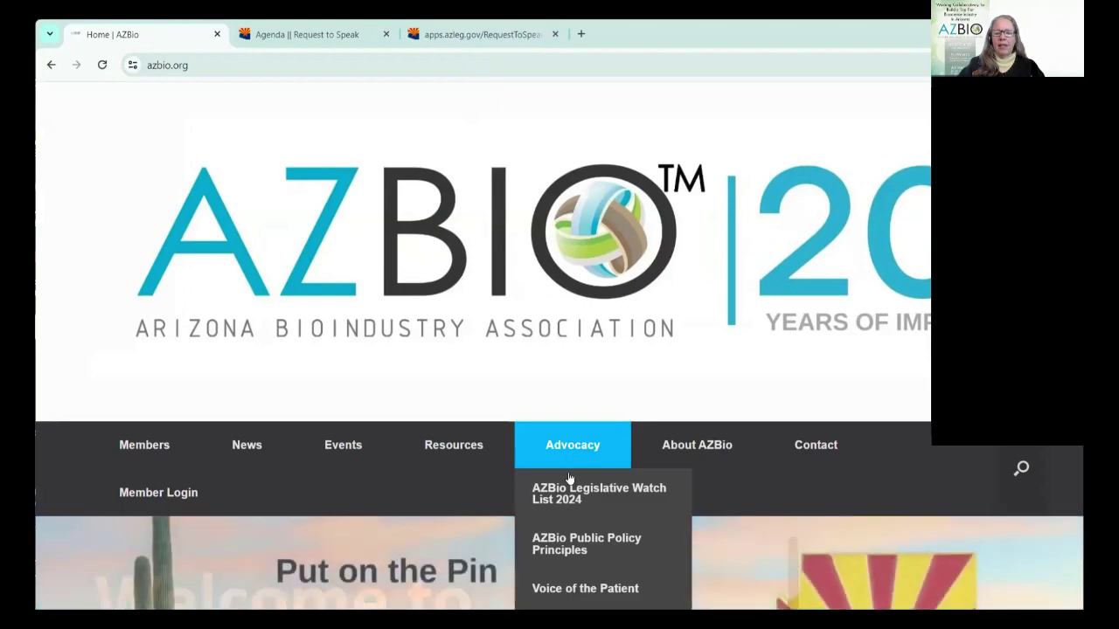
Step: Open AZBio's Legislative Watch List 2024 and follow the HB2417 House Bill link
{"action": "left_click", "coordinate": [571, 486]}
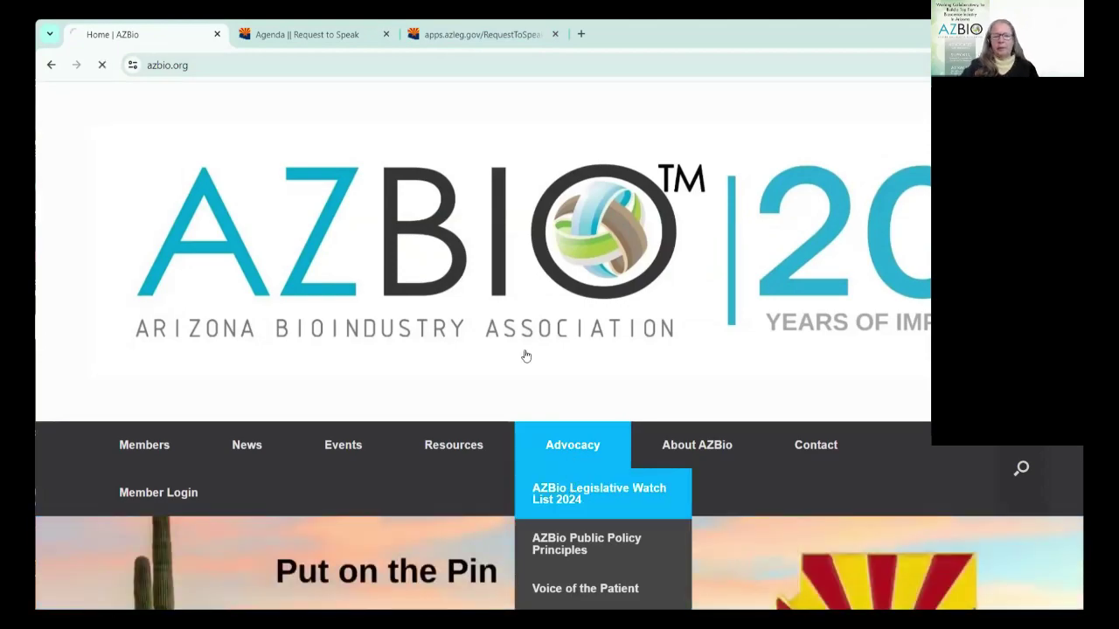
{"action": "scroll", "coordinate": [523, 345], "scroll_direction": "down", "scroll_amount": 6}
{"action": "scroll", "coordinate": [518, 339], "scroll_direction": "down", "scroll_amount": 12}
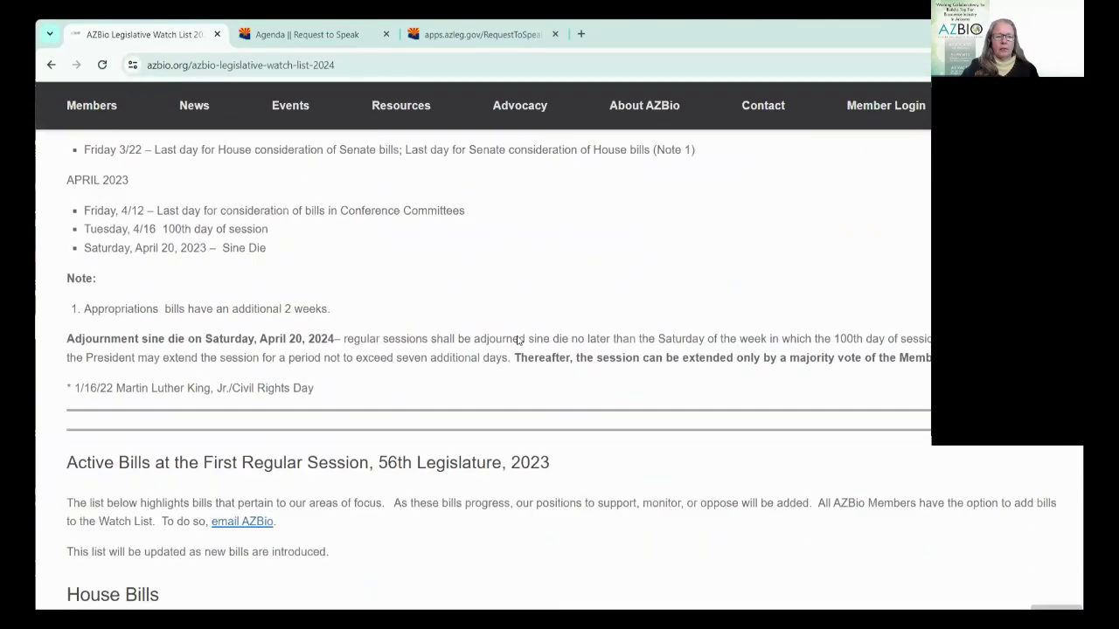
{"action": "scroll", "coordinate": [516, 335], "scroll_direction": "down", "scroll_amount": 3}
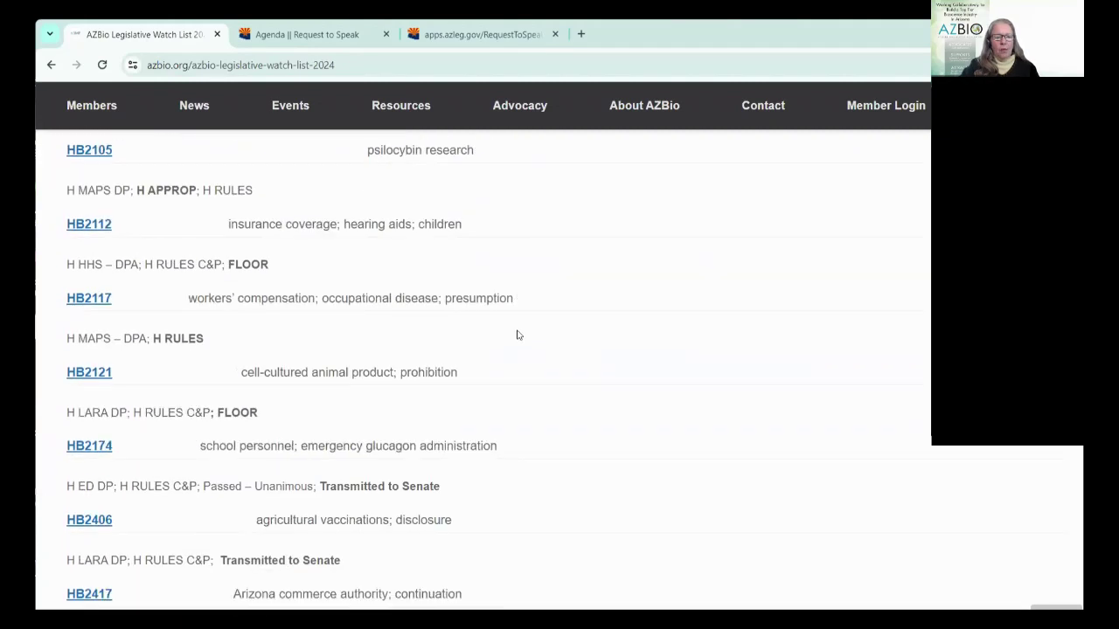
{"action": "scroll", "coordinate": [516, 334], "scroll_direction": "down", "scroll_amount": 2}
{"action": "scroll", "coordinate": [517, 335], "scroll_direction": "down", "scroll_amount": 2}
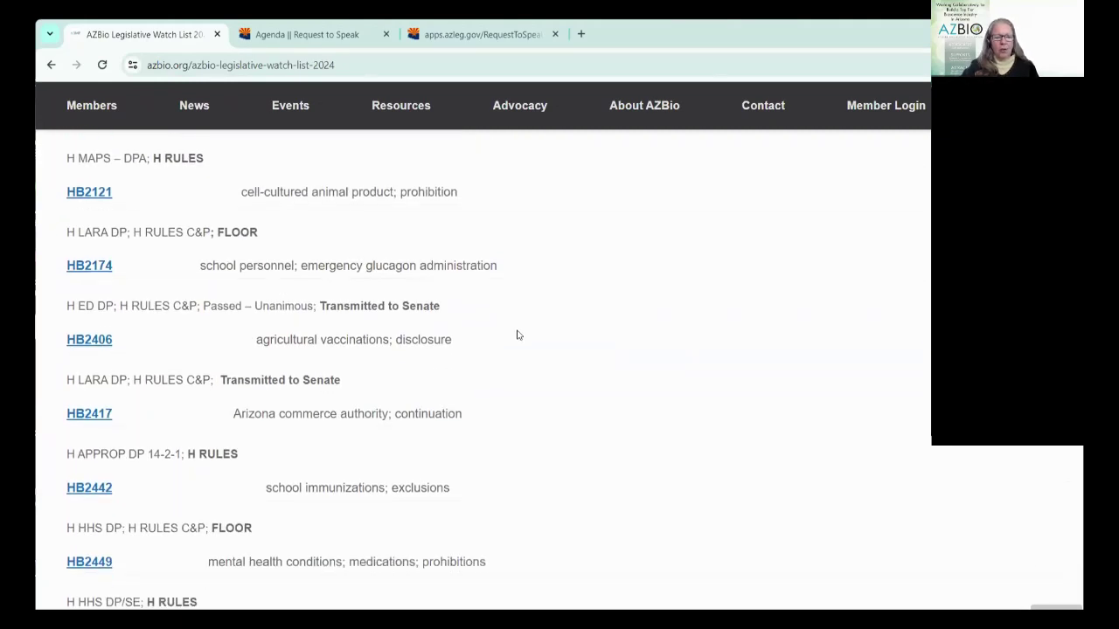
{"action": "scroll", "coordinate": [516, 335], "scroll_direction": "down", "scroll_amount": 2}
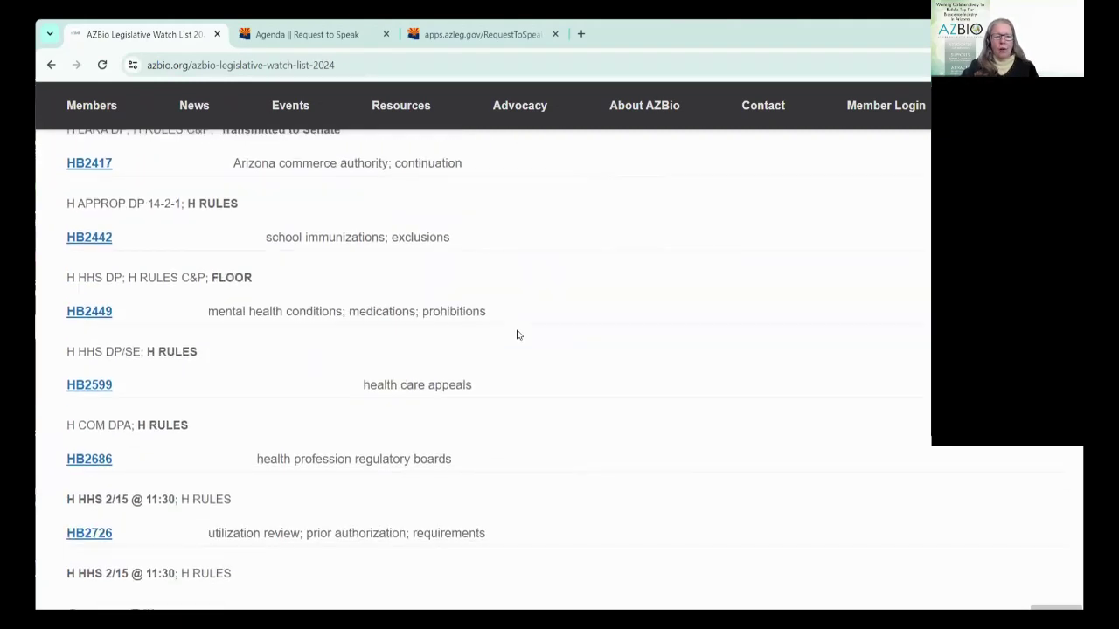
{"action": "scroll", "coordinate": [516, 335], "scroll_direction": "up", "scroll_amount": 2}
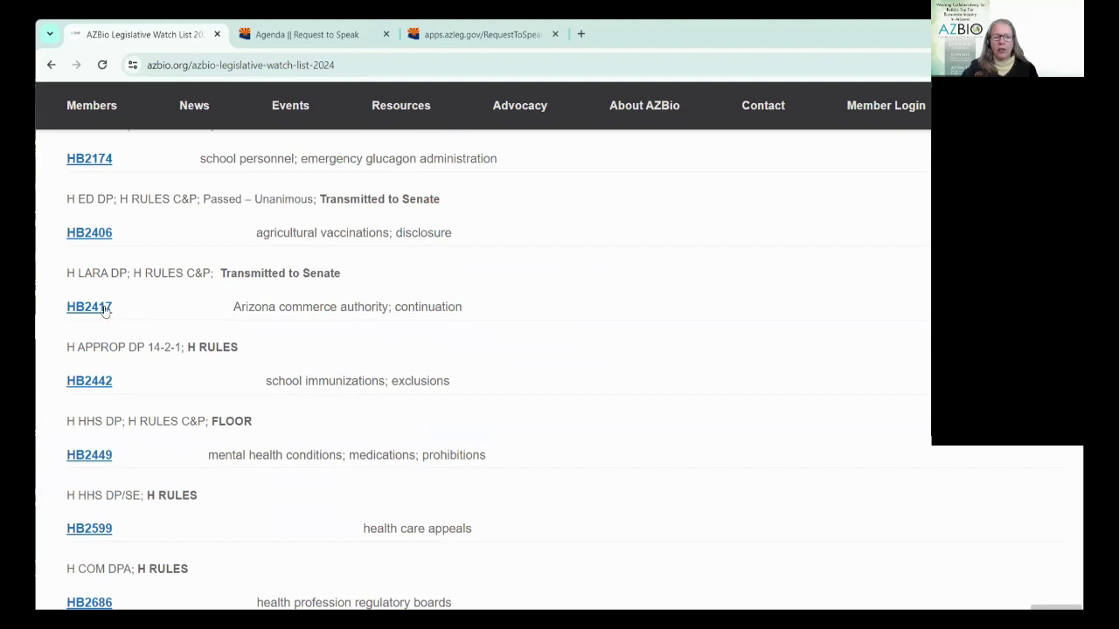
{"action": "left_click", "coordinate": [103, 308]}
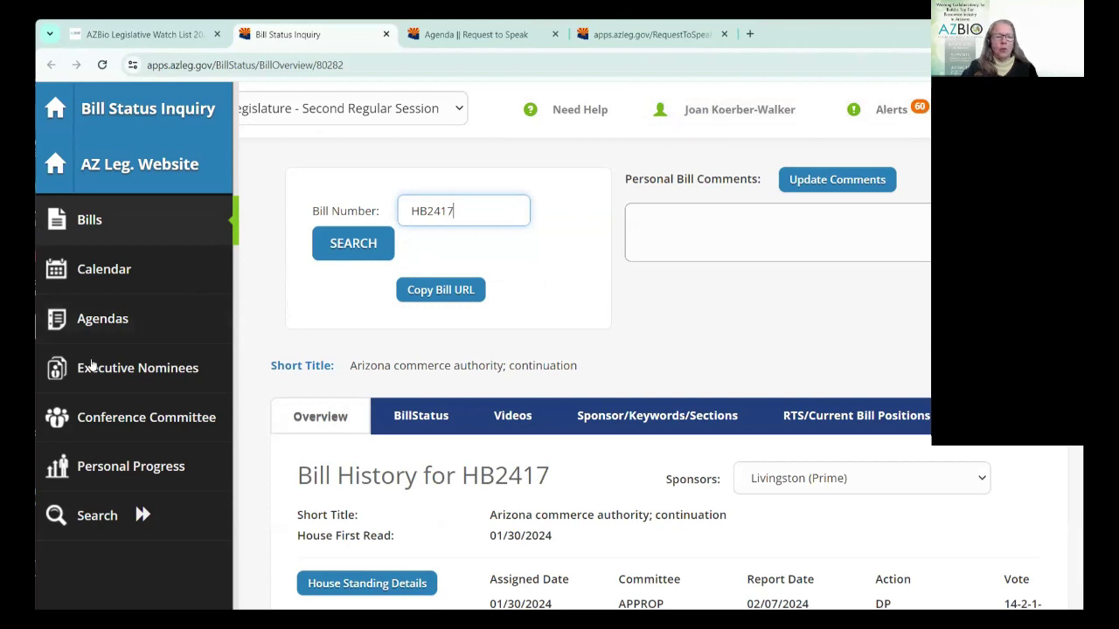
Step: Scroll HB2417's bill history, then switch the tab to the Request to Speak app
{"action": "scroll", "coordinate": [97, 349], "scroll_direction": "down", "scroll_amount": 2}
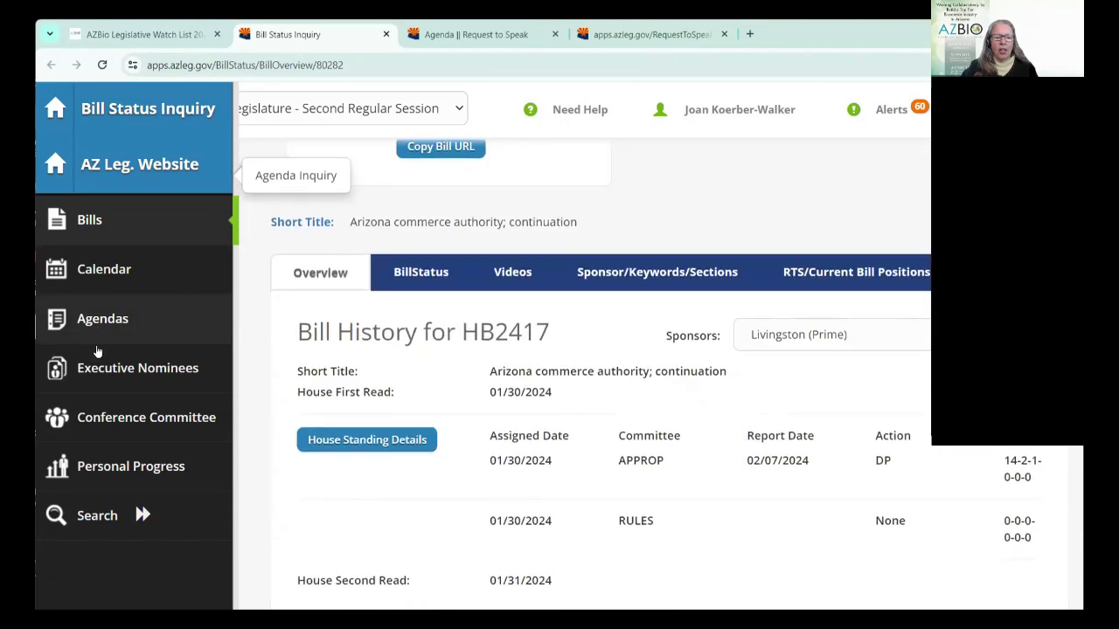
{"action": "left_click", "coordinate": [893, 112]}
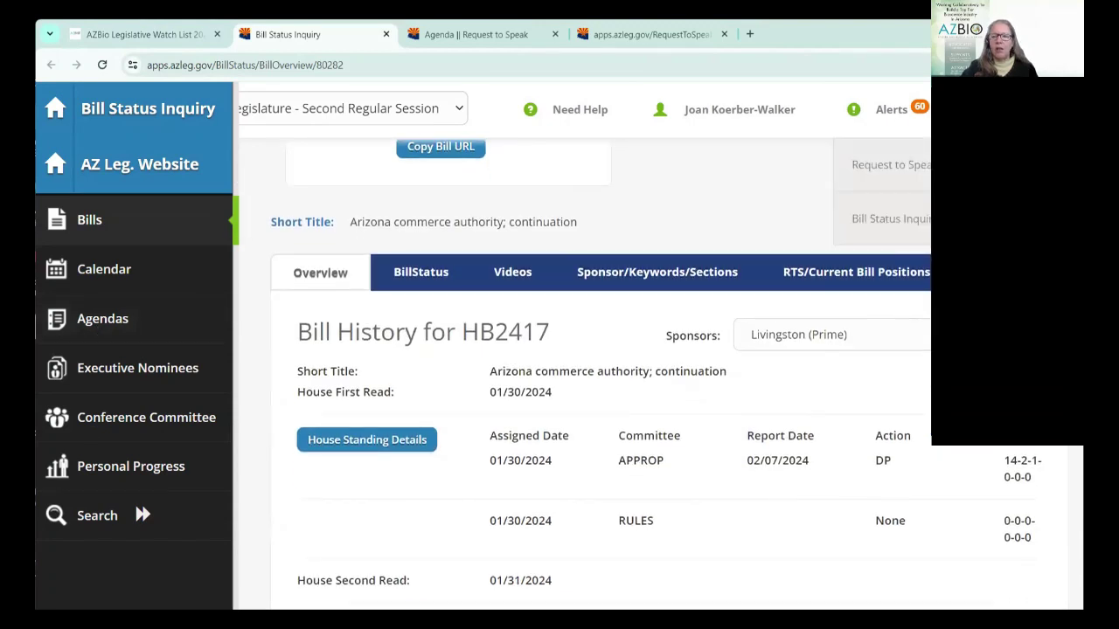
{"action": "left_click", "coordinate": [909, 165]}
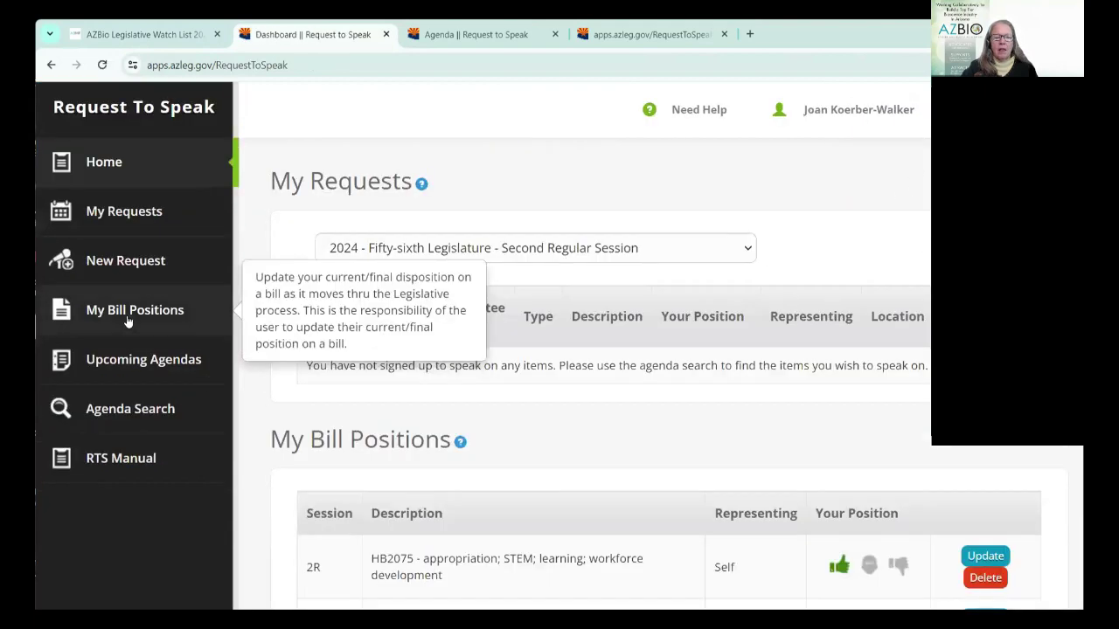
Step: Add HB2417 (Arizona commerce authority; continuation) to My Bill Positions as For
{"action": "left_click", "coordinate": [126, 315]}
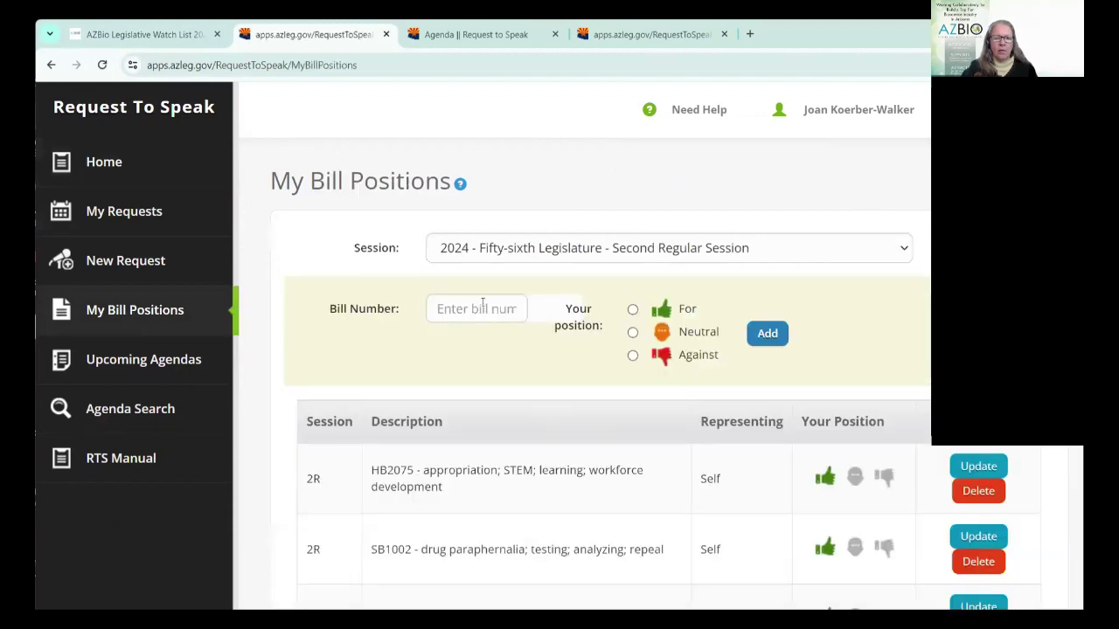
{"action": "scroll", "coordinate": [482, 302], "scroll_direction": "down", "scroll_amount": 3}
{"action": "scroll", "coordinate": [481, 297], "scroll_direction": "up", "scroll_amount": 2}
{"action": "left_click", "coordinate": [454, 234]}
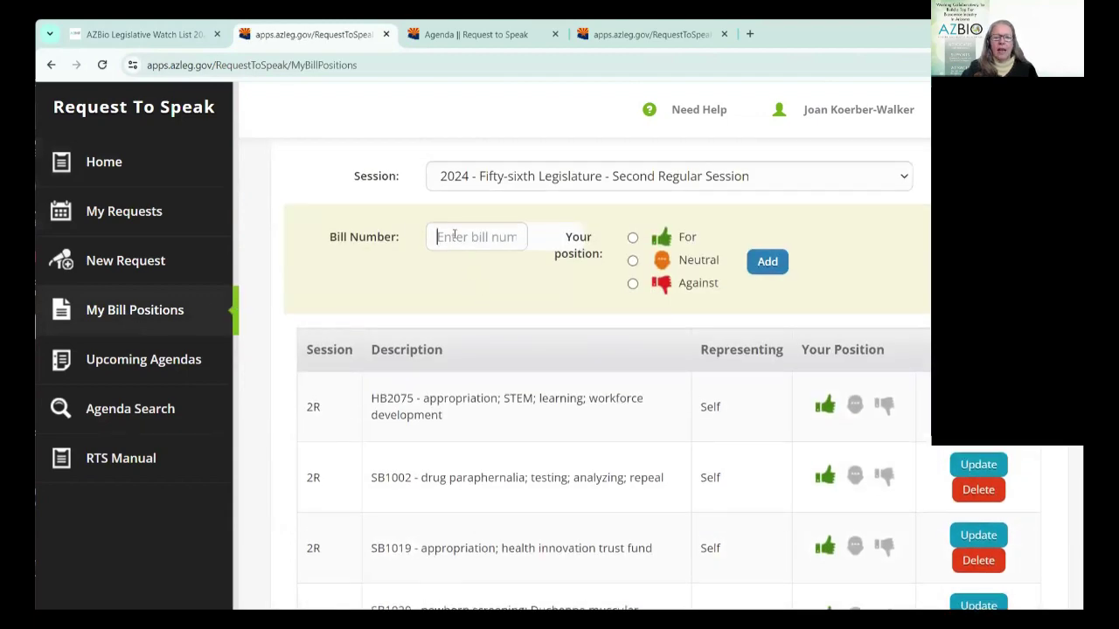
{"action": "type", "text": "hb"}
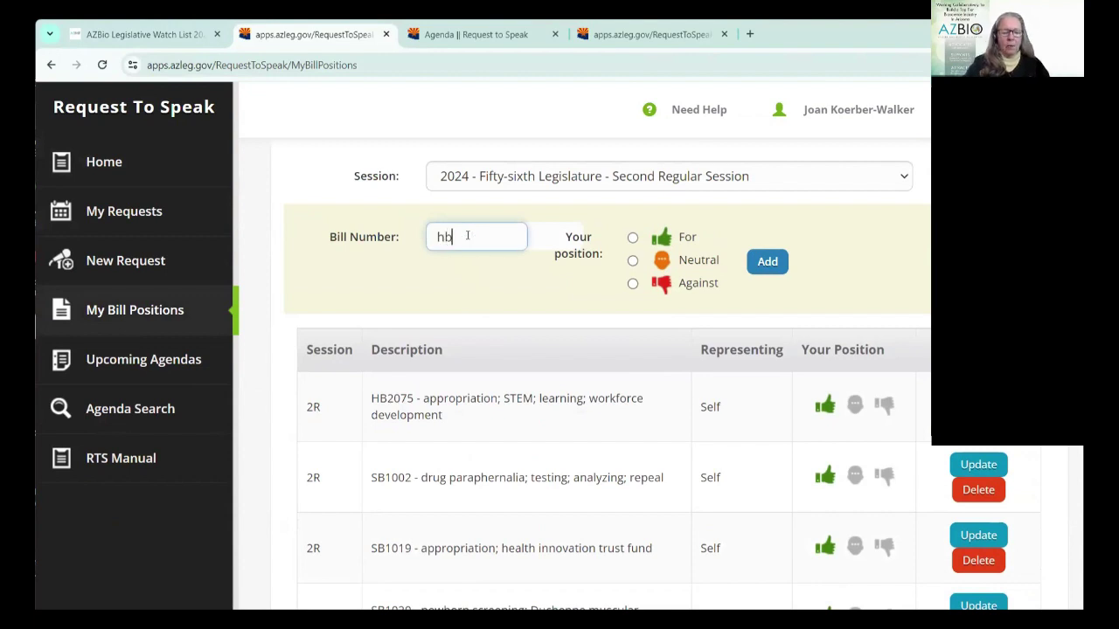
{"action": "type", "text": "2417"}
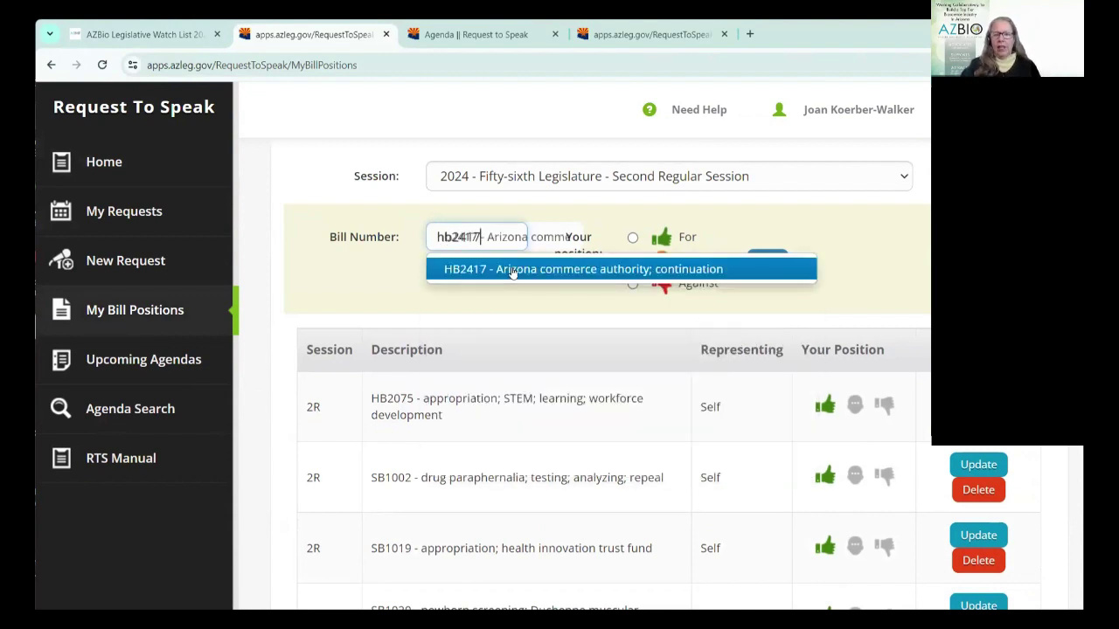
{"action": "left_click", "coordinate": [512, 270]}
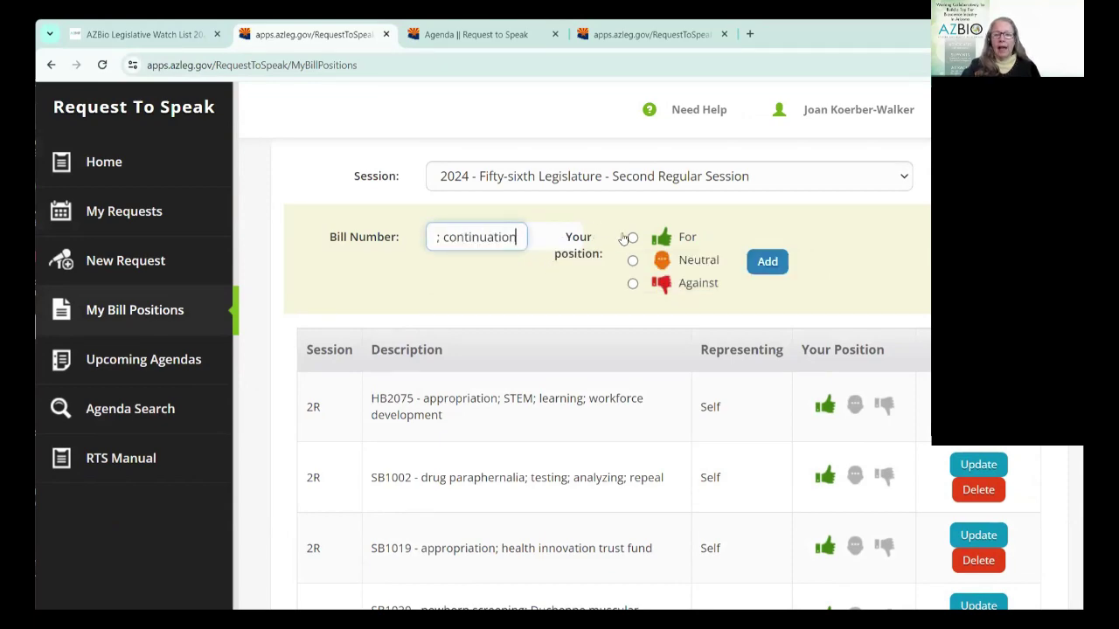
{"action": "scroll", "coordinate": [574, 364], "scroll_direction": "down", "scroll_amount": 3}
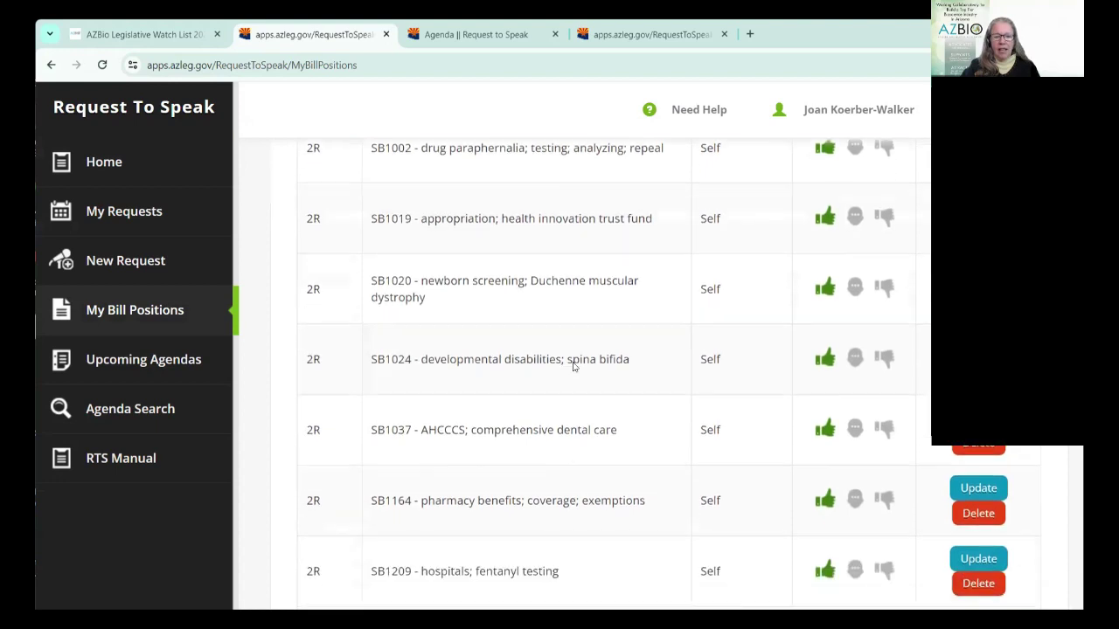
{"action": "scroll", "coordinate": [572, 367], "scroll_direction": "up", "scroll_amount": 4}
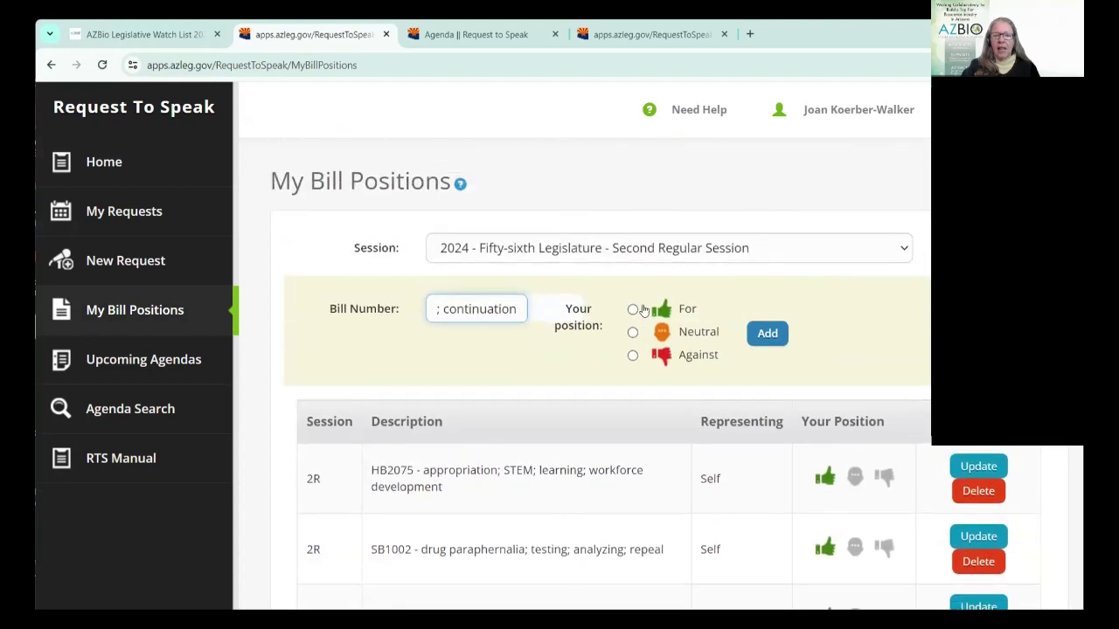
{"action": "left_click", "coordinate": [632, 310]}
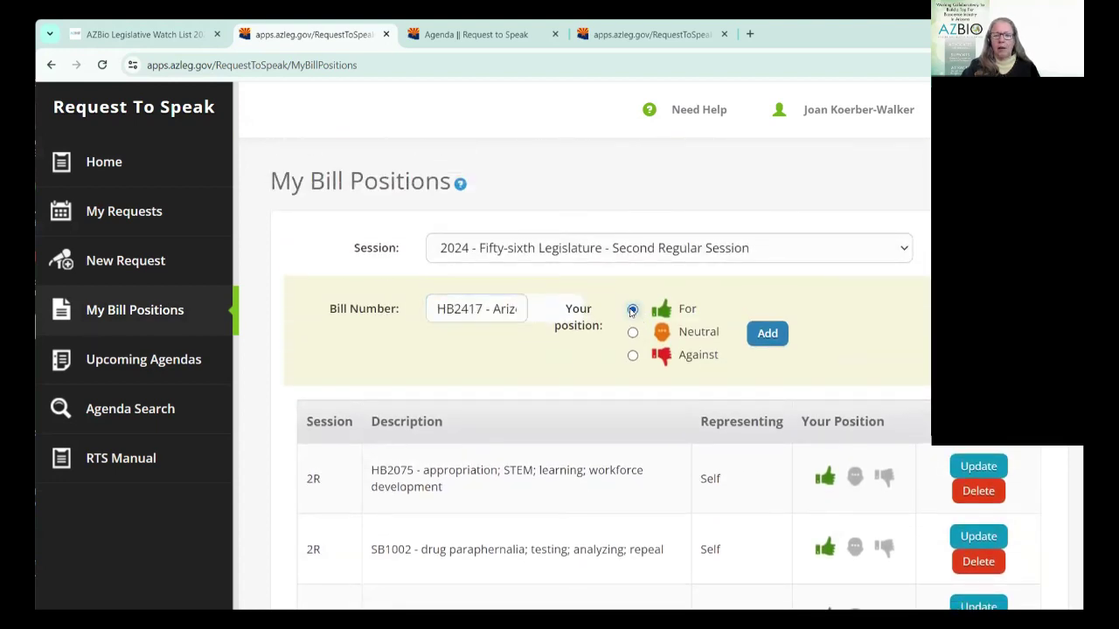
{"action": "left_click", "coordinate": [759, 336]}
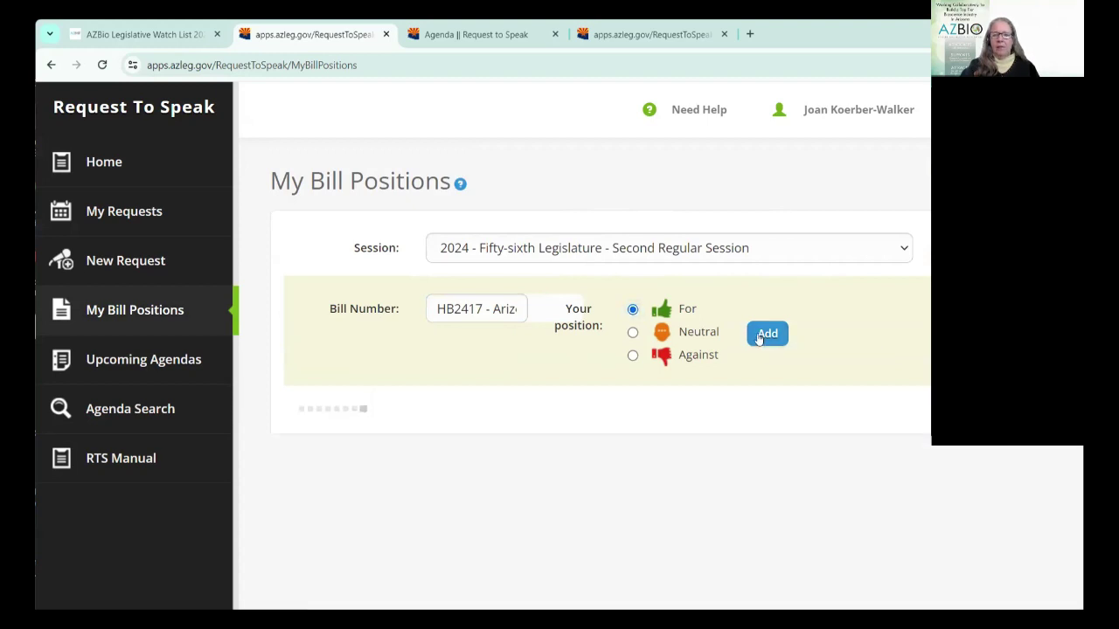
Step: Check the updated positions list and go back to the committee agenda tab
{"action": "scroll", "coordinate": [759, 338], "scroll_direction": "down", "scroll_amount": 3}
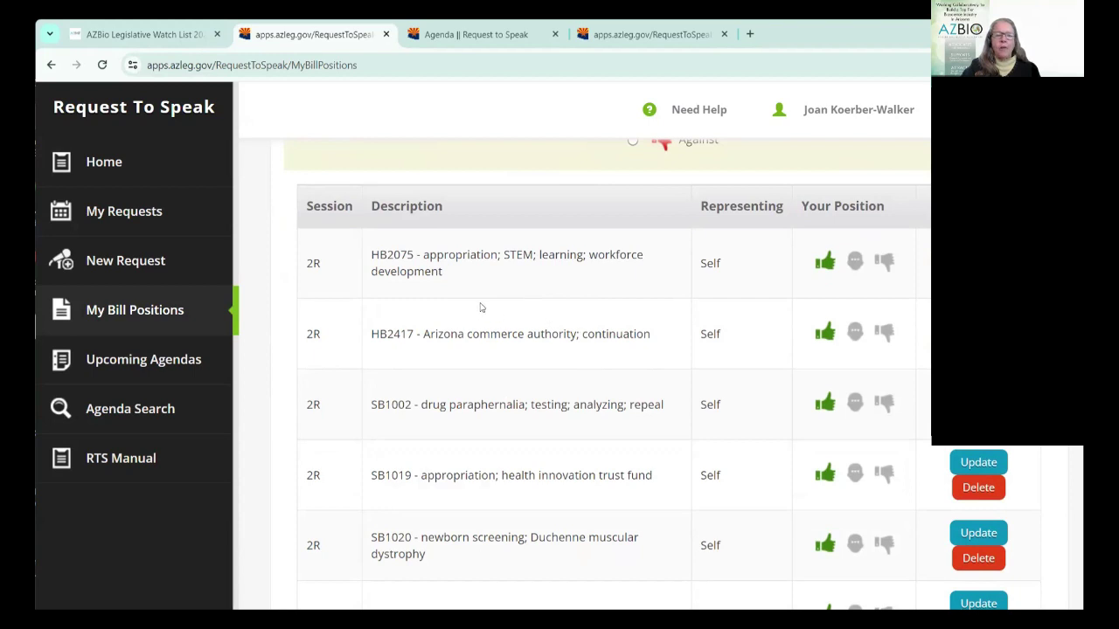
{"action": "scroll", "coordinate": [303, 243], "scroll_direction": "up", "scroll_amount": 3}
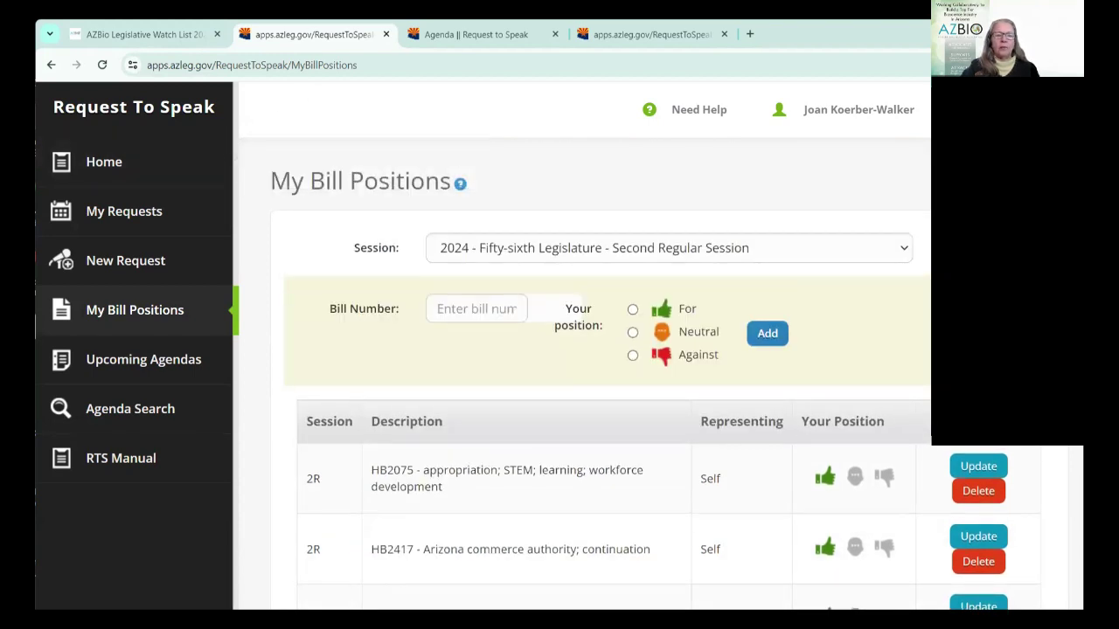
{"action": "left_click", "coordinate": [487, 37]}
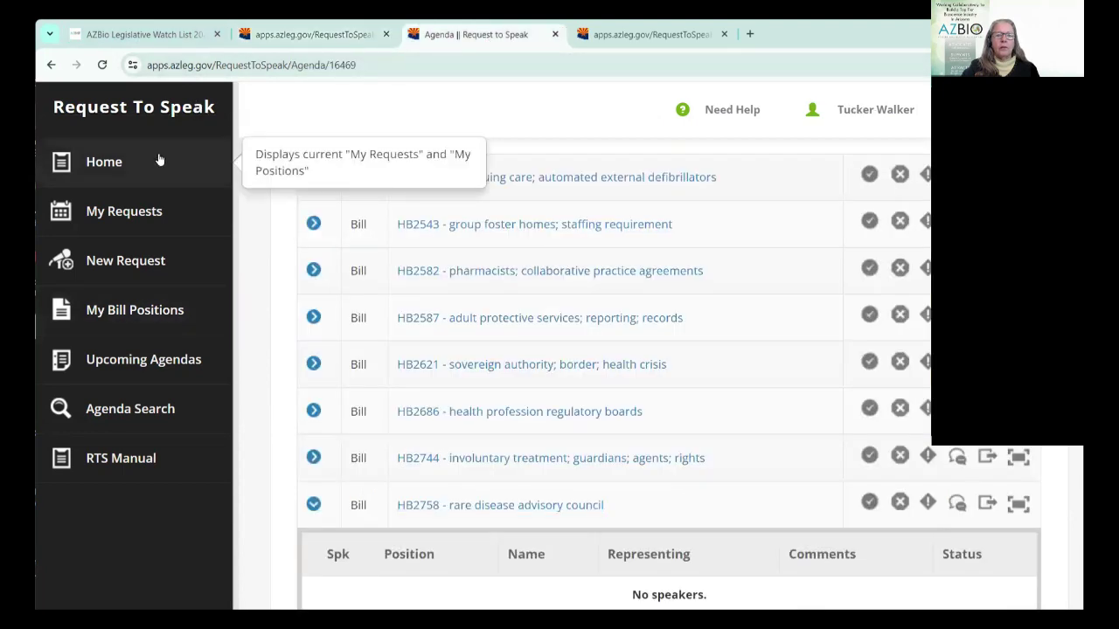
Step: Return to the AZBio watch list and reopen HB2417's bill status in a new tab
{"action": "left_click", "coordinate": [109, 165]}
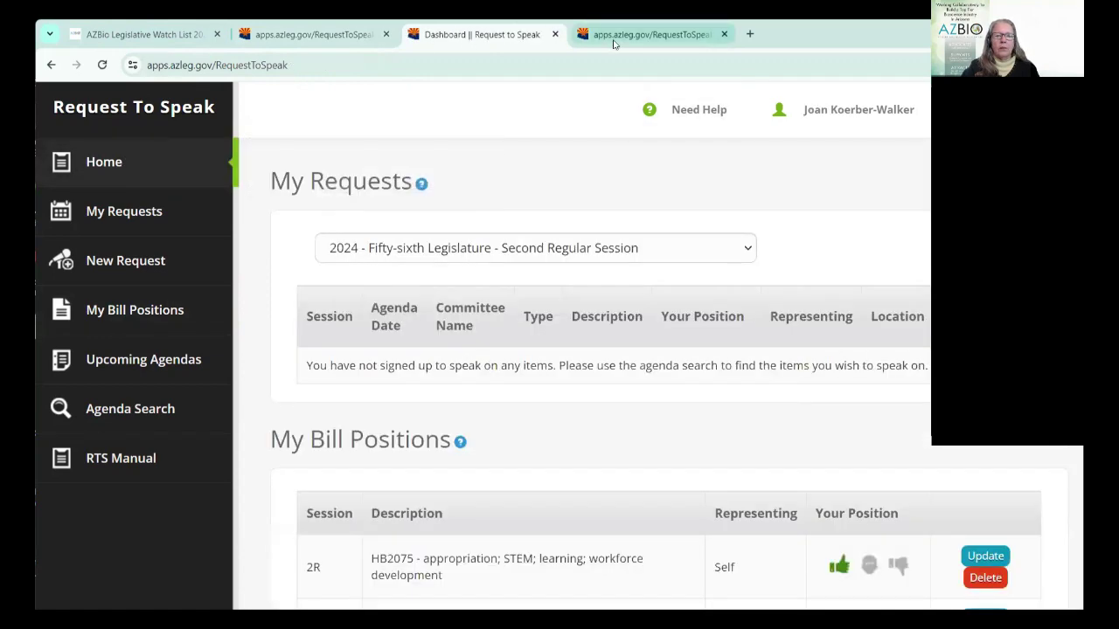
{"action": "left_click", "coordinate": [202, 29]}
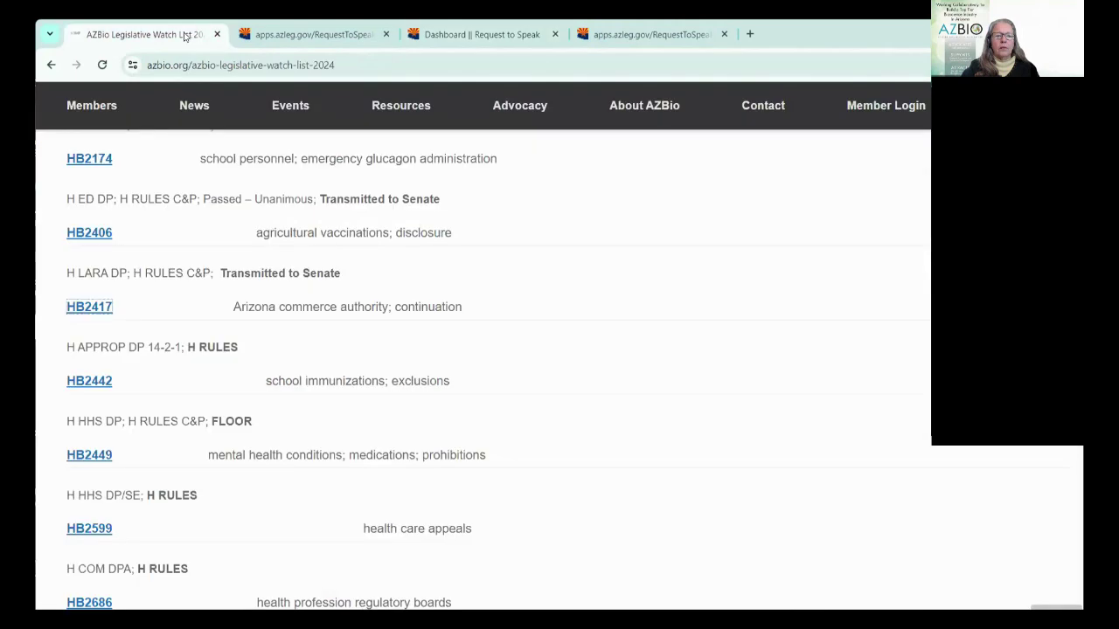
{"action": "left_click", "coordinate": [91, 311]}
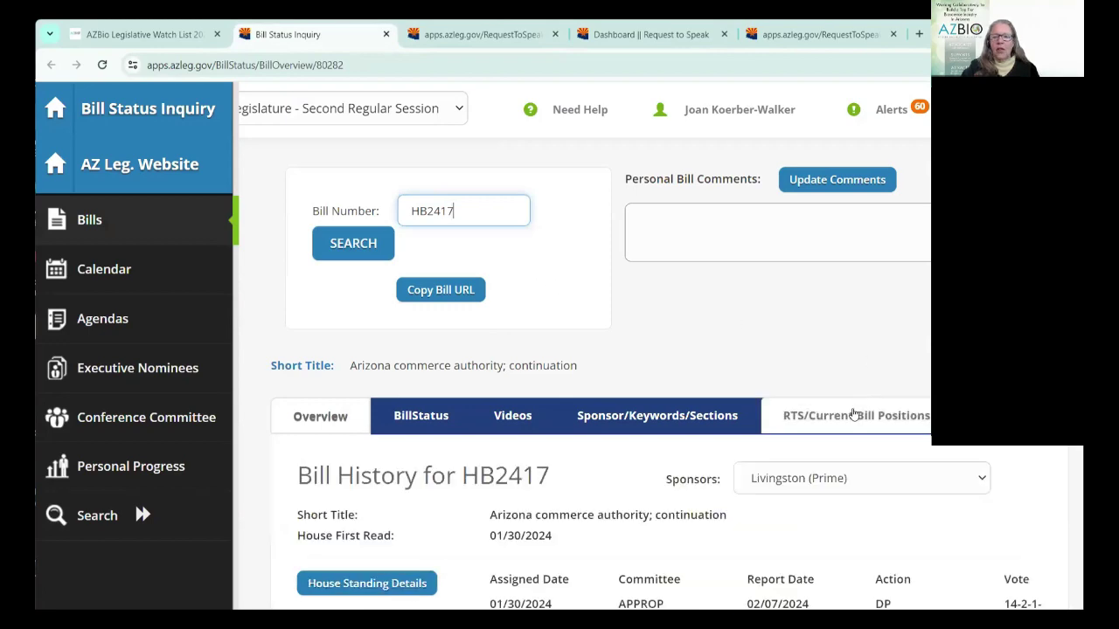
Step: Show HB2417's RTS/Current Bill Positions and scroll through the 104 For sign-ins
{"action": "left_click", "coordinate": [852, 417]}
{"action": "scroll", "coordinate": [853, 417], "scroll_direction": "down", "scroll_amount": 6}
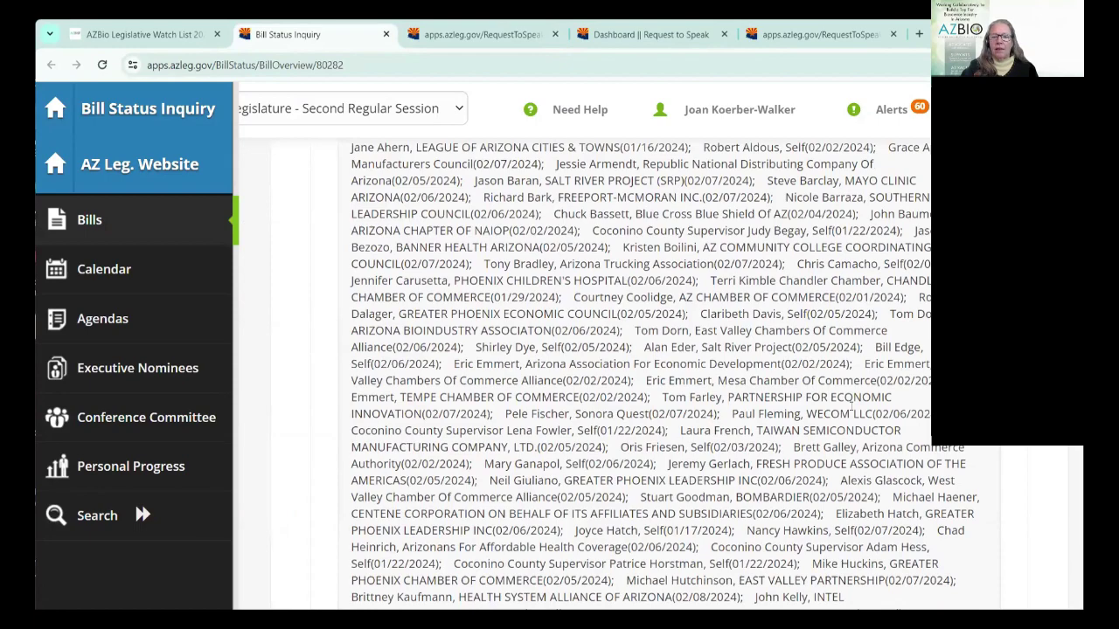
{"action": "scroll", "coordinate": [851, 405], "scroll_direction": "down", "scroll_amount": 3}
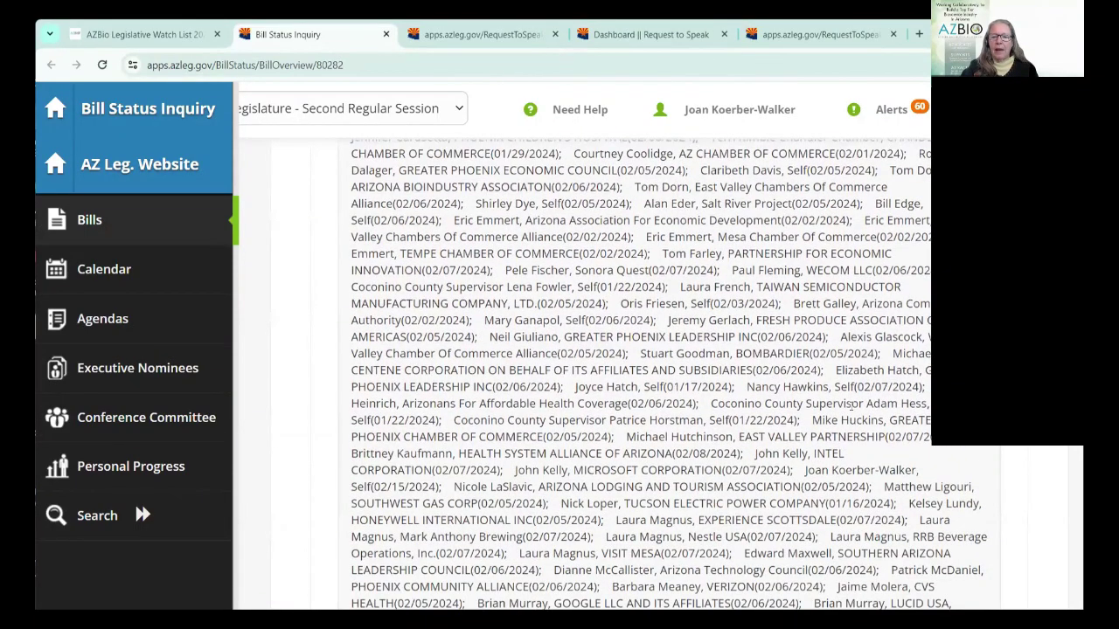
{"action": "scroll", "coordinate": [849, 404], "scroll_direction": "down", "scroll_amount": 2}
{"action": "scroll", "coordinate": [865, 354], "scroll_direction": "up", "scroll_amount": 1}
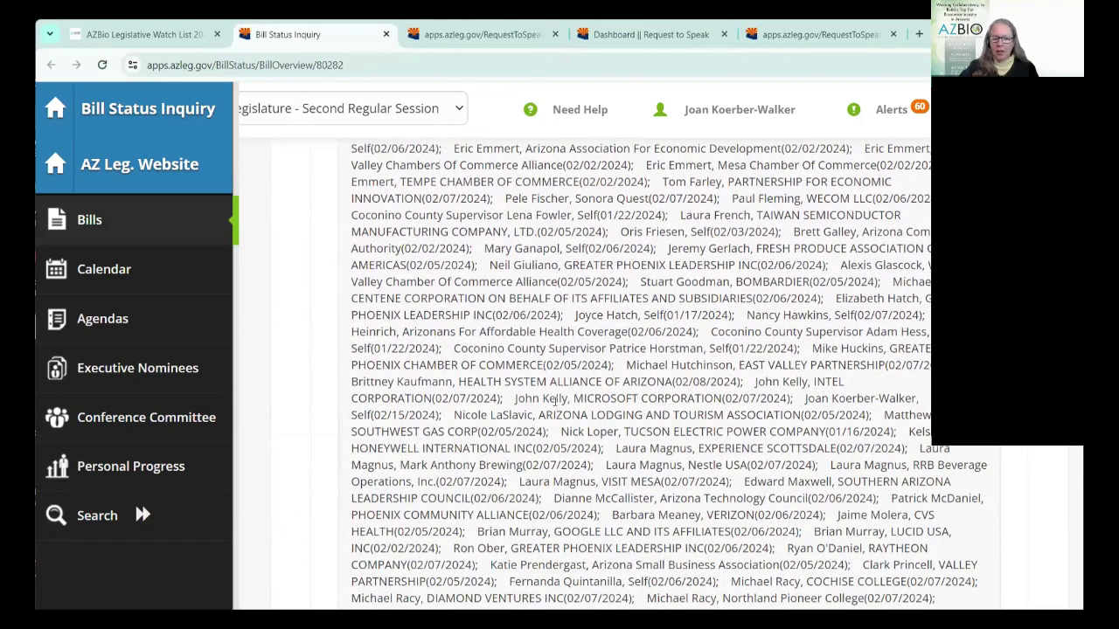
{"action": "scroll", "coordinate": [612, 409], "scroll_direction": "down", "scroll_amount": 3}
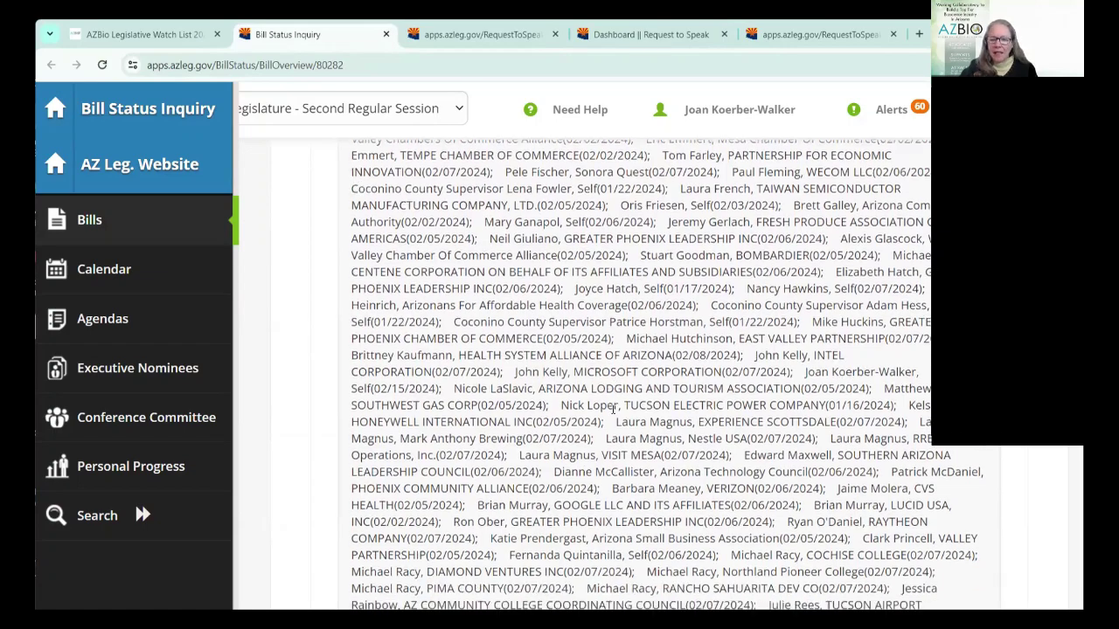
{"action": "scroll", "coordinate": [613, 409], "scroll_direction": "down", "scroll_amount": 3}
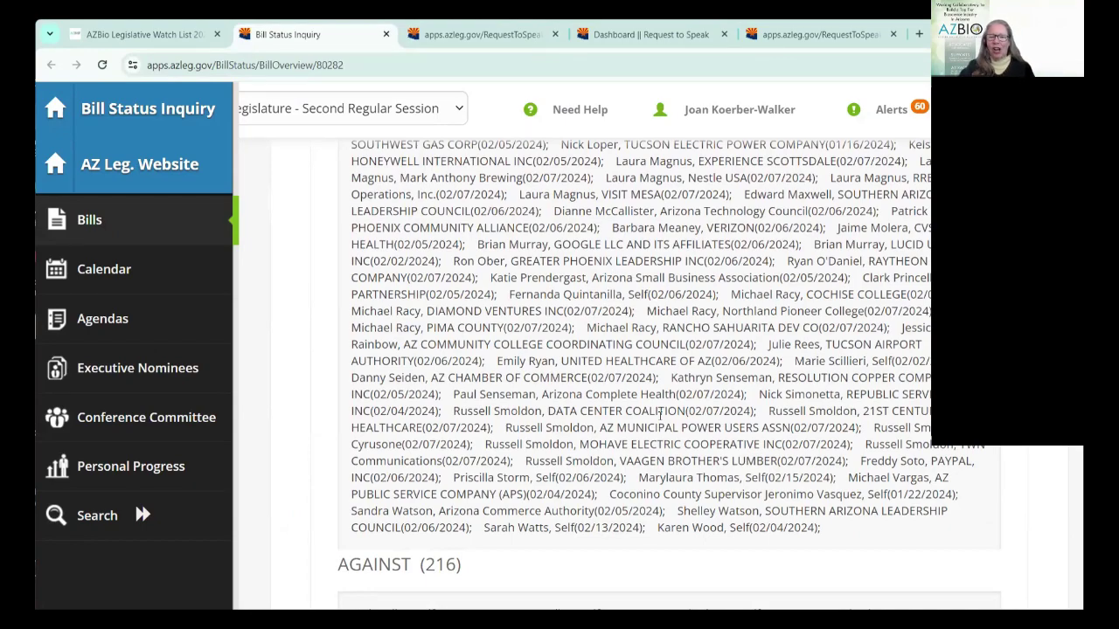
{"action": "scroll", "coordinate": [659, 414], "scroll_direction": "up", "scroll_amount": 10}
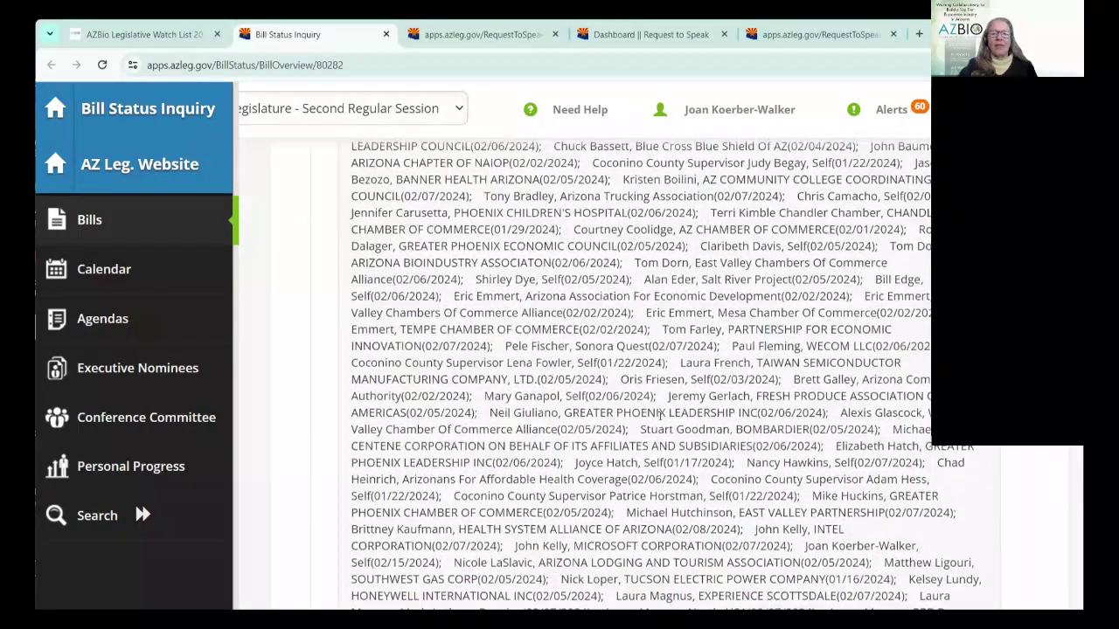
{"action": "scroll", "coordinate": [659, 416], "scroll_direction": "up", "scroll_amount": 4}
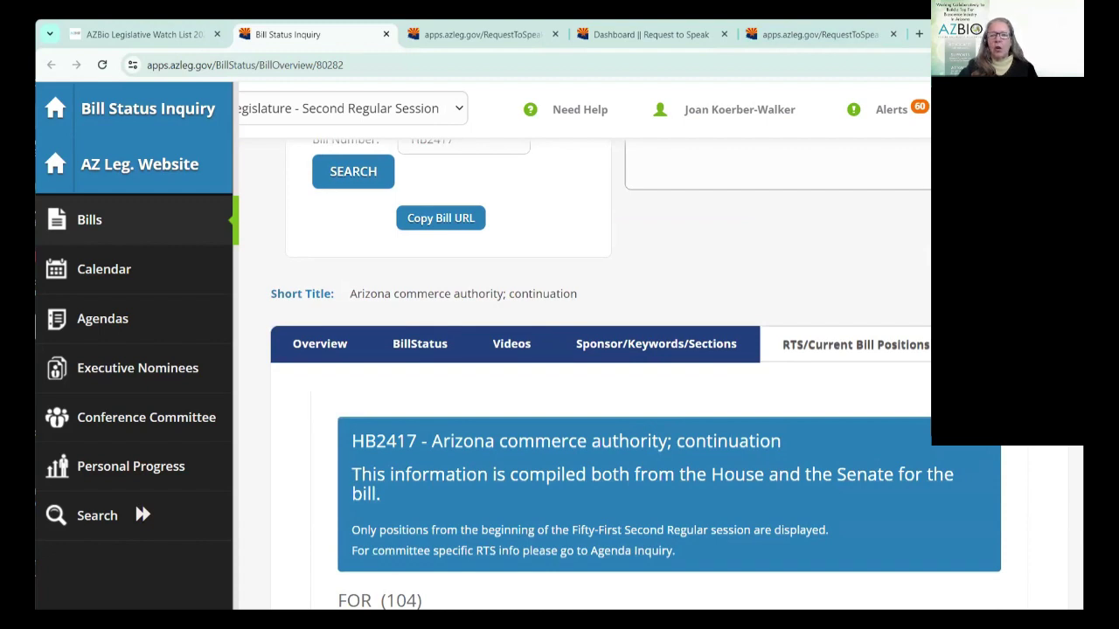
{"action": "key", "text": "super+Down"}
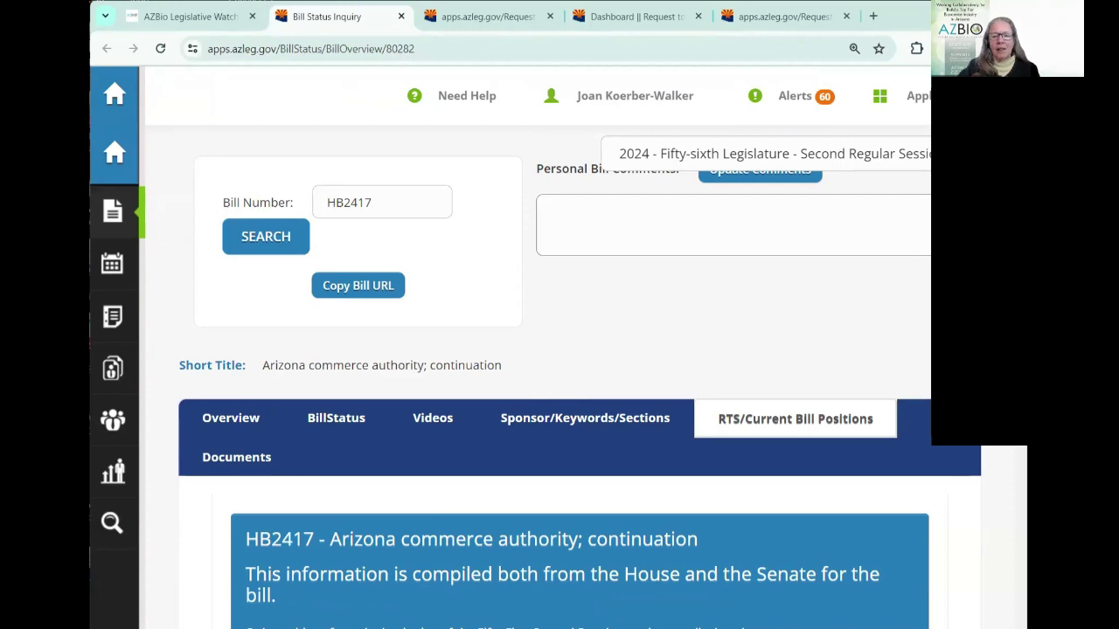
{"action": "scroll", "coordinate": [808, 281], "scroll_direction": "down", "scroll_amount": 3}
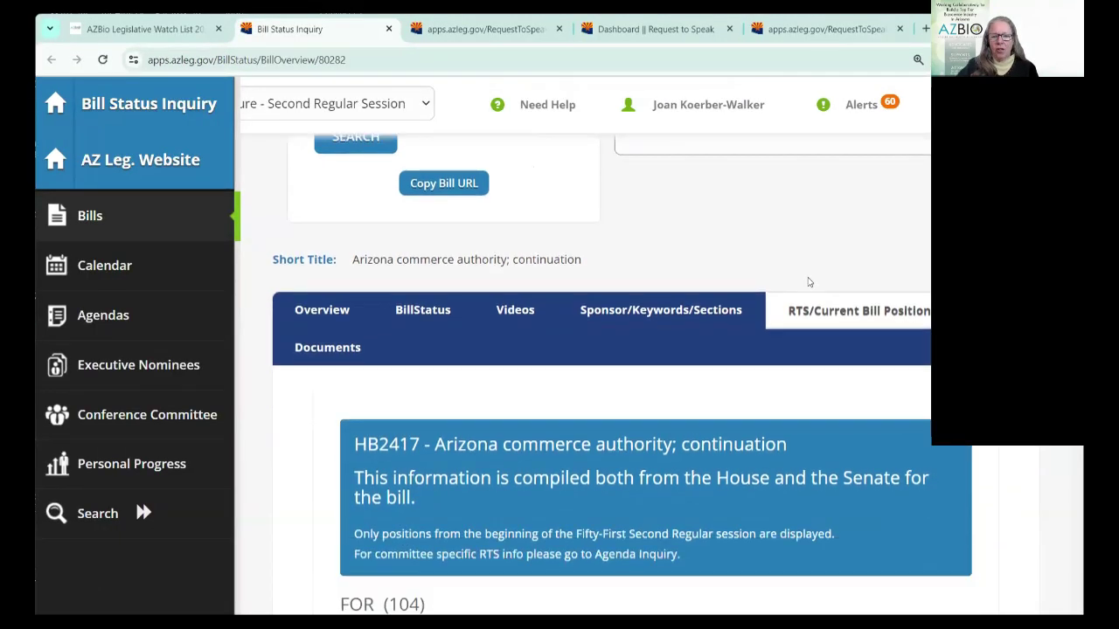
{"action": "scroll", "coordinate": [808, 281], "scroll_direction": "up", "scroll_amount": 3}
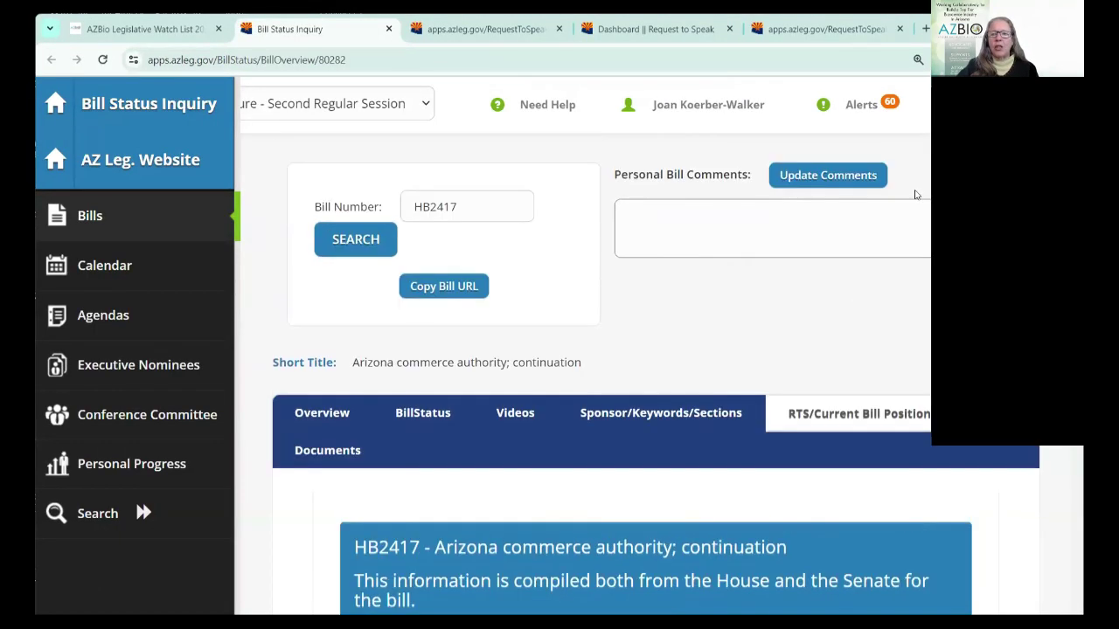
{"action": "left_click", "coordinate": [860, 106]}
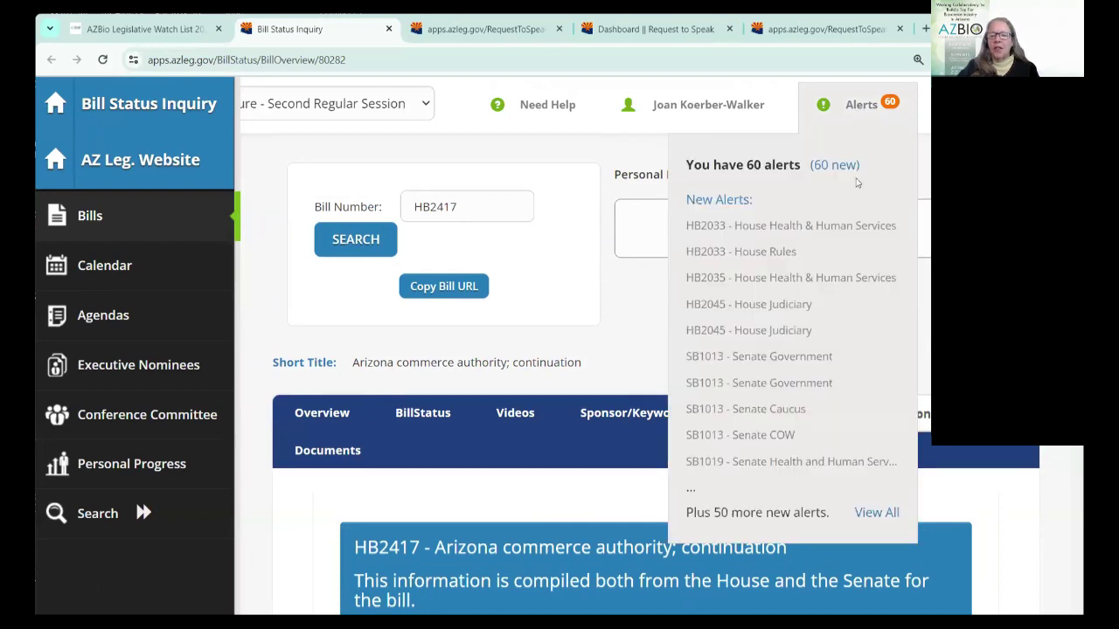
Step: View all 60 alerts in My Alerts, then return to the AZBio watch list tab
{"action": "scroll", "coordinate": [787, 251], "scroll_direction": "down", "scroll_amount": 3}
{"action": "scroll", "coordinate": [786, 251], "scroll_direction": "up", "scroll_amount": 2}
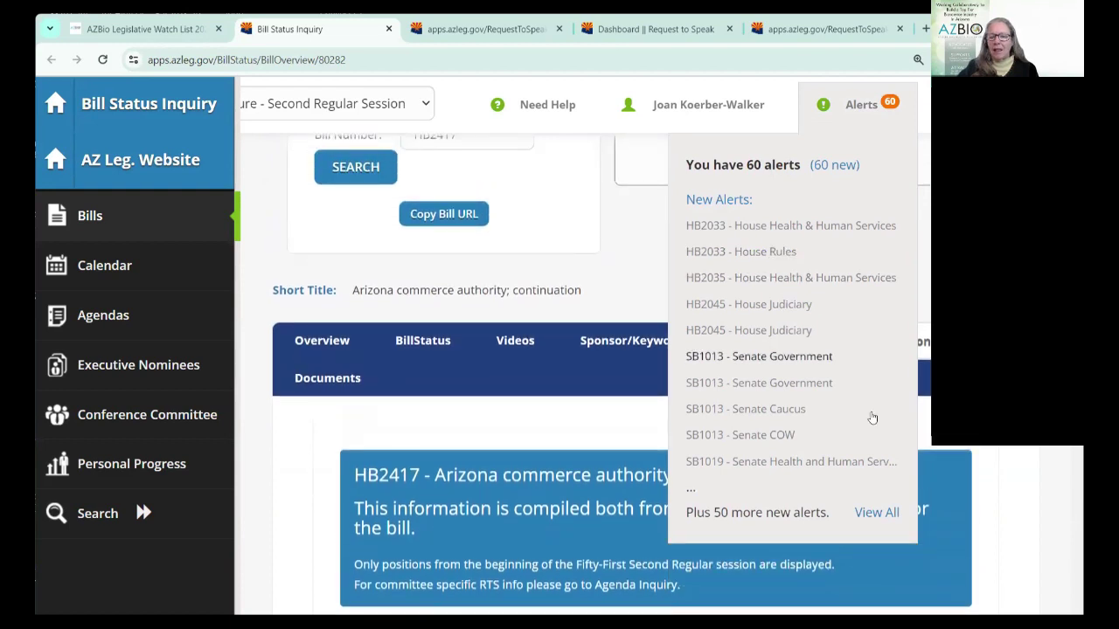
{"action": "left_click", "coordinate": [876, 512]}
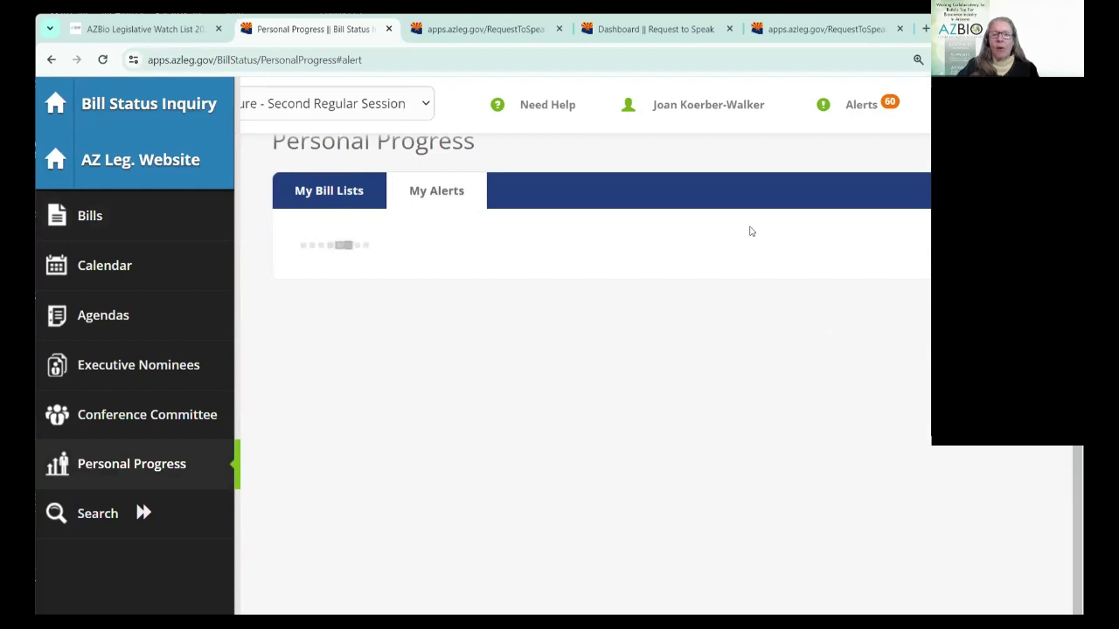
{"action": "left_click", "coordinate": [144, 29]}
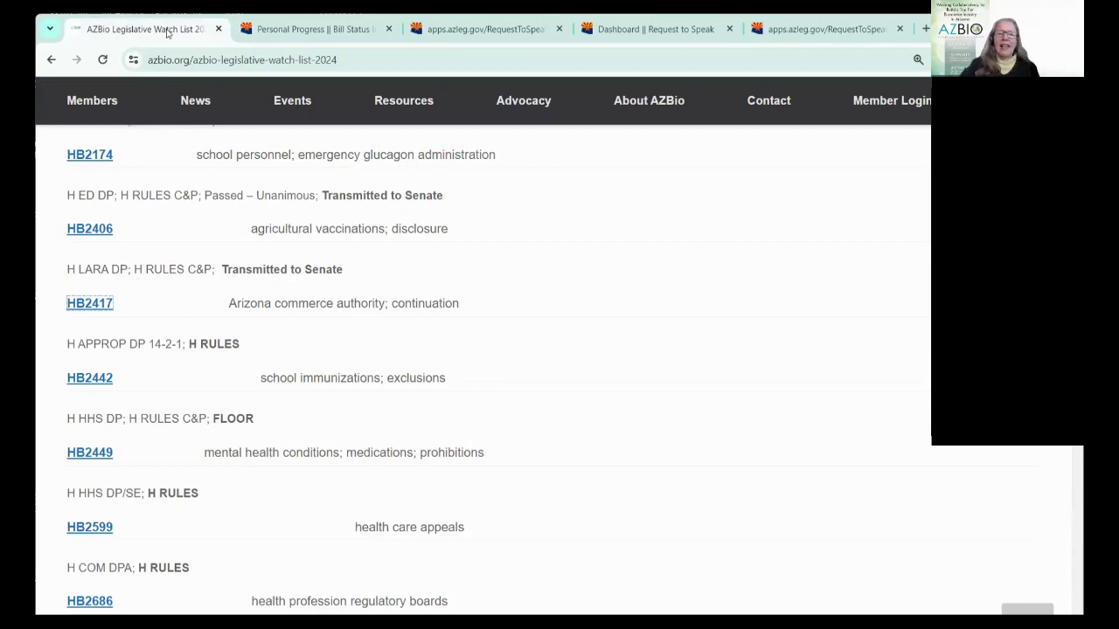
{"action": "scroll", "coordinate": [681, 356], "scroll_direction": "up", "scroll_amount": 10}
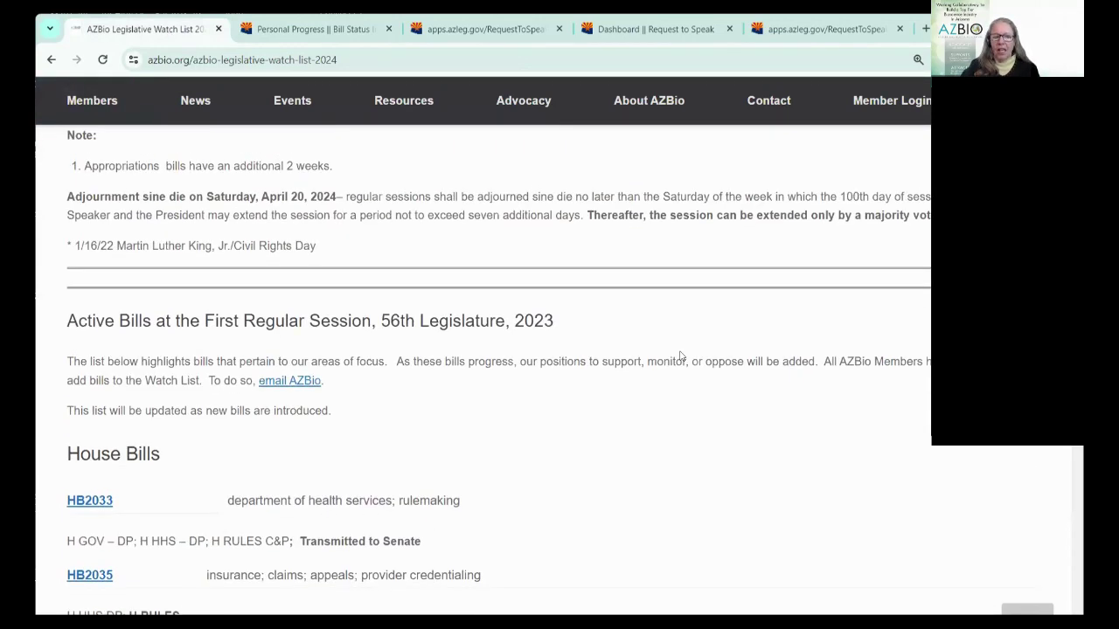
{"action": "scroll", "coordinate": [681, 356], "scroll_direction": "down", "scroll_amount": 3}
{"action": "scroll", "coordinate": [681, 356], "scroll_direction": "down", "scroll_amount": 5}
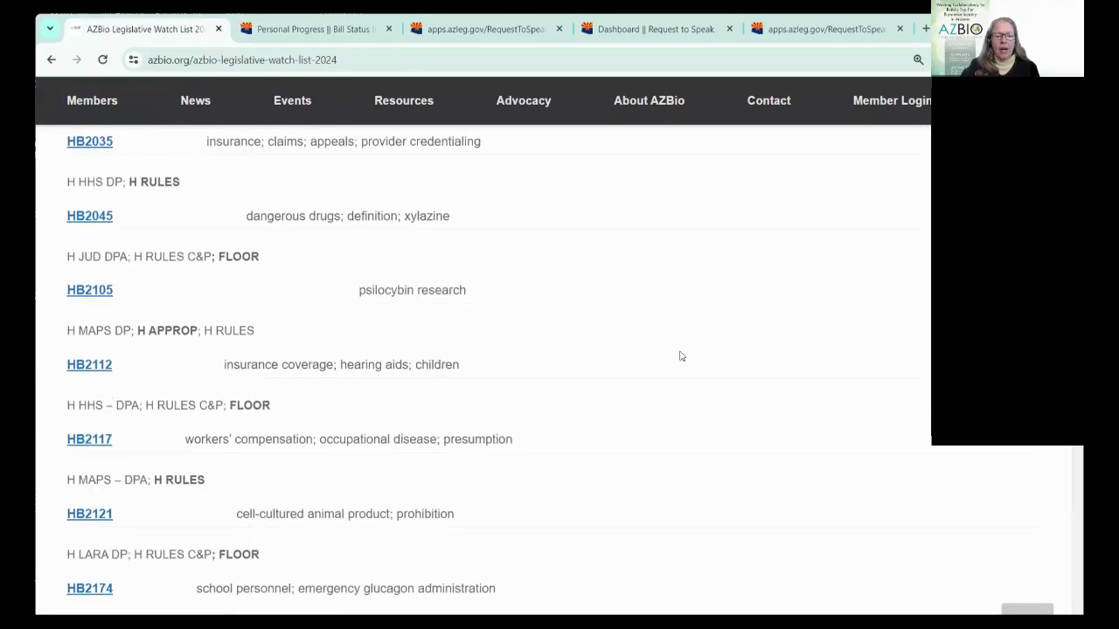
{"action": "scroll", "coordinate": [681, 356], "scroll_direction": "down", "scroll_amount": 2}
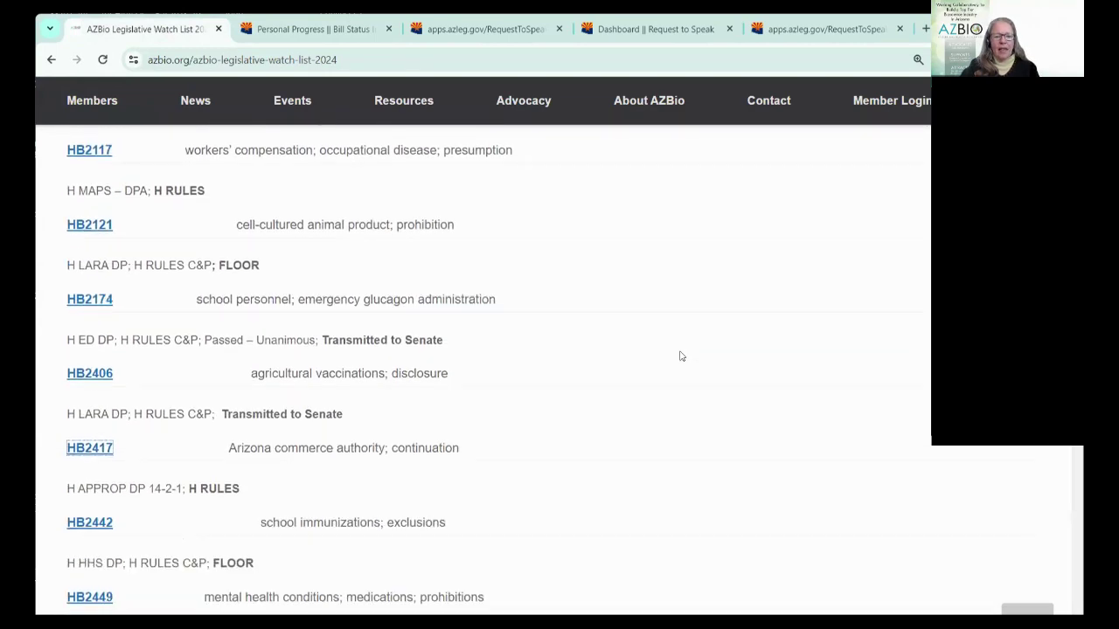
{"action": "scroll", "coordinate": [680, 355], "scroll_direction": "down", "scroll_amount": 6}
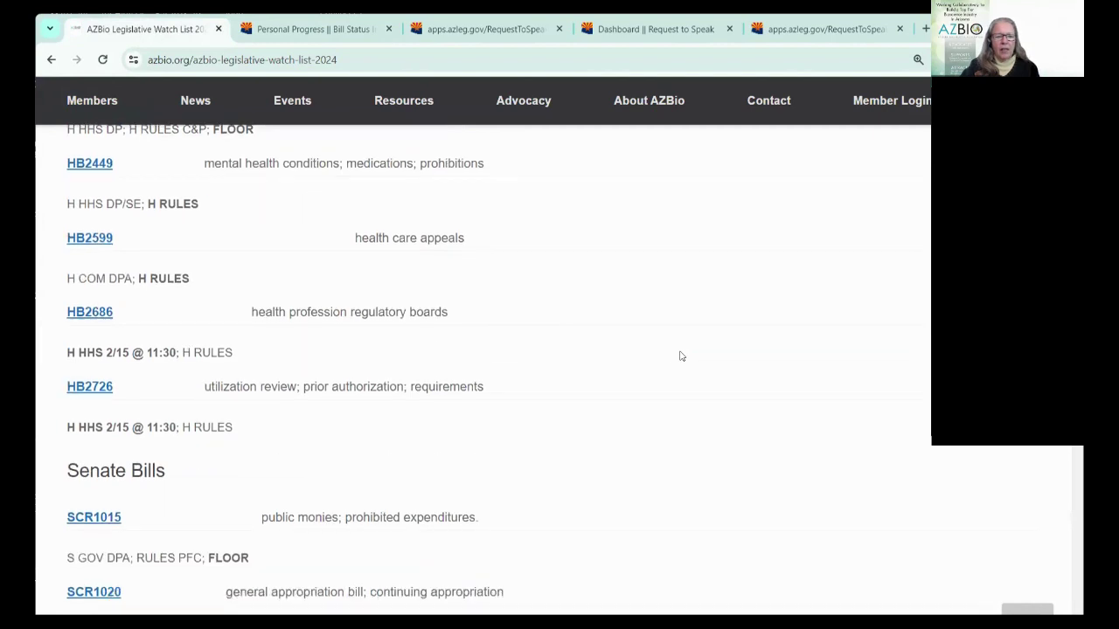
{"action": "scroll", "coordinate": [681, 356], "scroll_direction": "down", "scroll_amount": 5}
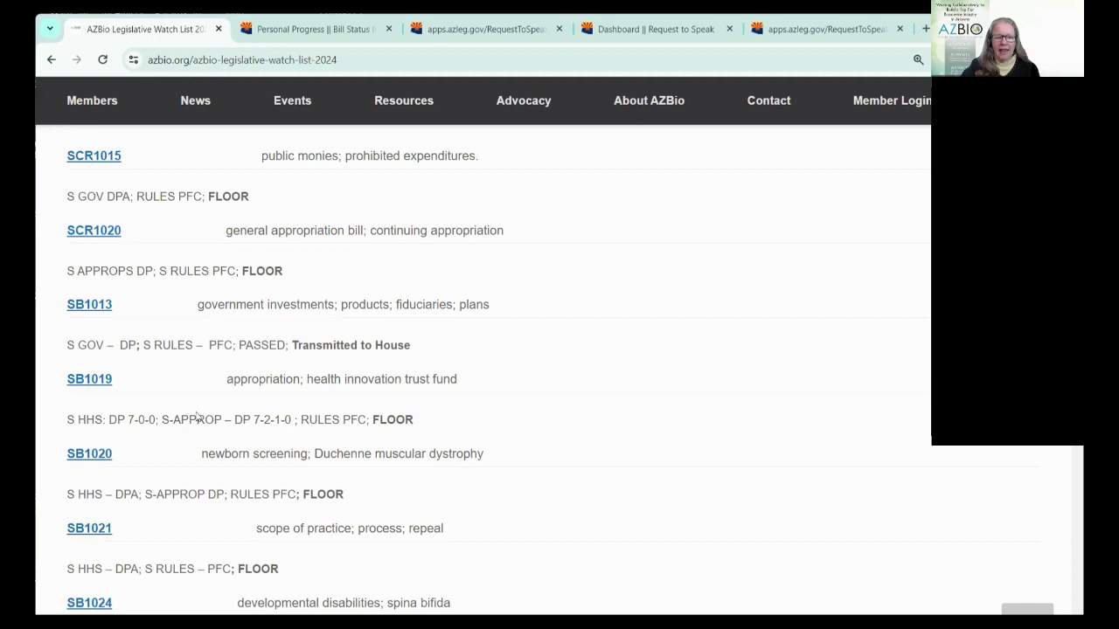
{"action": "scroll", "coordinate": [196, 417], "scroll_direction": "down", "scroll_amount": 3}
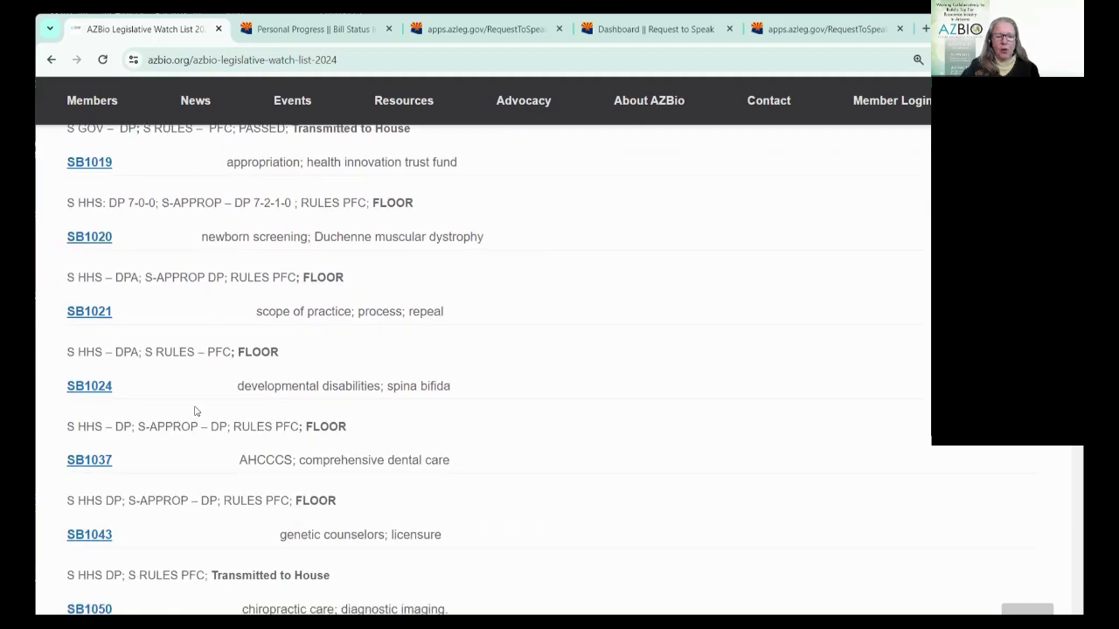
{"action": "scroll", "coordinate": [195, 410], "scroll_direction": "down", "scroll_amount": 4}
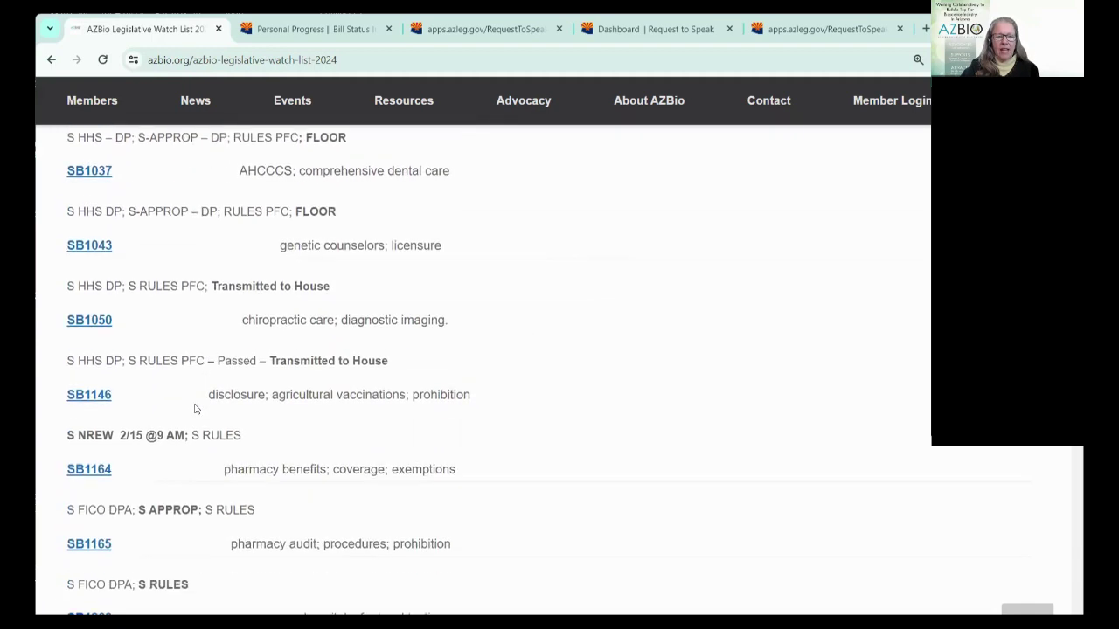
{"action": "scroll", "coordinate": [195, 409], "scroll_direction": "down", "scroll_amount": 7}
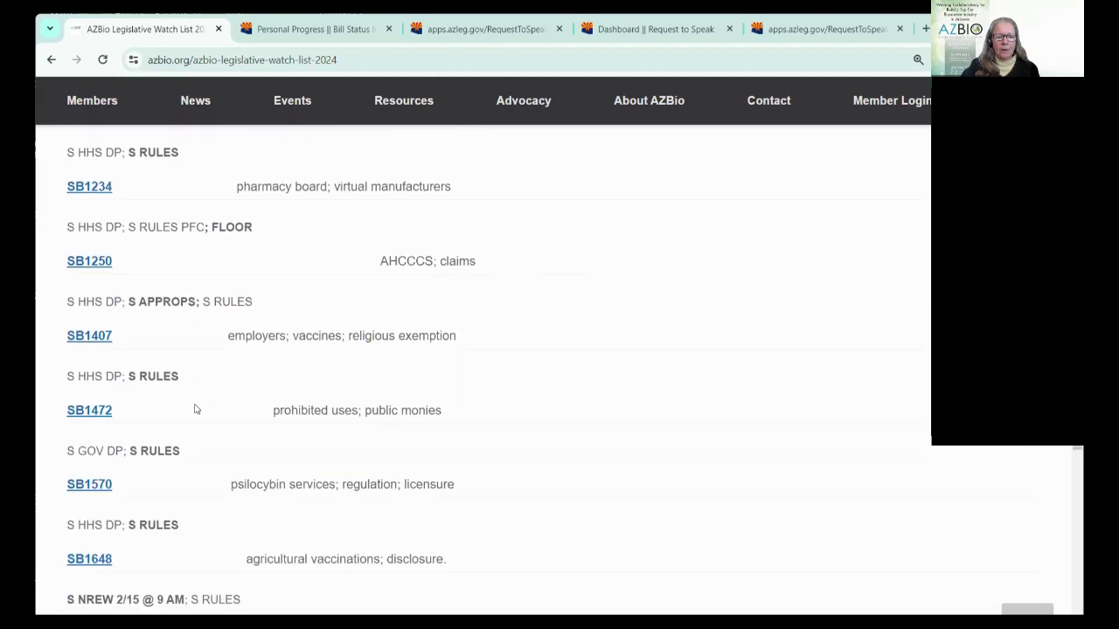
{"action": "scroll", "coordinate": [196, 409], "scroll_direction": "down", "scroll_amount": 3}
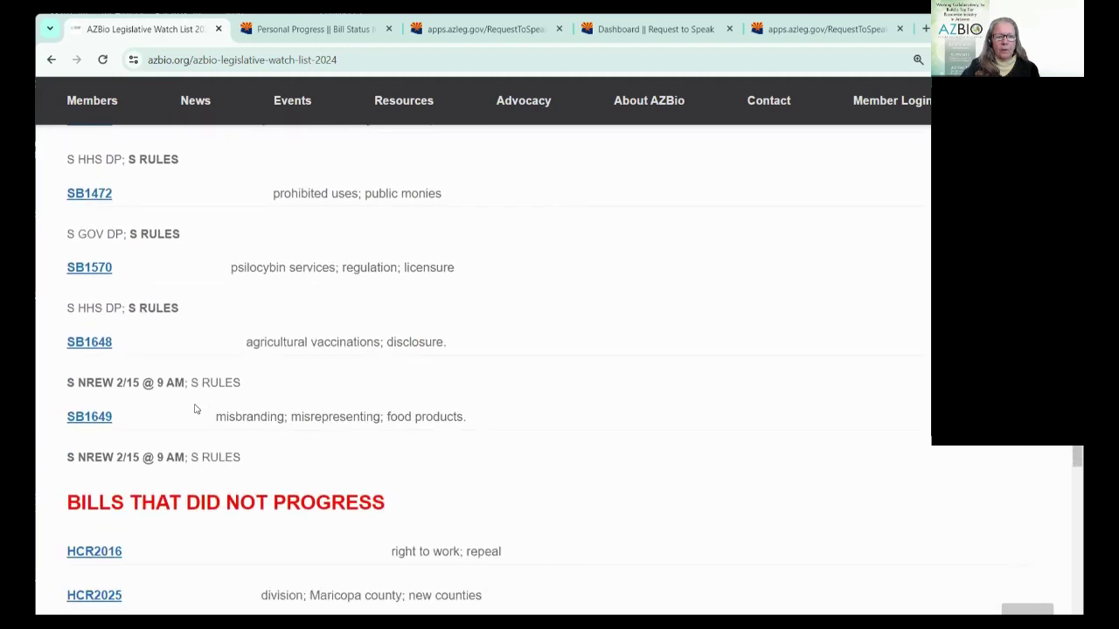
{"action": "scroll", "coordinate": [194, 409], "scroll_direction": "up", "scroll_amount": 5}
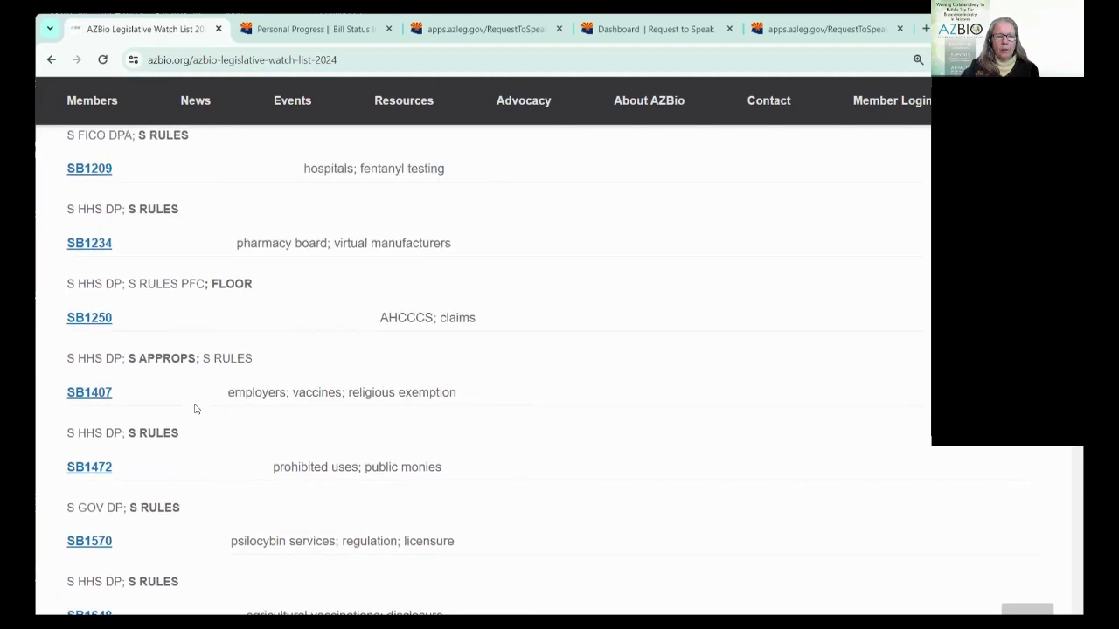
{"action": "scroll", "coordinate": [195, 409], "scroll_direction": "up", "scroll_amount": 3}
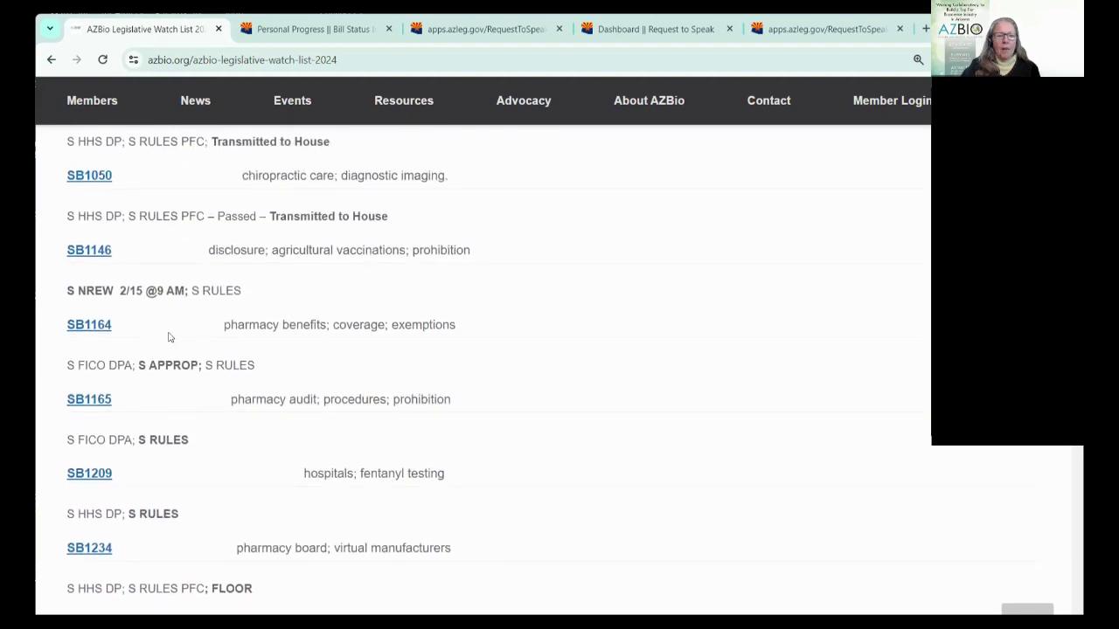
{"action": "scroll", "coordinate": [131, 425], "scroll_direction": "up", "scroll_amount": 2}
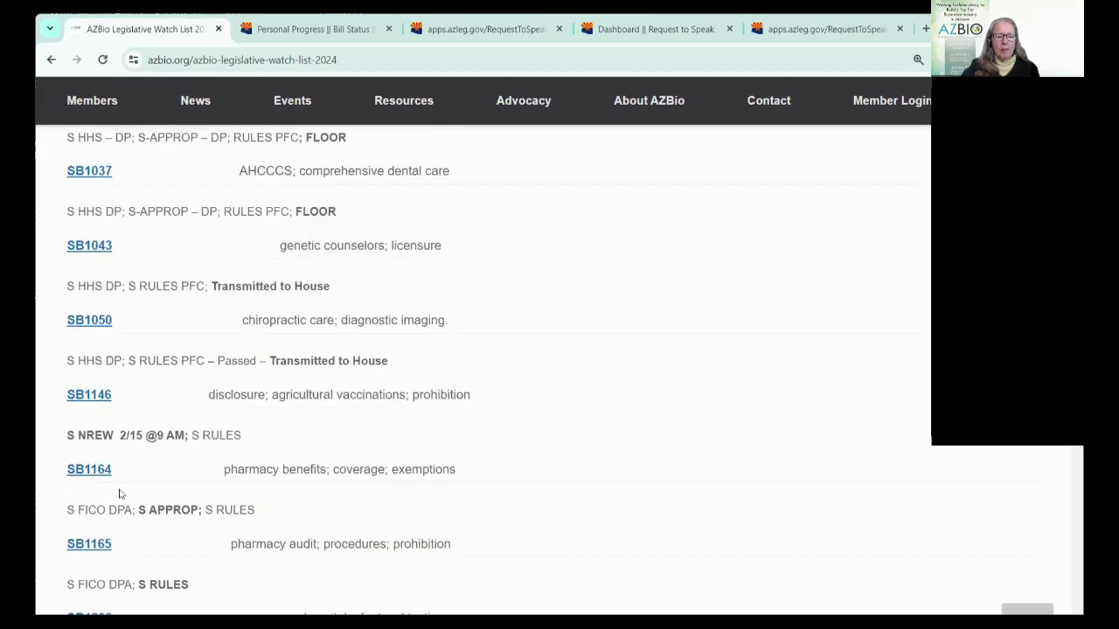
{"action": "scroll", "coordinate": [118, 436], "scroll_direction": "down", "scroll_amount": 2}
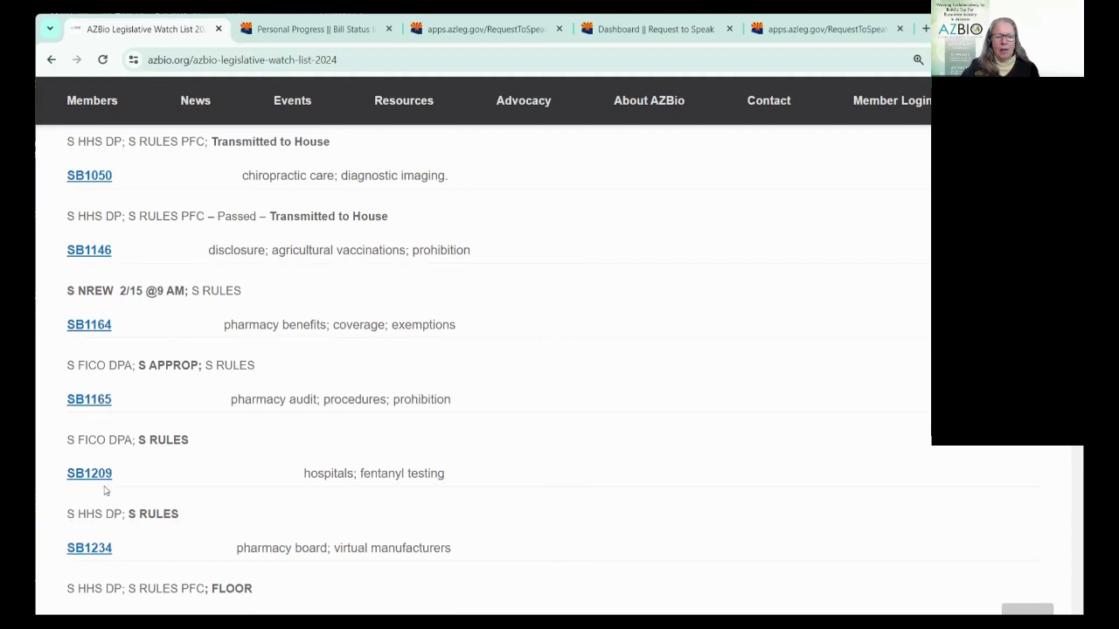
{"action": "scroll", "coordinate": [110, 474], "scroll_direction": "up", "scroll_amount": 2}
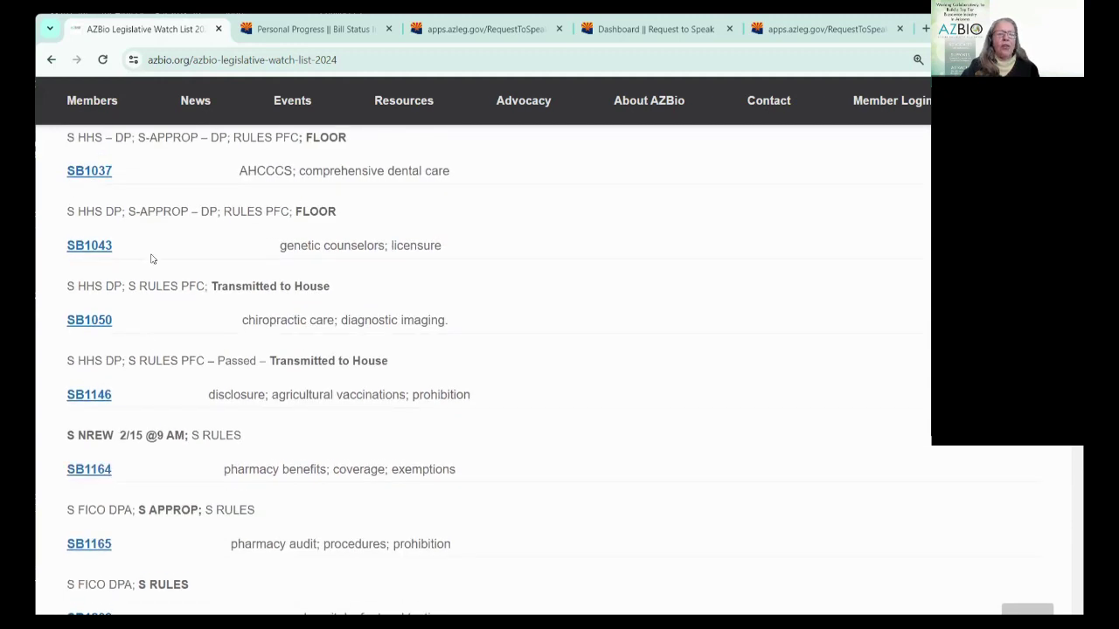
{"action": "scroll", "coordinate": [150, 258], "scroll_direction": "up", "scroll_amount": 3}
{"action": "scroll", "coordinate": [151, 258], "scroll_direction": "up", "scroll_amount": 3}
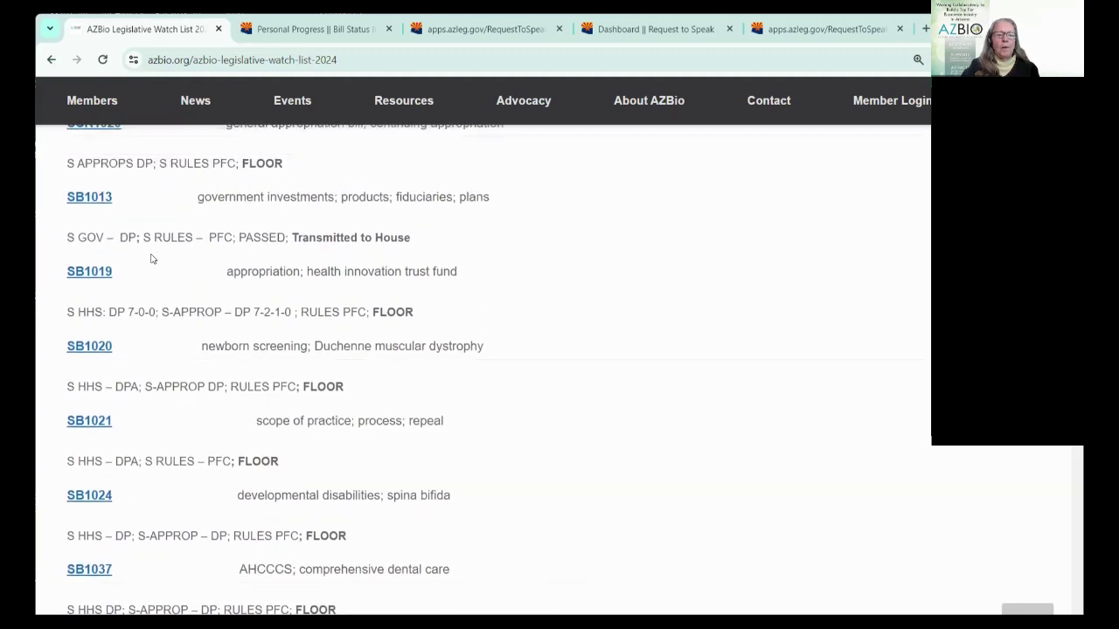
{"action": "scroll", "coordinate": [150, 257], "scroll_direction": "up", "scroll_amount": 3}
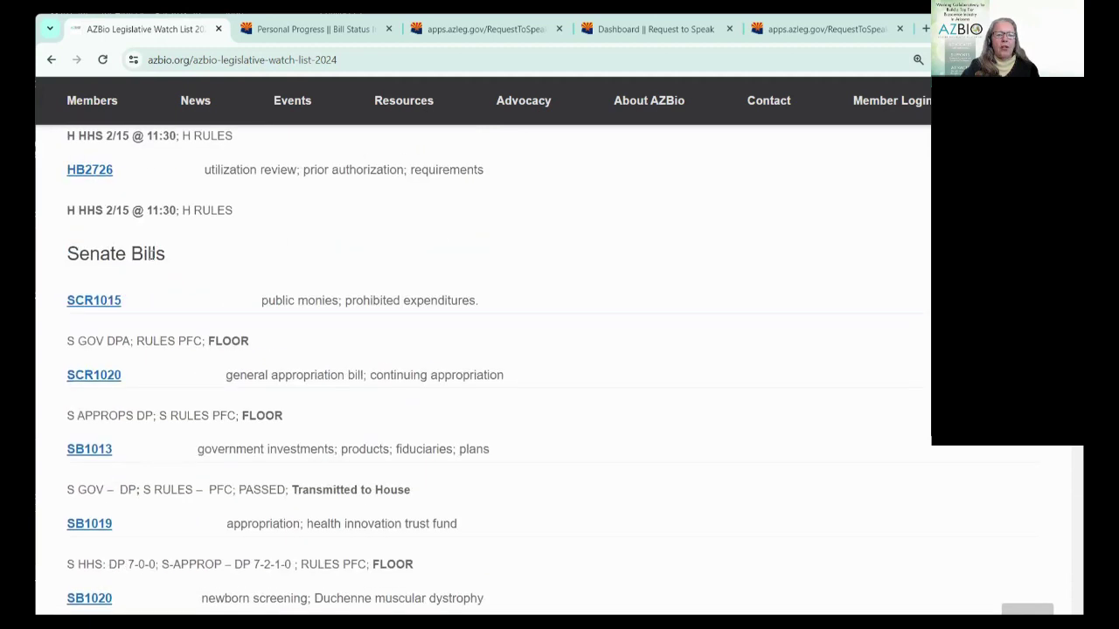
{"action": "scroll", "coordinate": [150, 258], "scroll_direction": "up", "scroll_amount": 2}
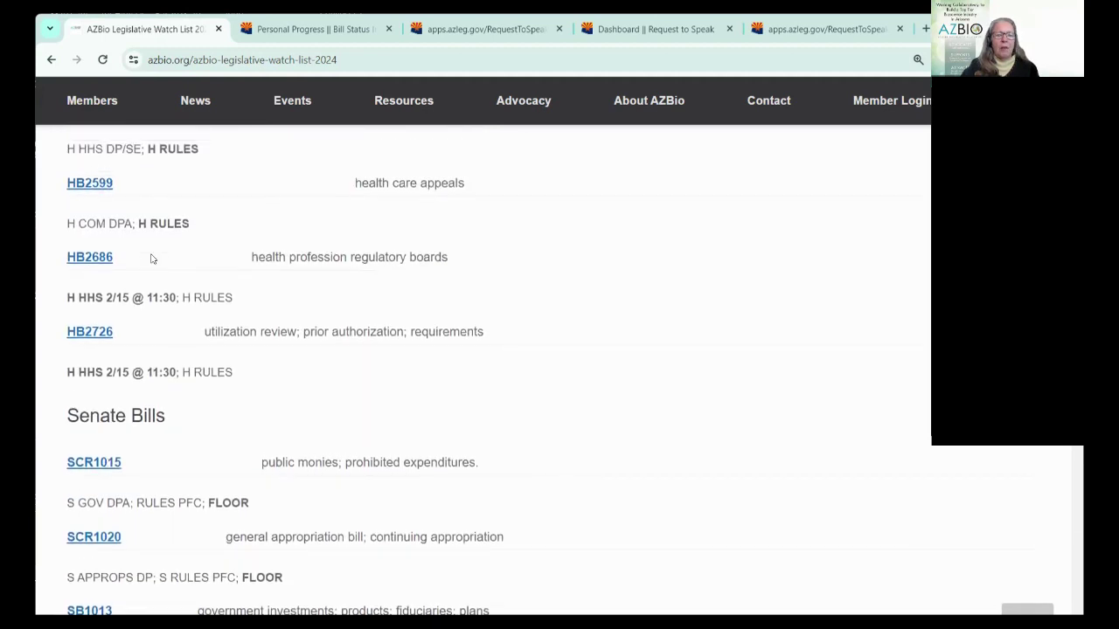
{"action": "scroll", "coordinate": [151, 258], "scroll_direction": "up", "scroll_amount": 3}
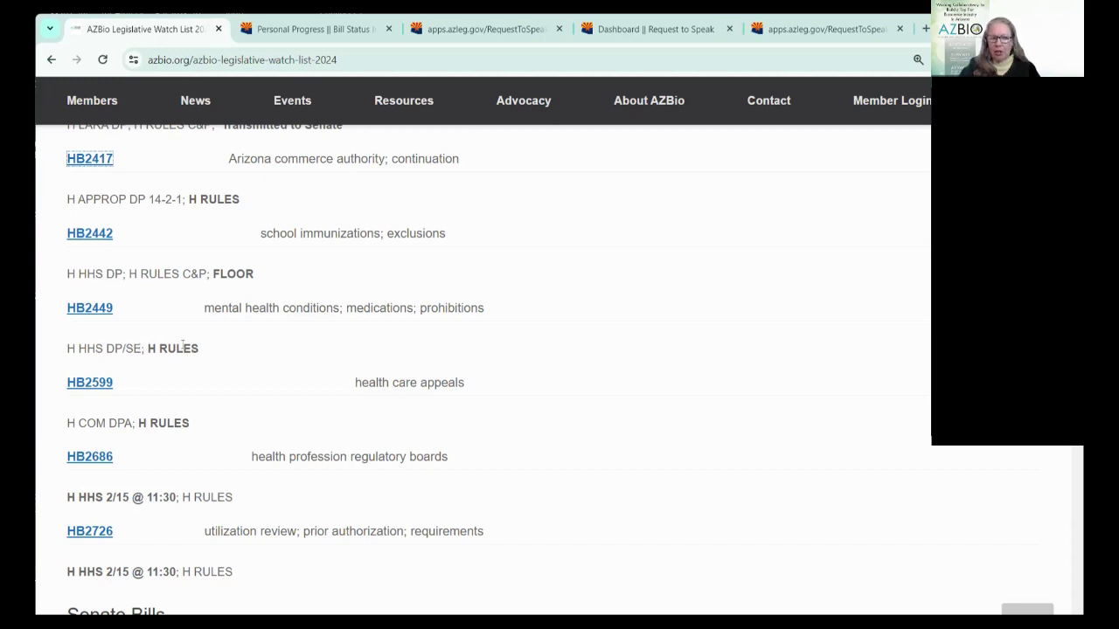
Step: Open HB2449's bill status page and show its Documents tab
{"action": "left_click", "coordinate": [98, 309]}
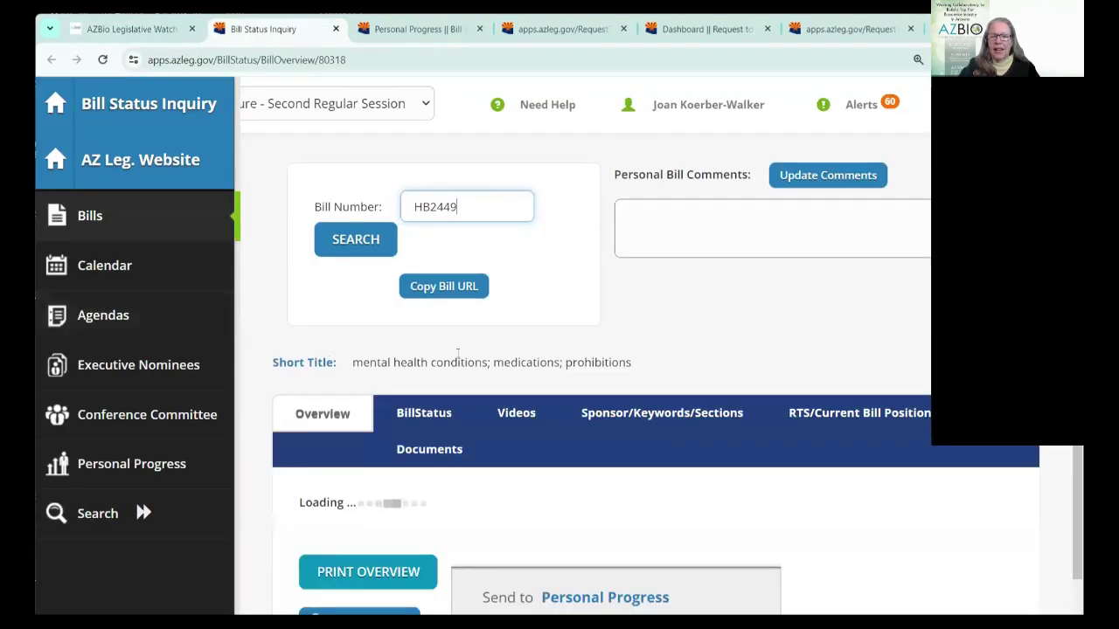
{"action": "scroll", "coordinate": [547, 352], "scroll_direction": "down", "scroll_amount": 3}
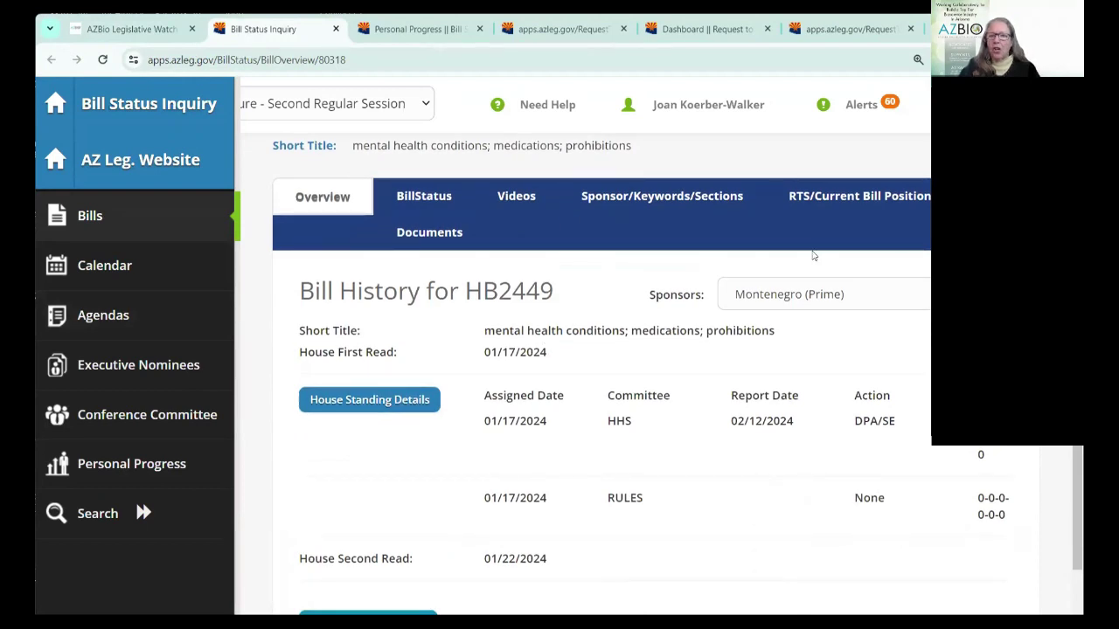
{"action": "left_click", "coordinate": [439, 242]}
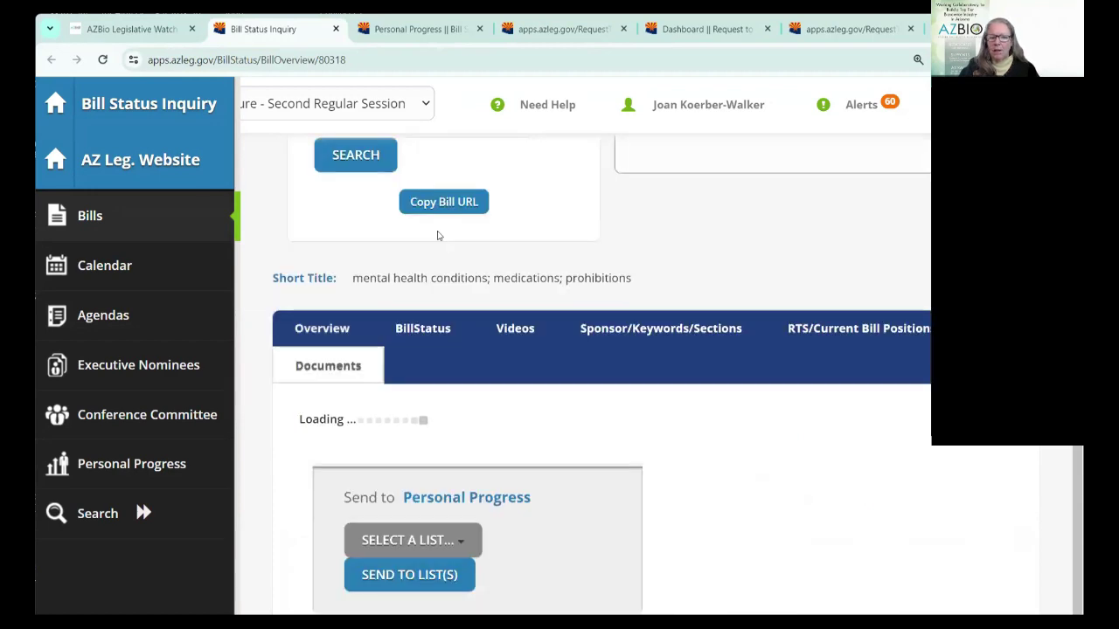
{"action": "scroll", "coordinate": [438, 235], "scroll_direction": "down", "scroll_amount": 2}
{"action": "scroll", "coordinate": [438, 235], "scroll_direction": "down", "scroll_amount": 5}
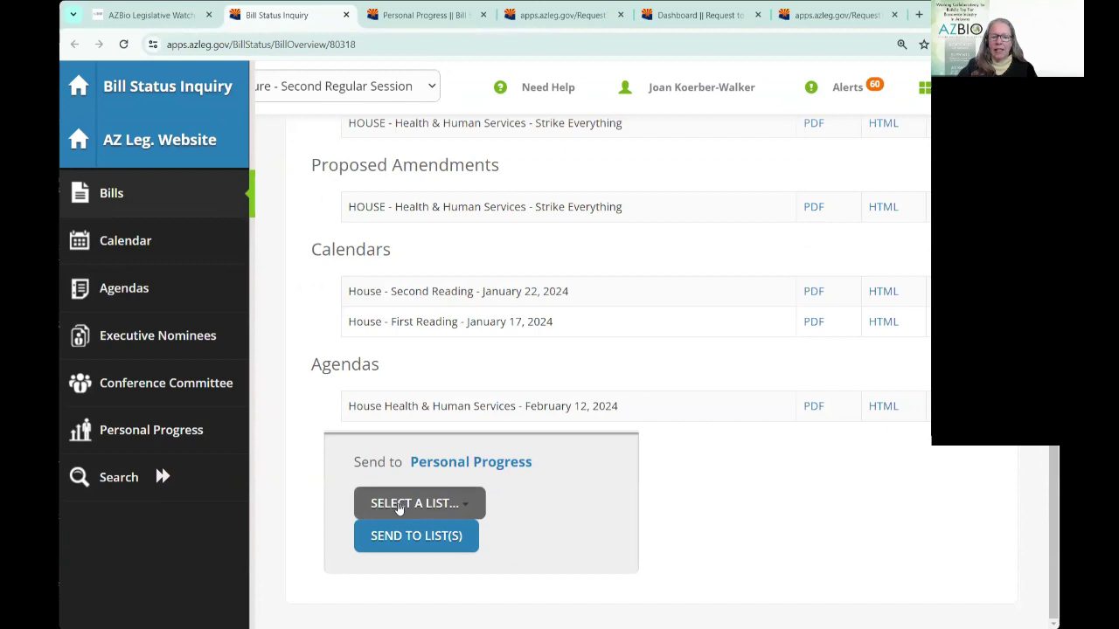
Step: Send HB2449 to the 2024 Personal Progress list
{"action": "left_click", "coordinate": [399, 505]}
{"action": "left_click", "coordinate": [376, 538]}
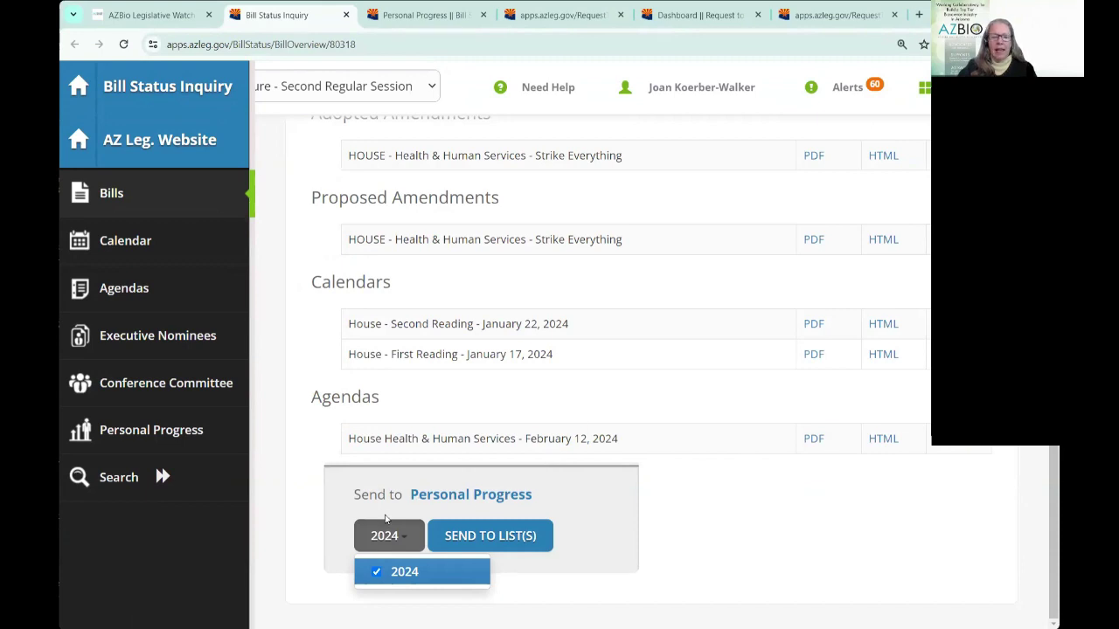
{"action": "left_click", "coordinate": [471, 535]}
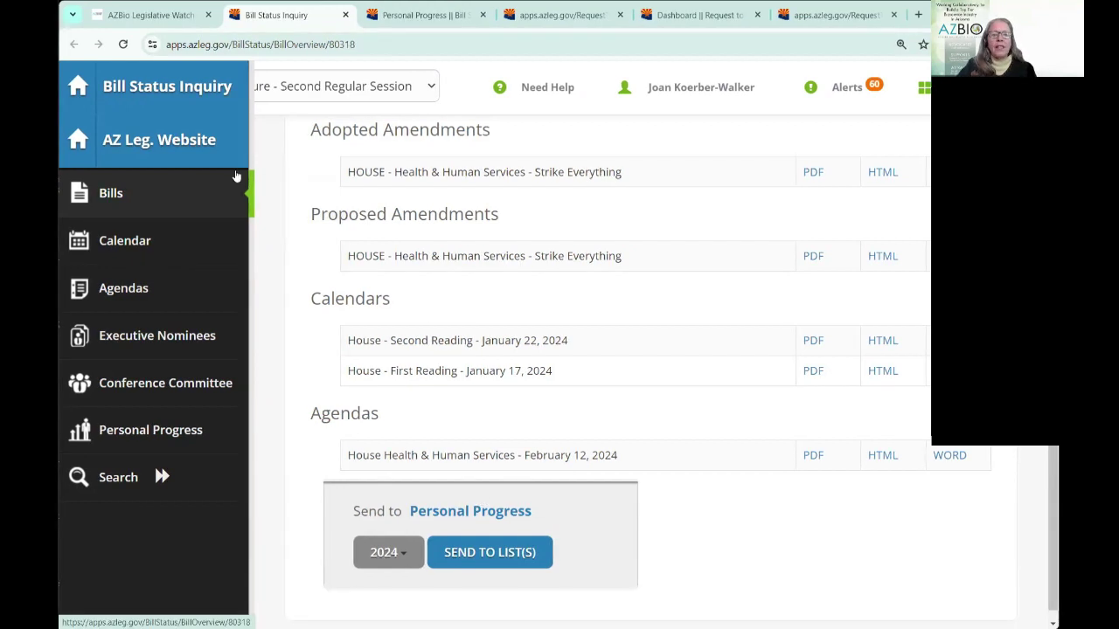
{"action": "key", "text": "ctrl+l"}
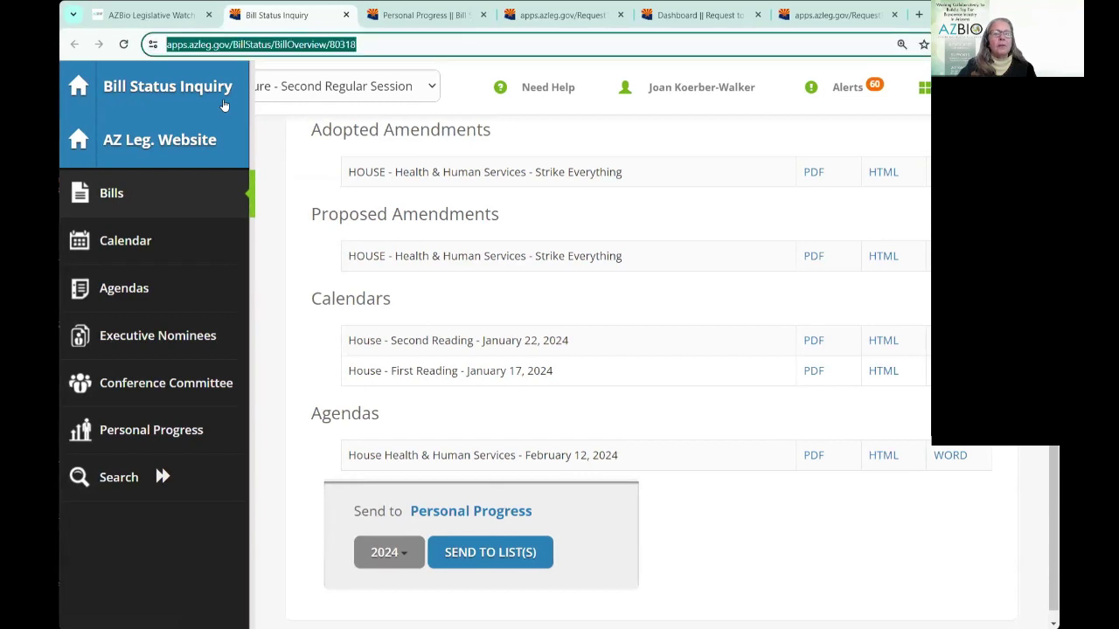
{"action": "scroll", "coordinate": [519, 102], "scroll_direction": "up", "scroll_amount": 6}
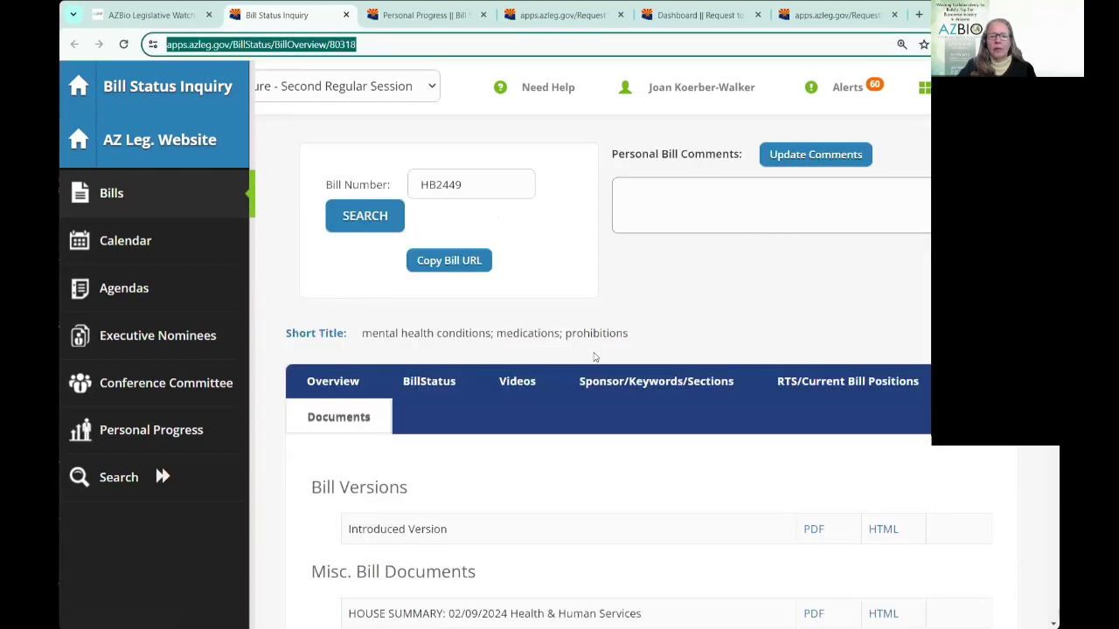
{"action": "scroll", "coordinate": [412, 428], "scroll_direction": "down", "scroll_amount": 3}
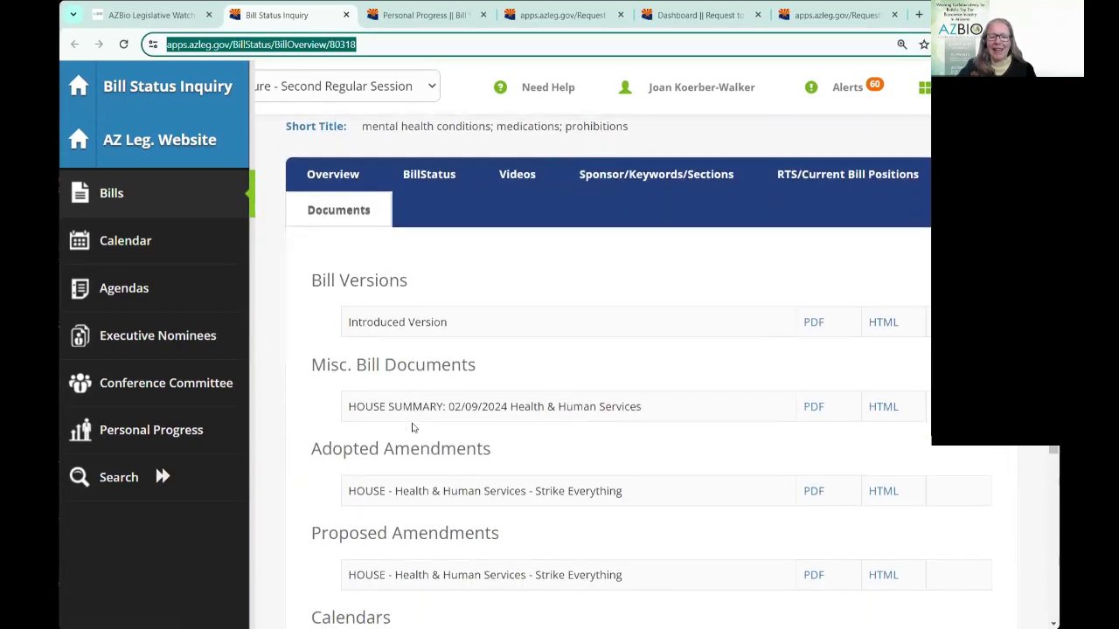
{"action": "scroll", "coordinate": [612, 428], "scroll_direction": "down", "scroll_amount": 1}
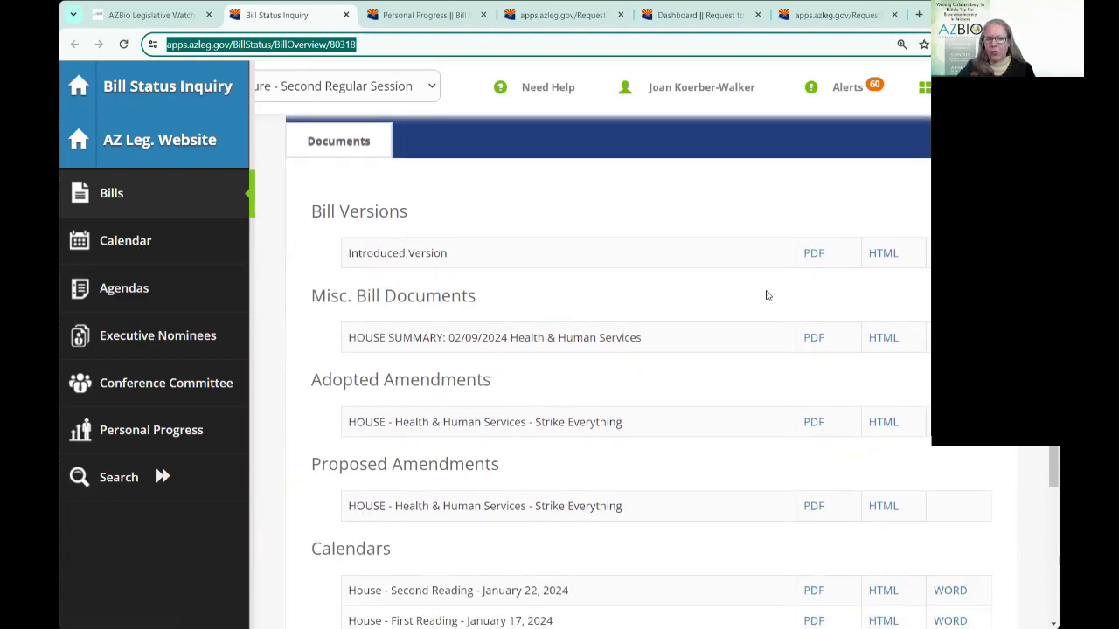
Step: Open HB2449's HOUSE SUMMARY PDF and read through its three pages
{"action": "left_click", "coordinate": [812, 338]}
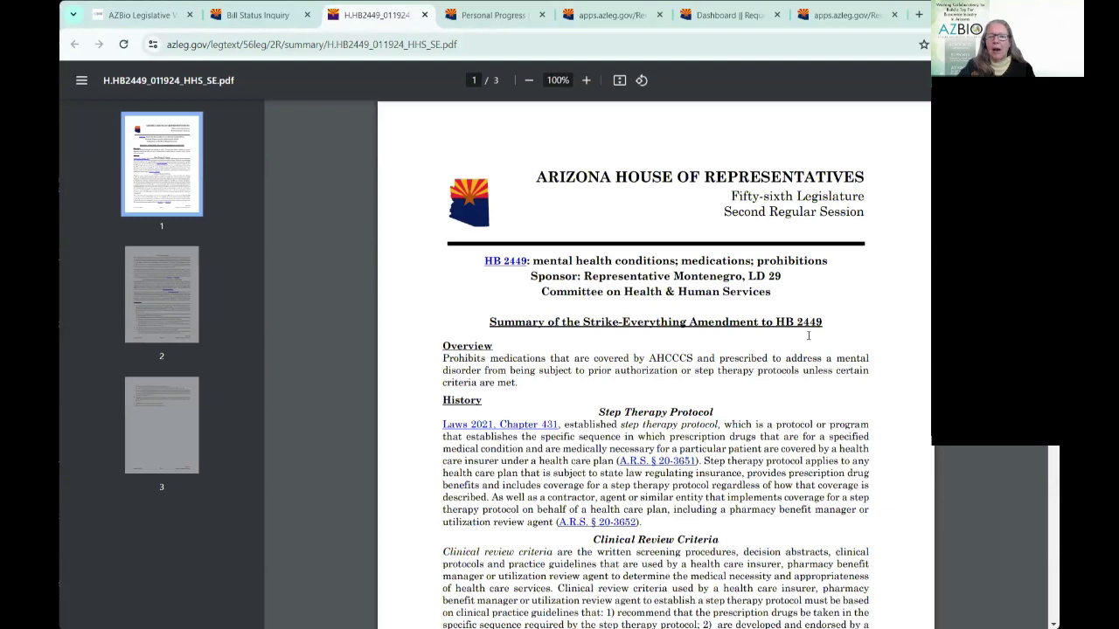
{"action": "scroll", "coordinate": [808, 336], "scroll_direction": "down", "scroll_amount": 5}
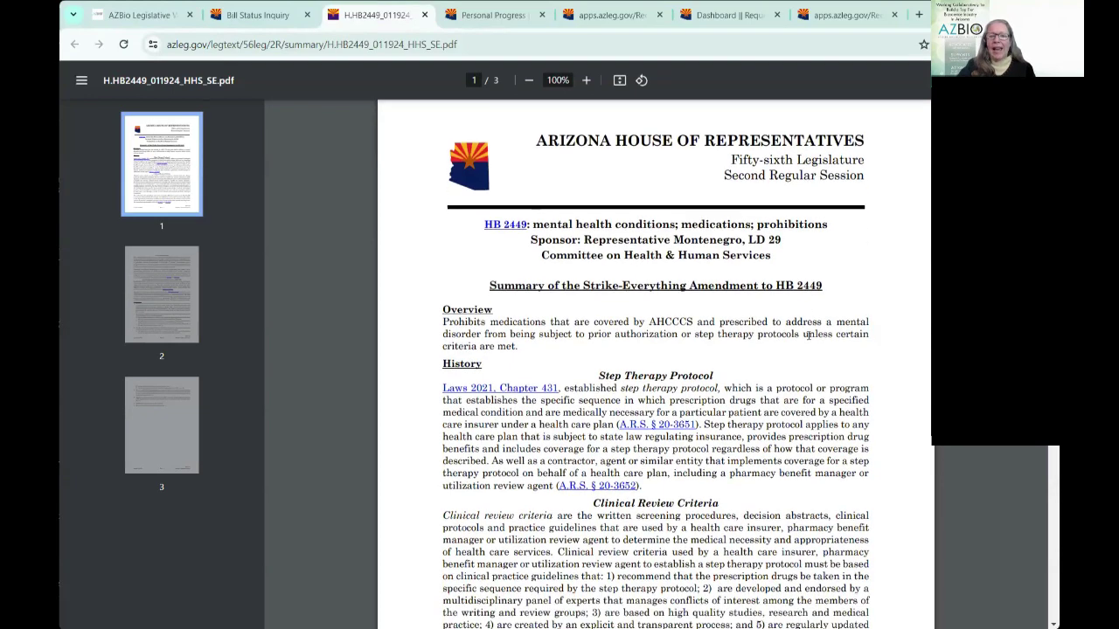
{"action": "scroll", "coordinate": [809, 335], "scroll_direction": "down", "scroll_amount": 1}
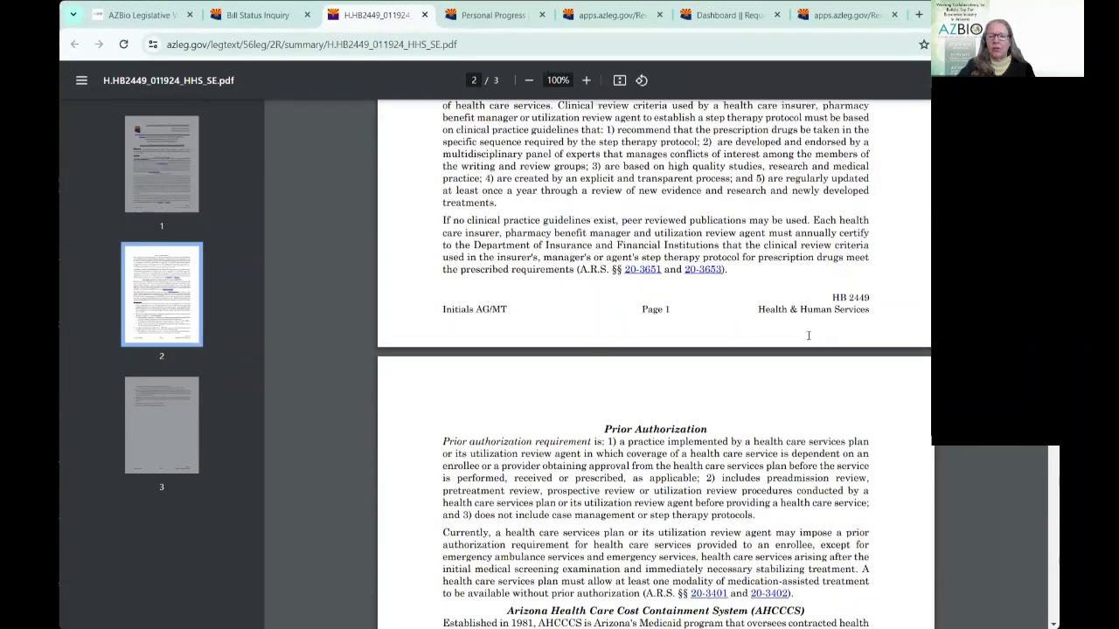
{"action": "scroll", "coordinate": [809, 335], "scroll_direction": "down", "scroll_amount": 5}
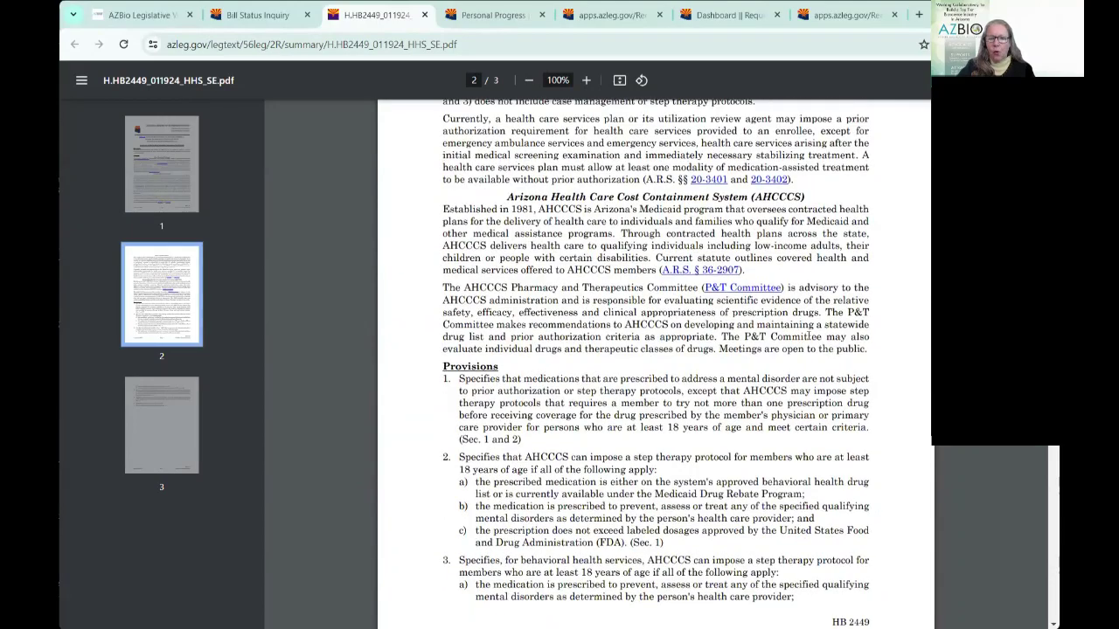
{"action": "scroll", "coordinate": [809, 335], "scroll_direction": "down", "scroll_amount": 10}
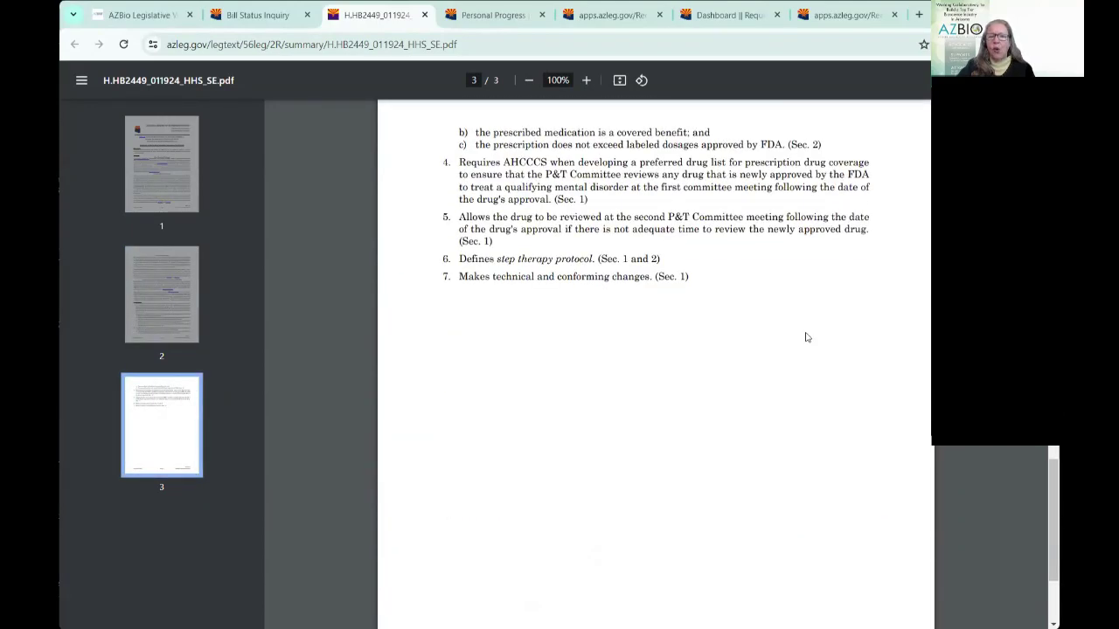
{"action": "scroll", "coordinate": [807, 337], "scroll_direction": "up", "scroll_amount": 10}
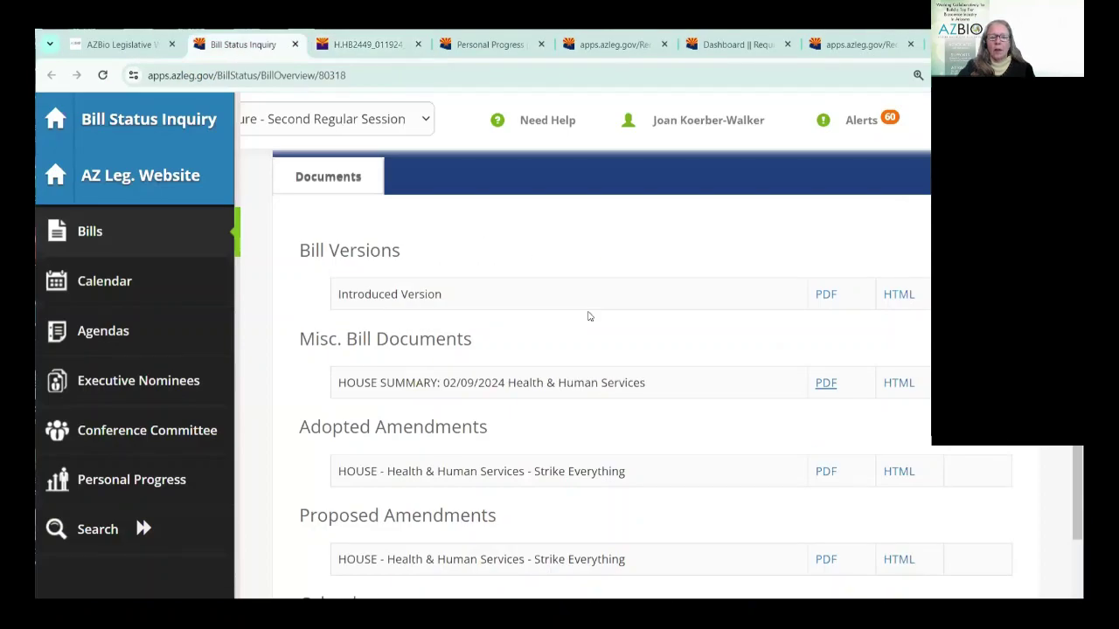
Step: Open the adopted Health & Human Services amendment PDF and read to page 2's mental disorders list
{"action": "scroll", "coordinate": [588, 311], "scroll_direction": "down", "scroll_amount": 1}
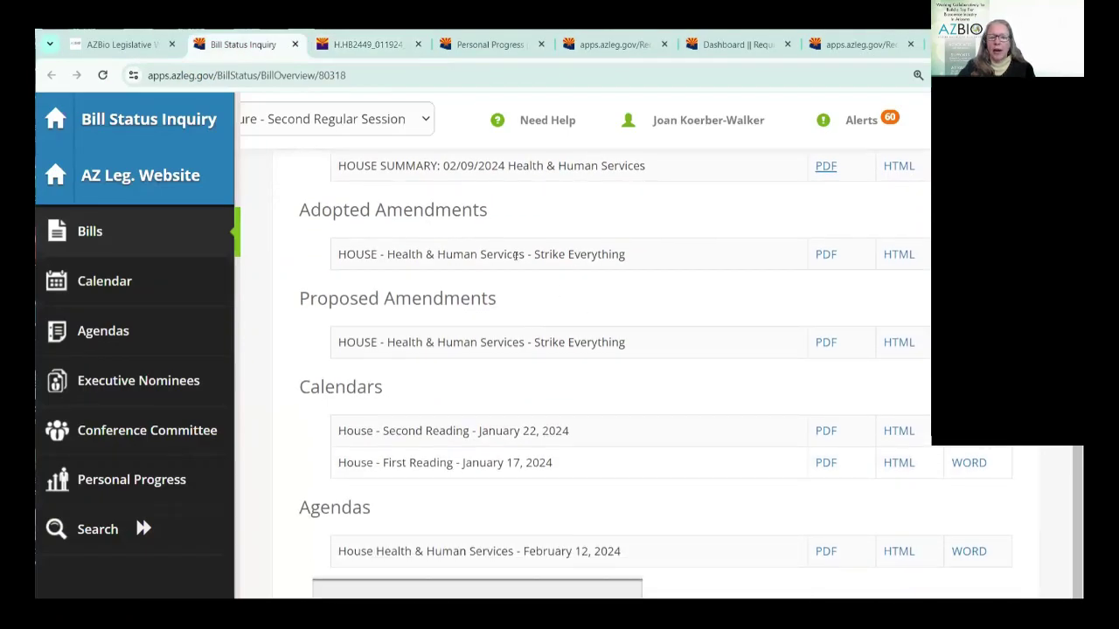
{"action": "left_click", "coordinate": [825, 254]}
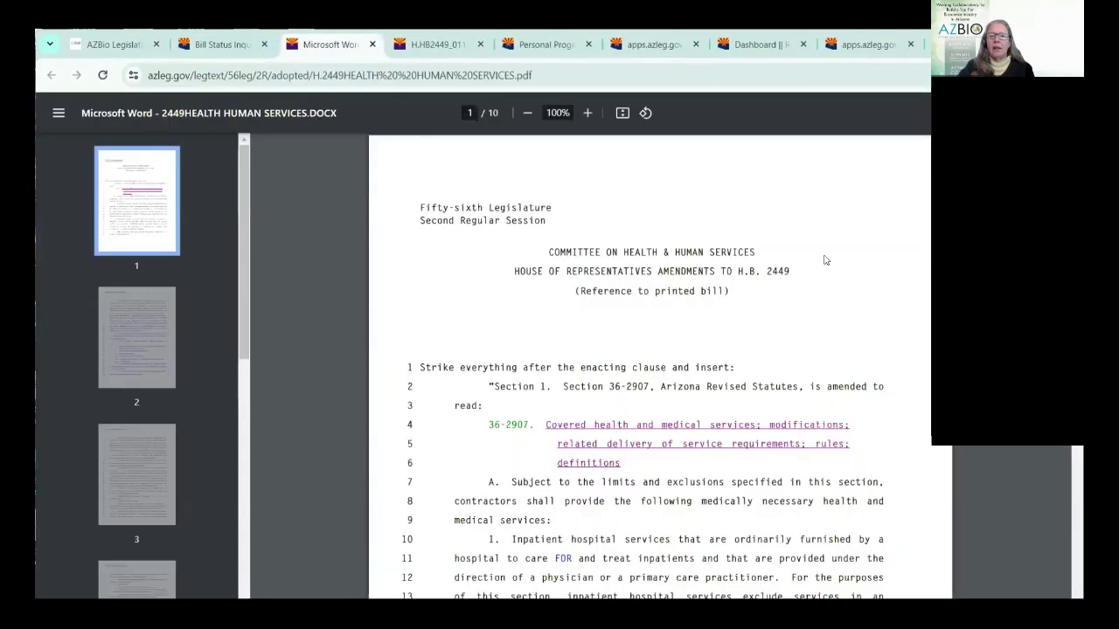
{"action": "scroll", "coordinate": [827, 259], "scroll_direction": "down", "scroll_amount": 10}
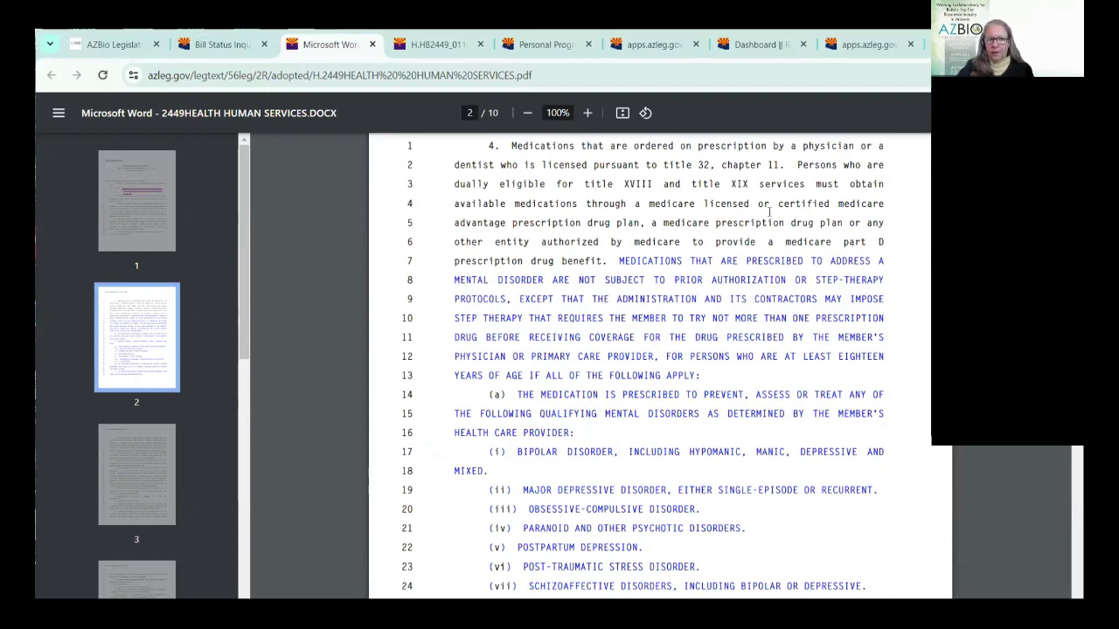
{"action": "scroll", "coordinate": [673, 245], "scroll_direction": "down", "scroll_amount": 3}
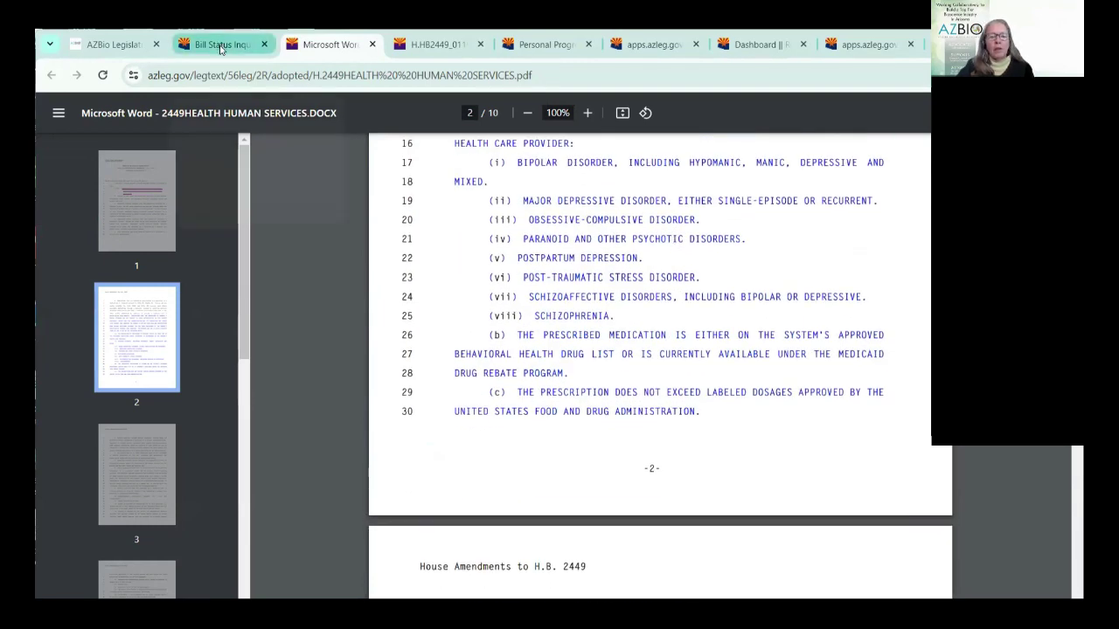
{"action": "mouse_move", "coordinate": [218, 46]}
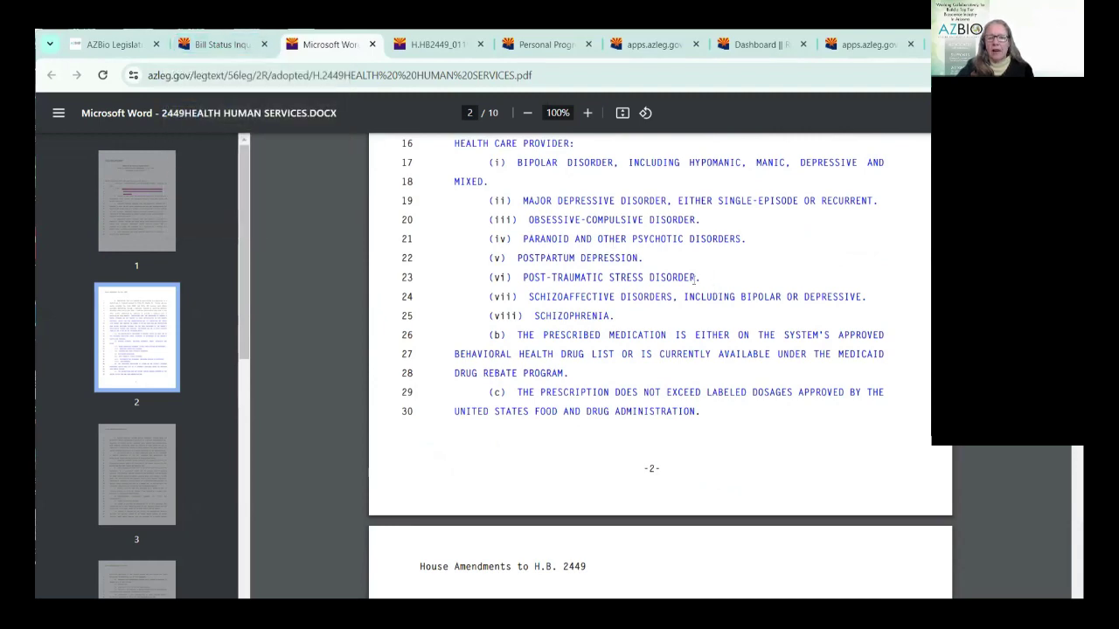
{"action": "scroll", "coordinate": [651, 367], "scroll_direction": "down", "scroll_amount": 3}
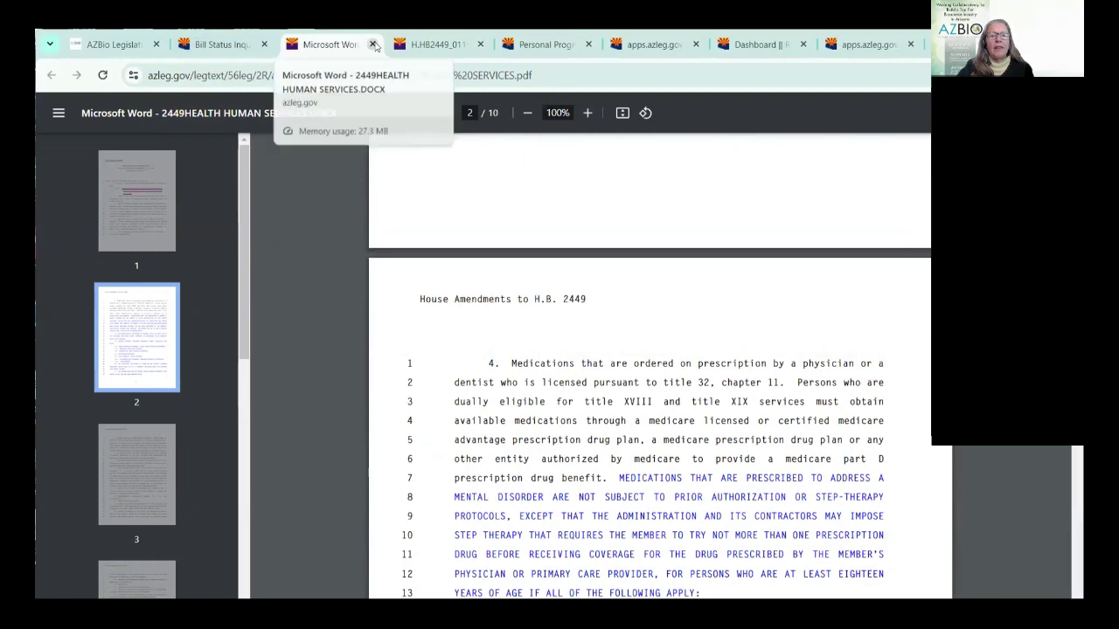
Step: Close the HB2449 amendment PDF and return to the top of its Bill Status Inquiry page
{"action": "left_click", "coordinate": [372, 43]}
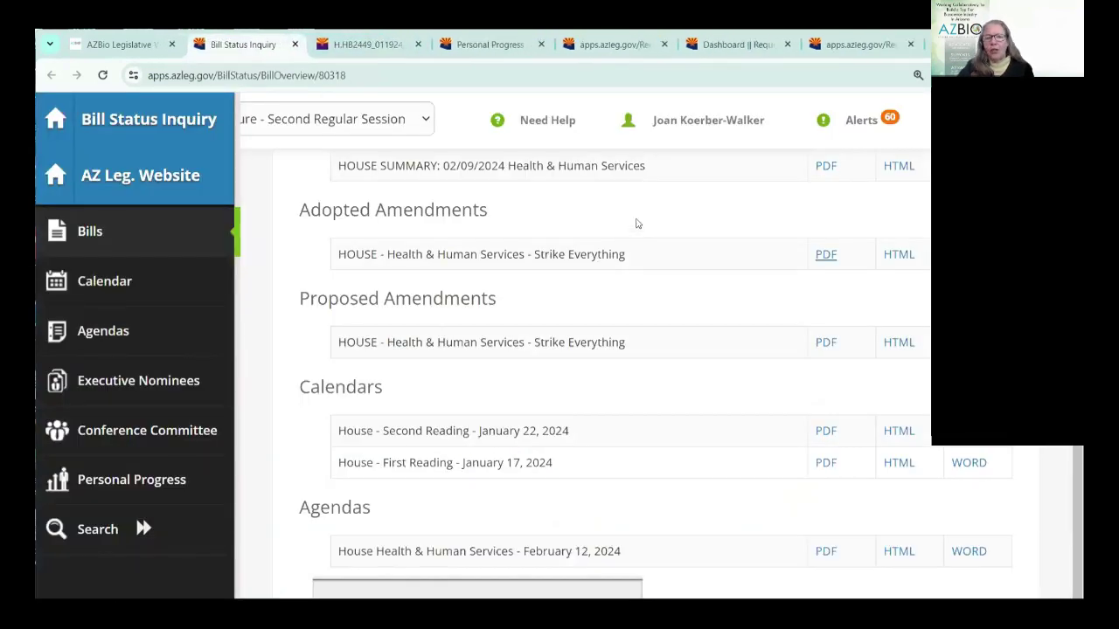
{"action": "scroll", "coordinate": [628, 225], "scroll_direction": "down", "scroll_amount": 1}
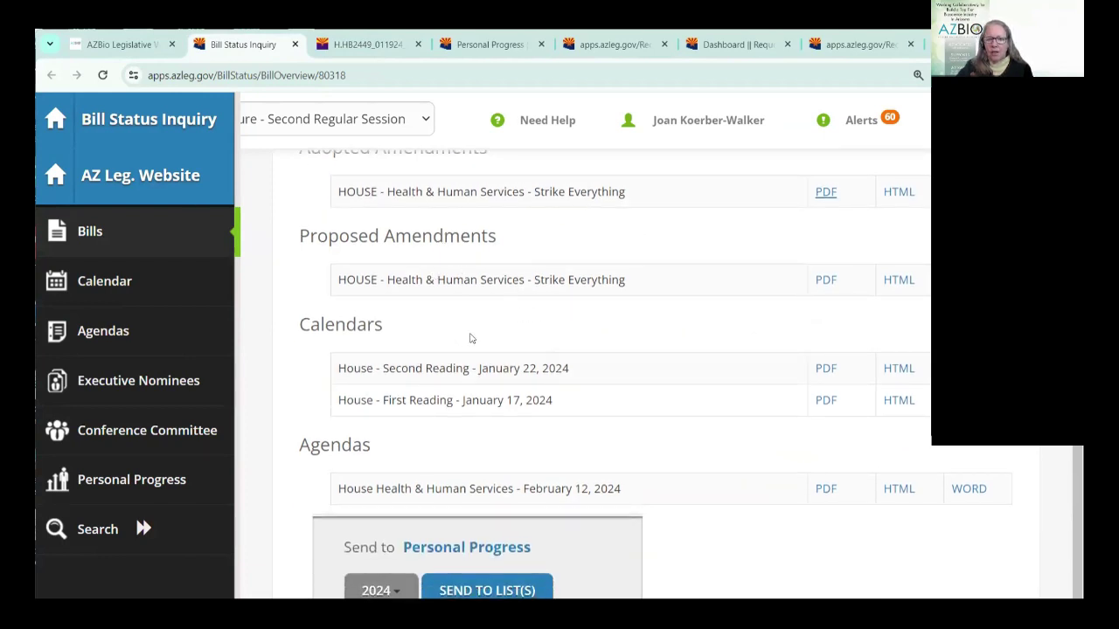
{"action": "scroll", "coordinate": [469, 338], "scroll_direction": "up", "scroll_amount": 5}
{"action": "scroll", "coordinate": [470, 337], "scroll_direction": "up", "scroll_amount": 3}
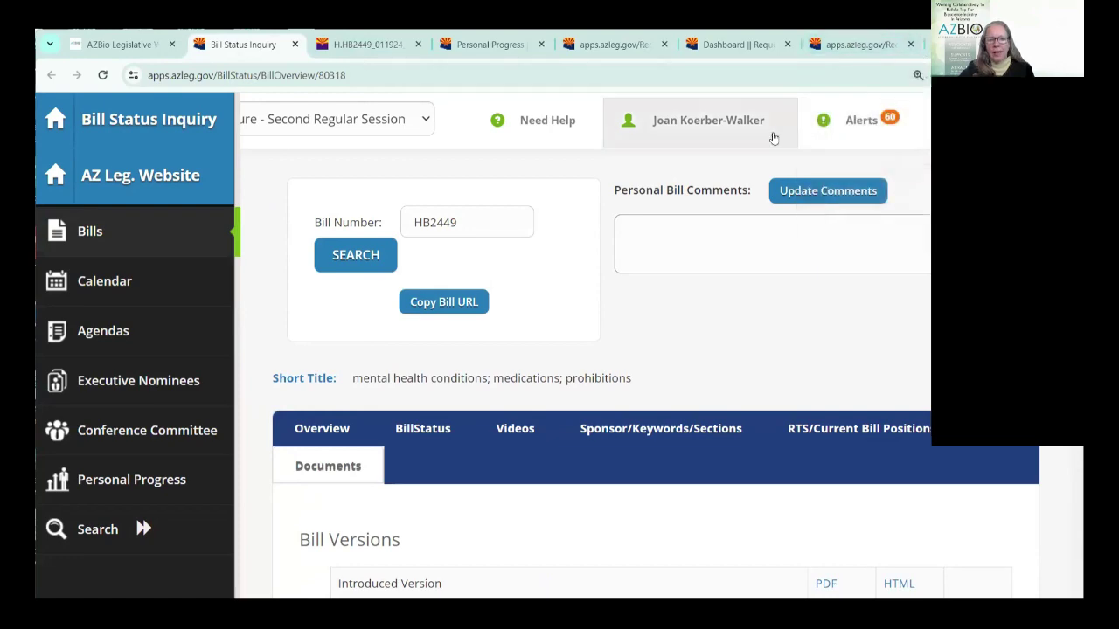
Step: Go to the azleg.gov home page and display the Bills menu with Strike Everything
{"action": "left_click", "coordinate": [173, 183]}
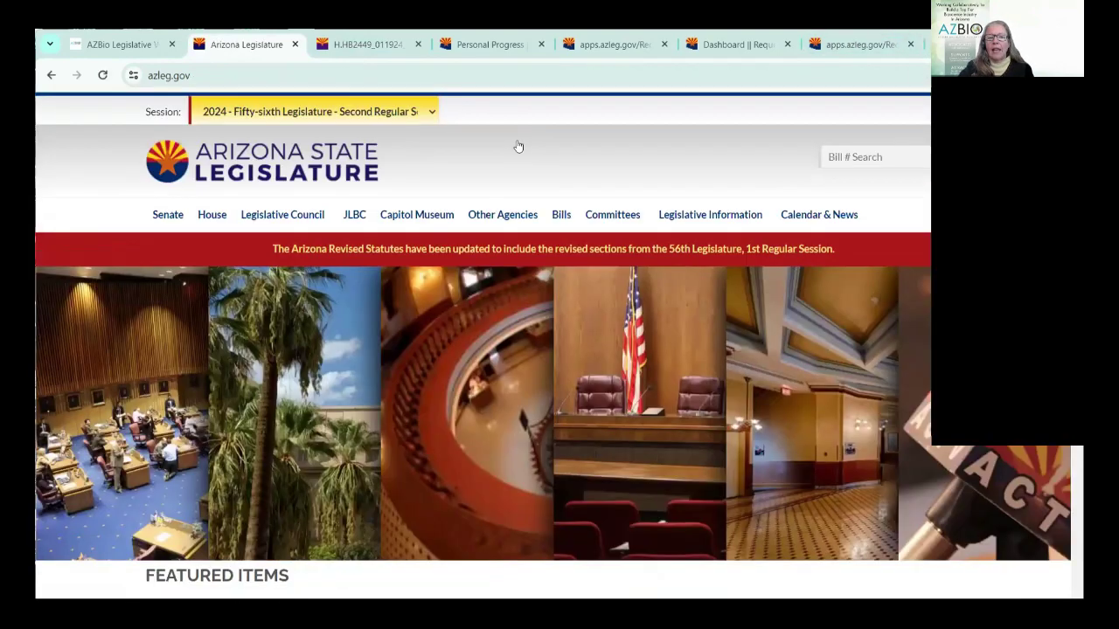
{"action": "mouse_move", "coordinate": [547, 229]}
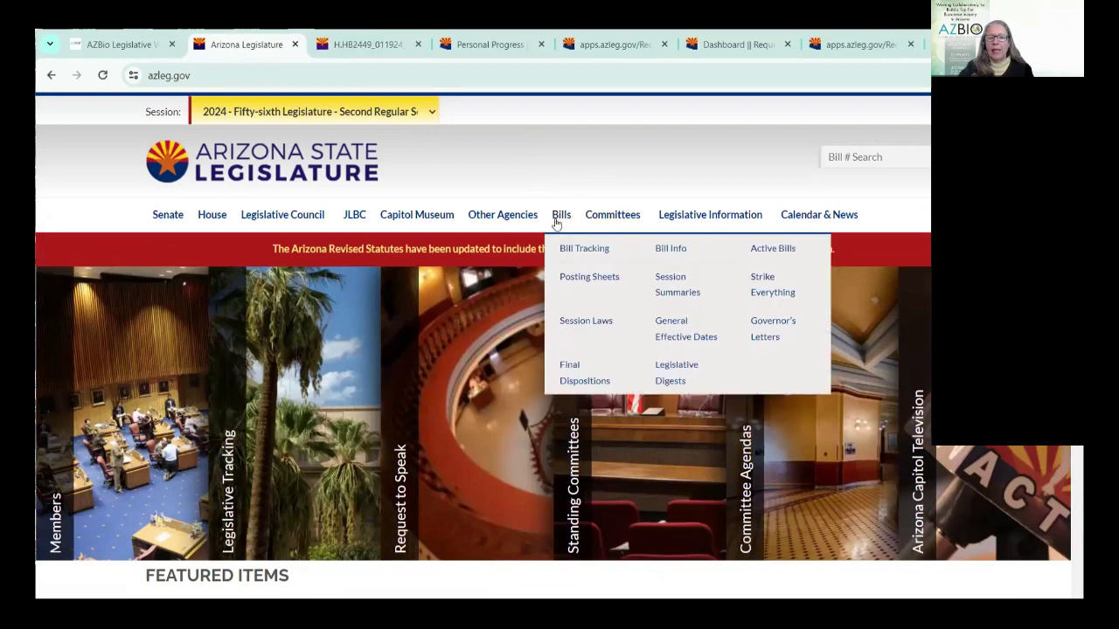